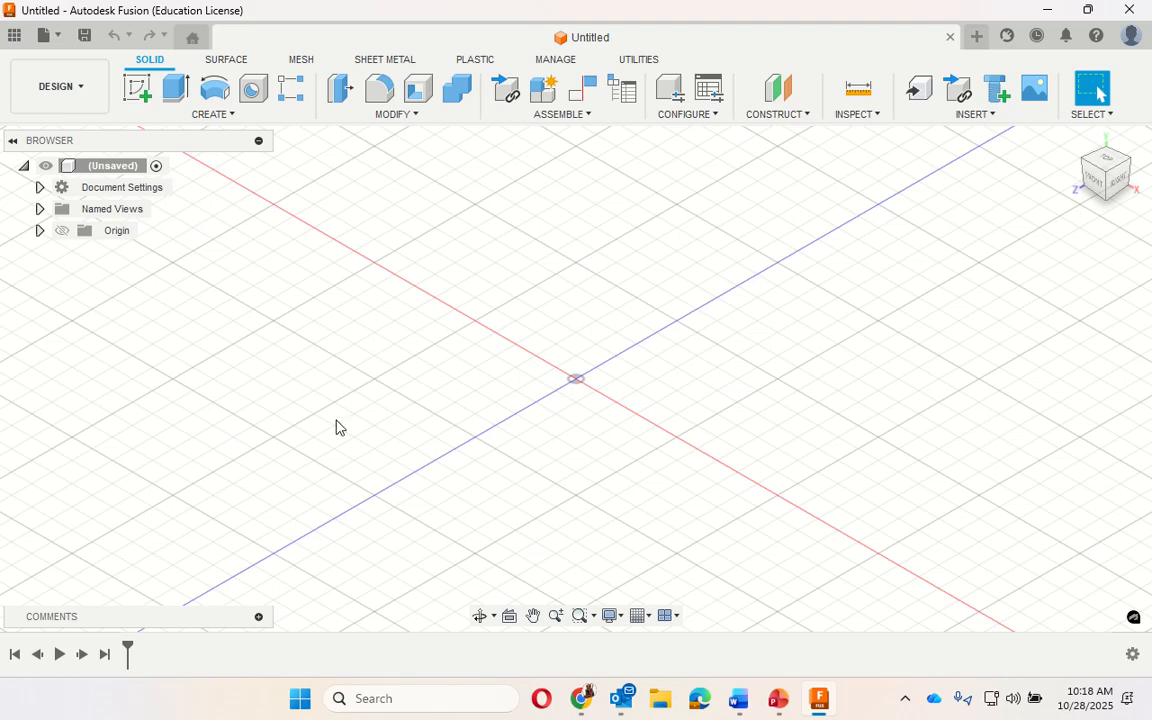
# - Review the document's active unit settings and leave them as they are
pyautogui.click(40, 187)
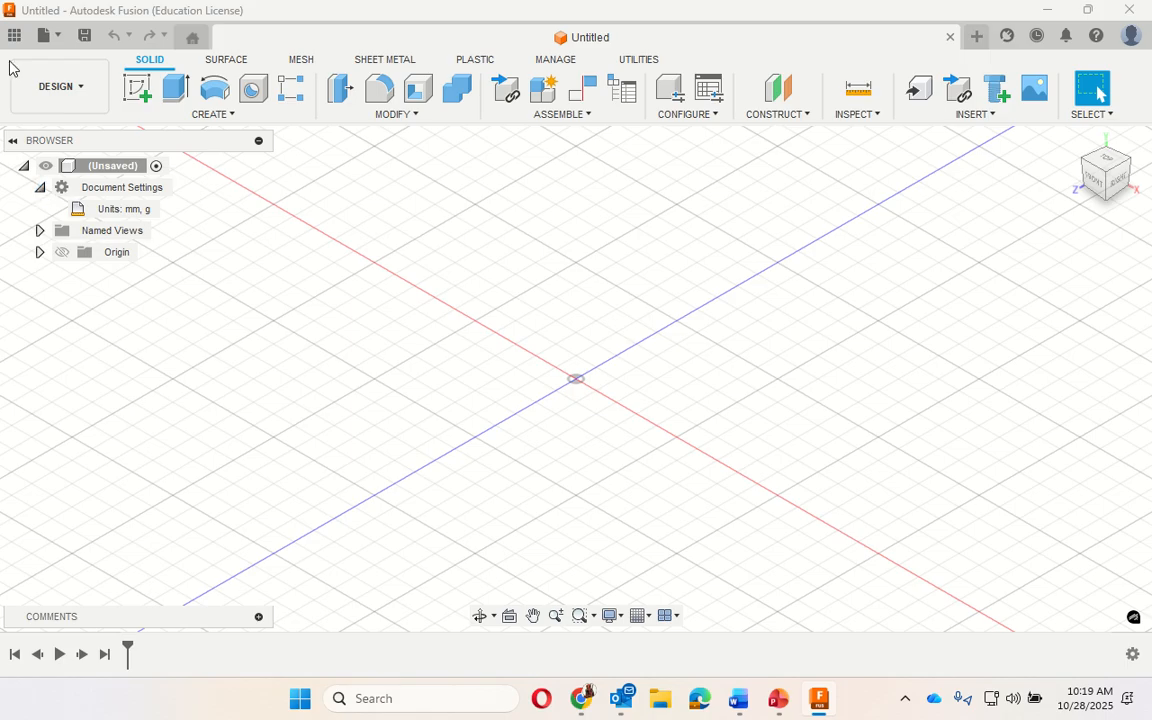
pyautogui.moveTo(177, 212)
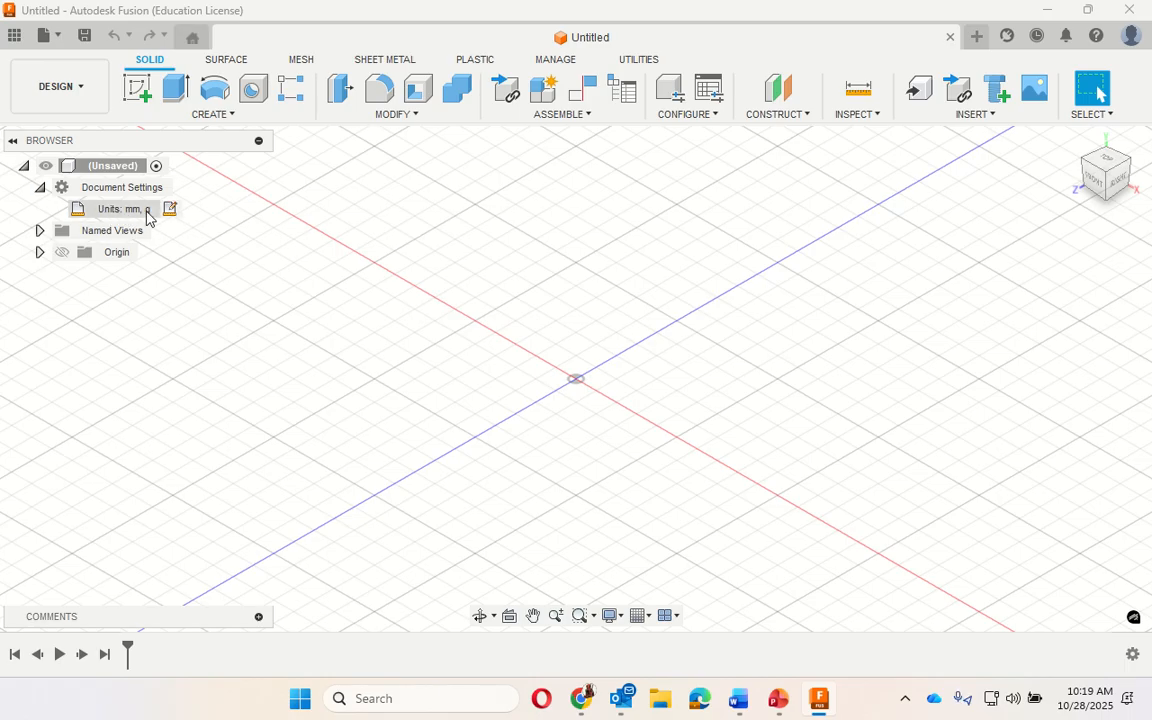
pyautogui.click(169, 209)
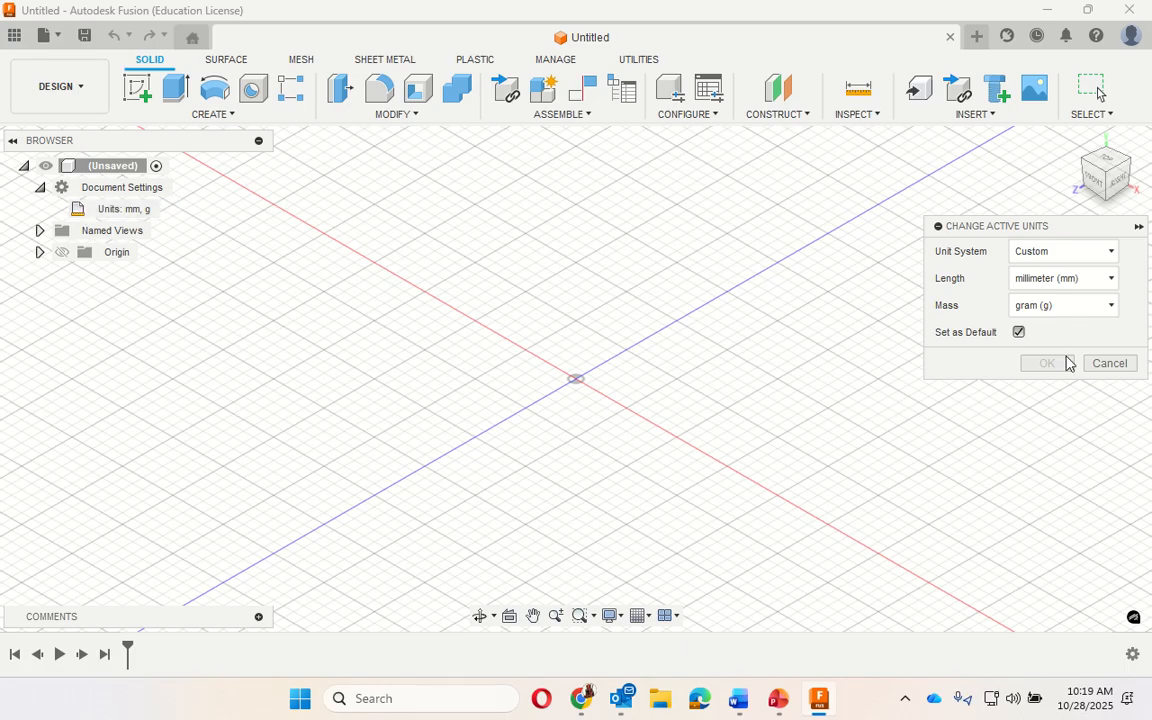
pyautogui.click(1110, 364)
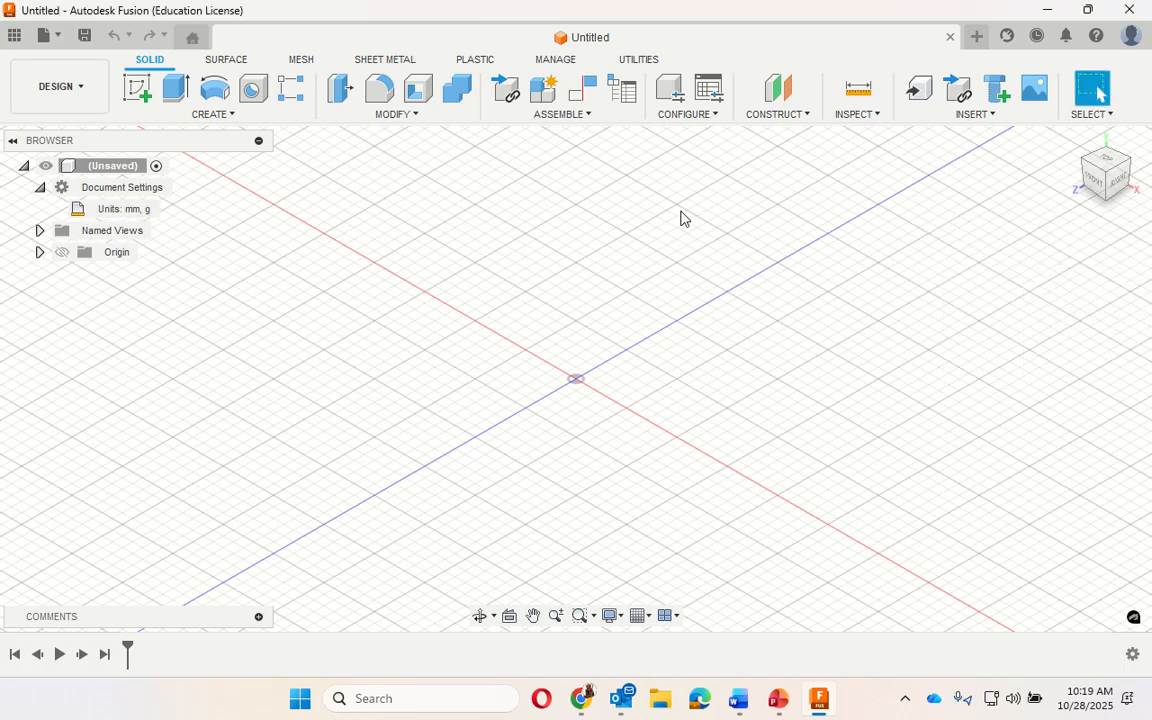
# - Start a sketch on the horizontal top plane and draw a two-point rectangle from the origin, 90 mm high and 60 mm wide
pyautogui.click(129, 91)
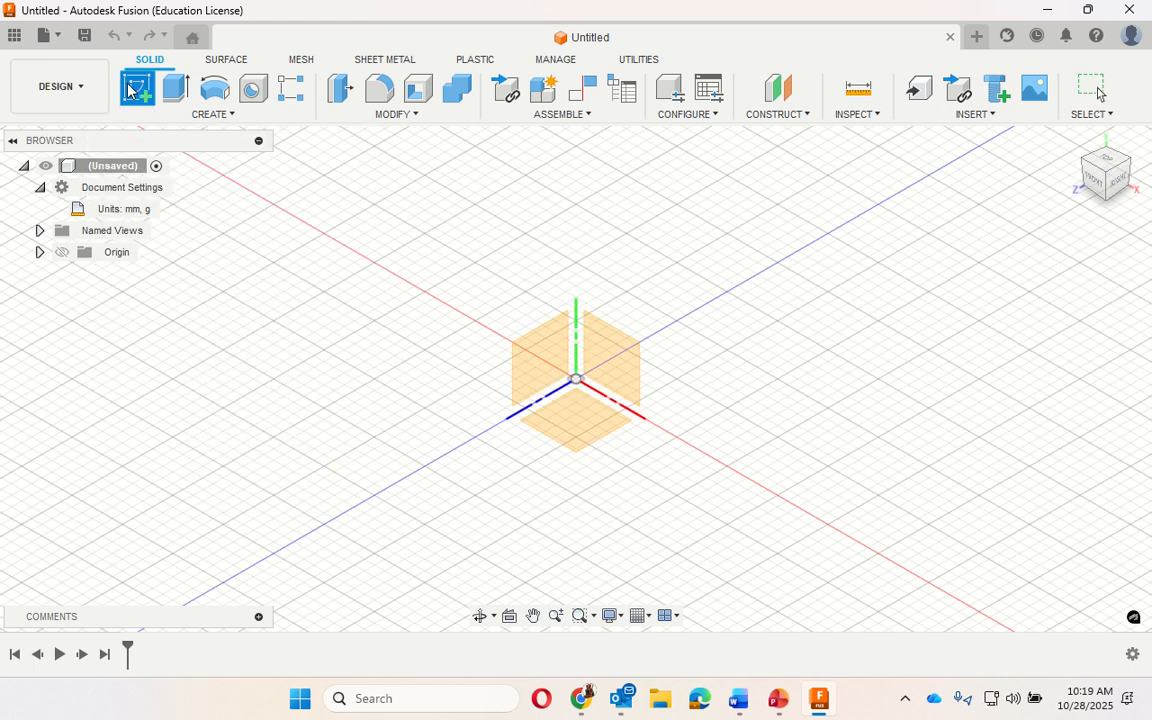
pyautogui.click(588, 438)
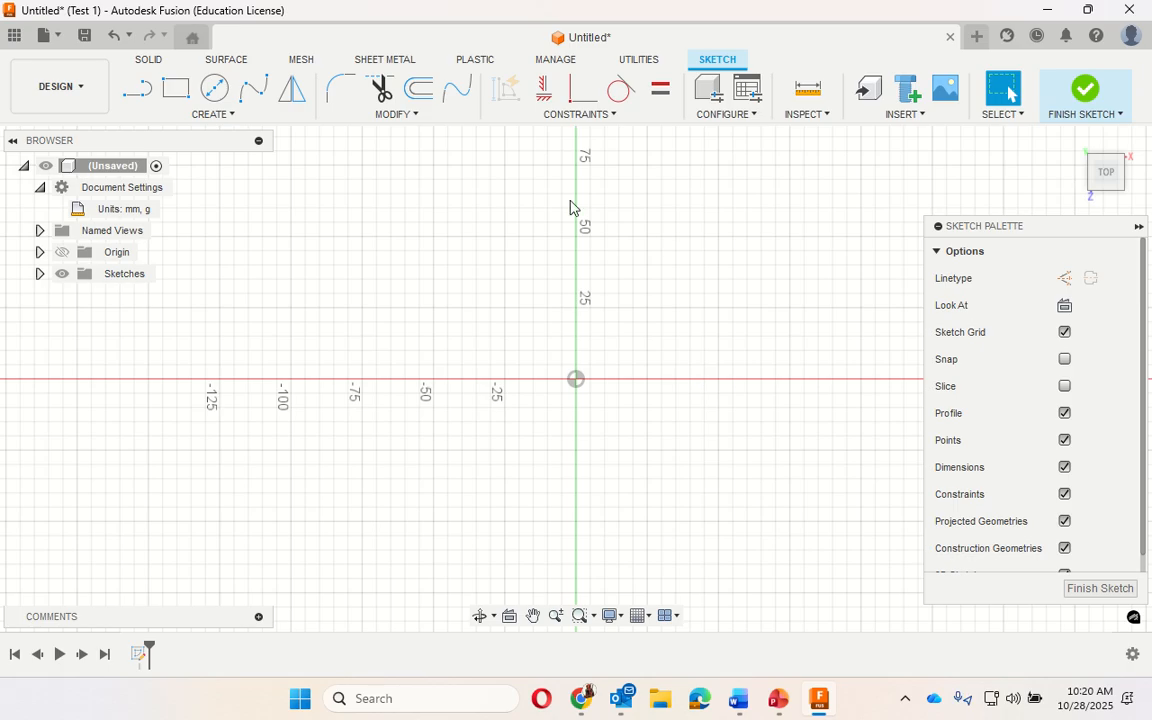
pyautogui.click(176, 93)
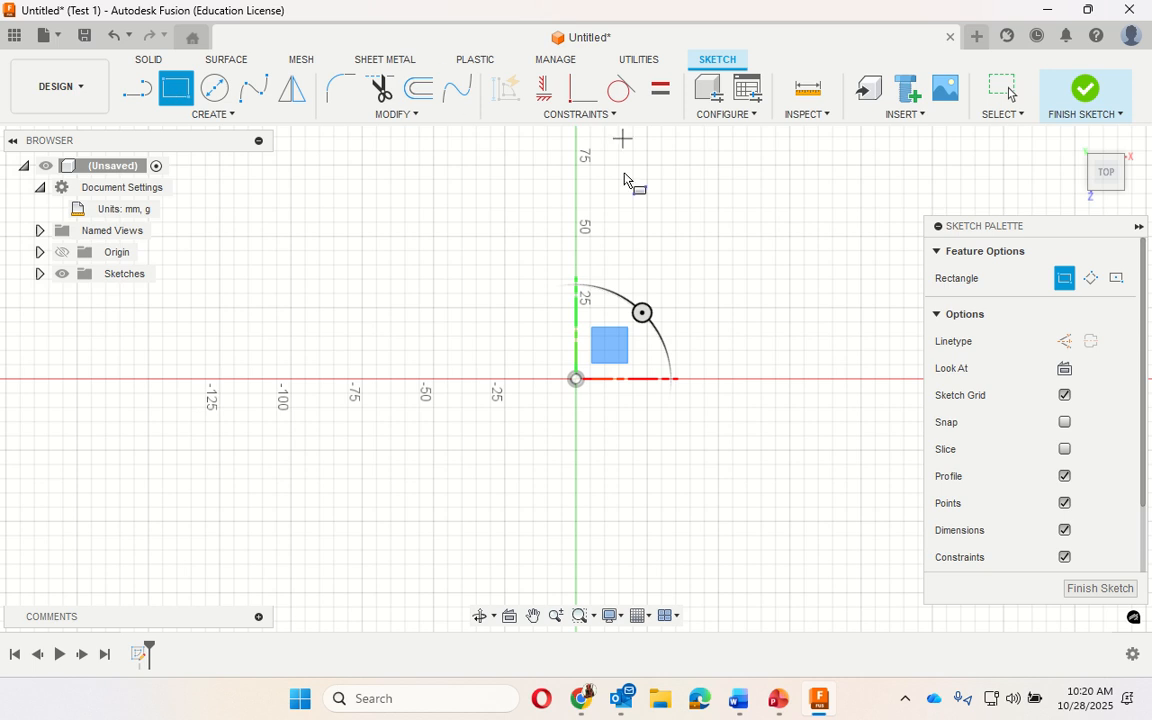
pyautogui.click(575, 381)
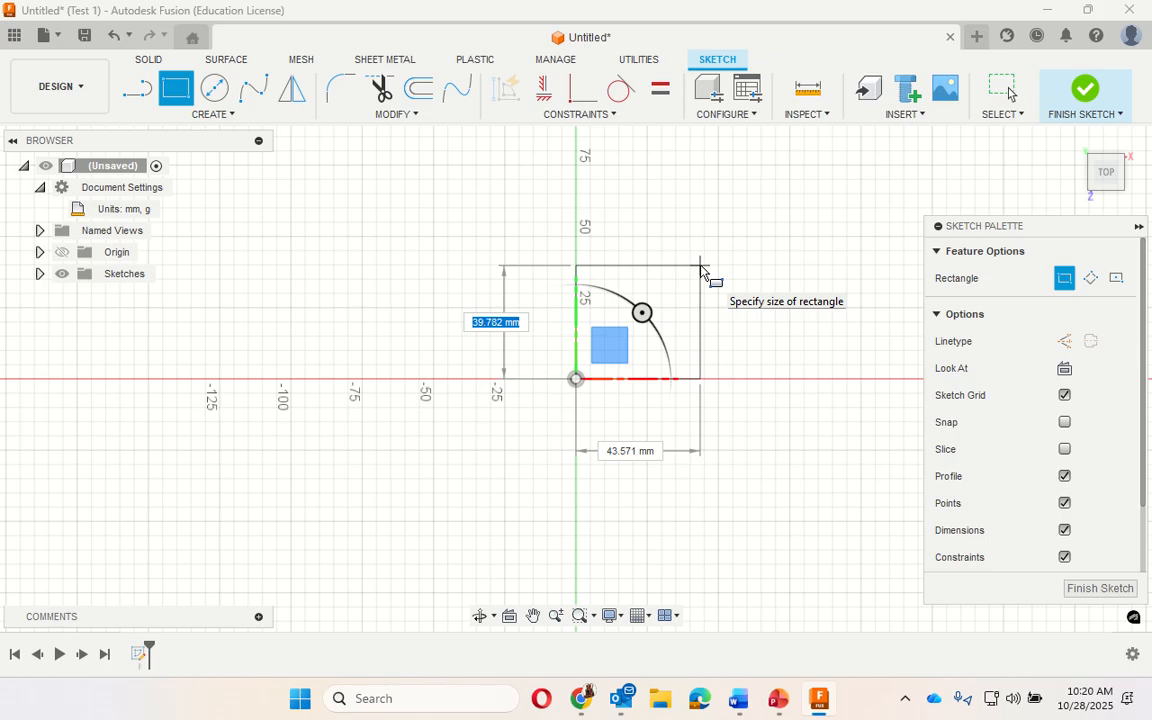
pyautogui.write('90')
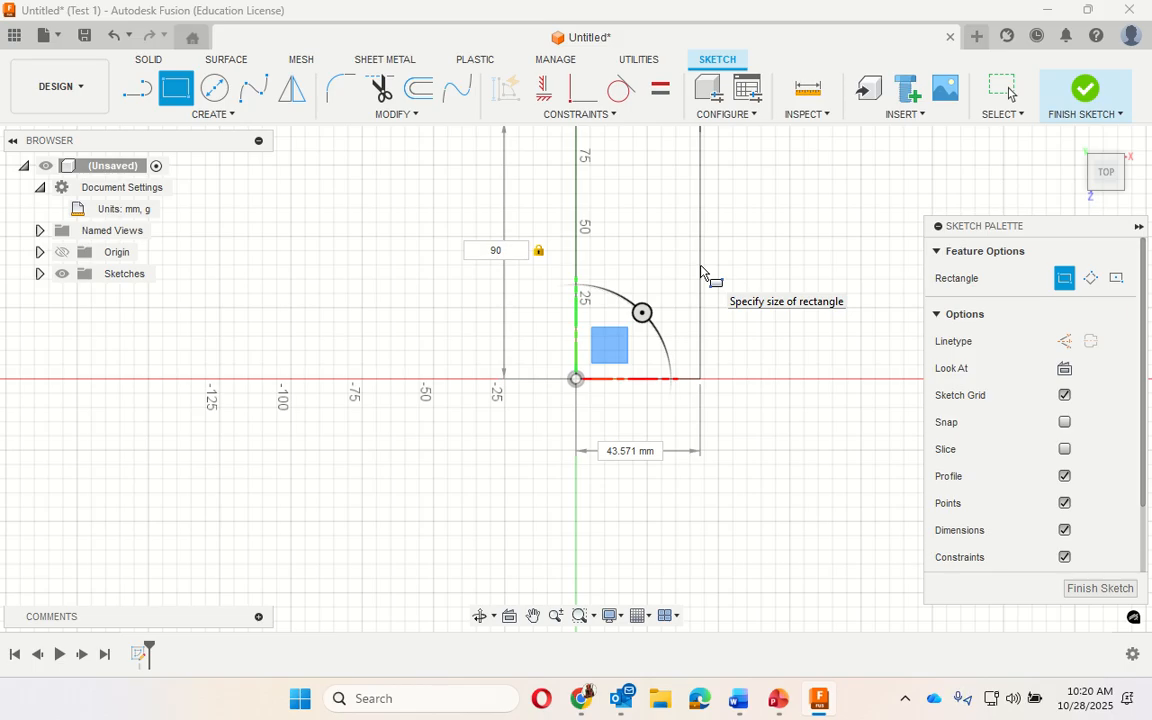
pyautogui.press('Tab')
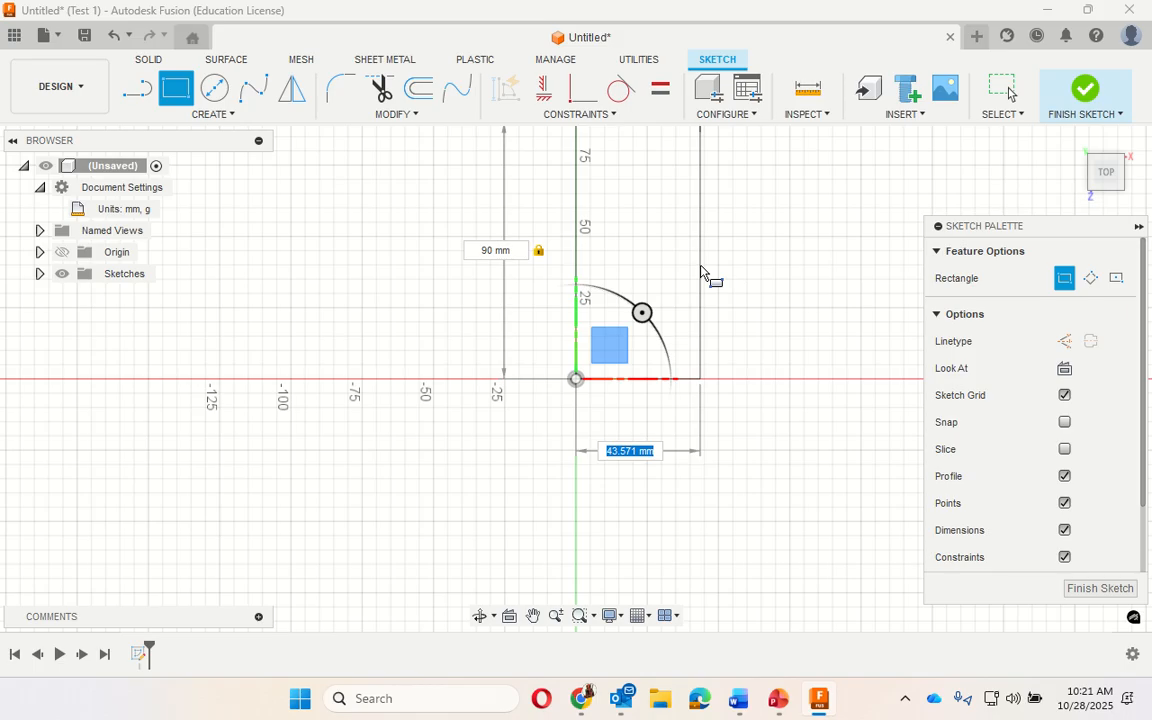
pyautogui.write('60')
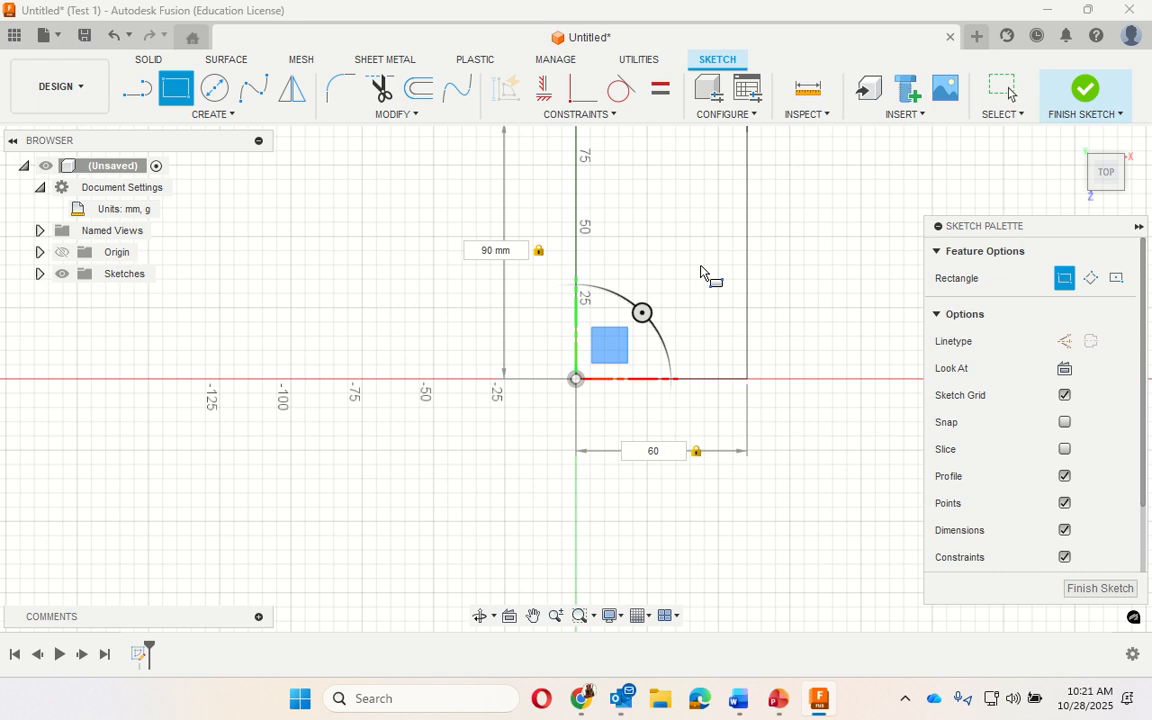
pyautogui.press('Return')
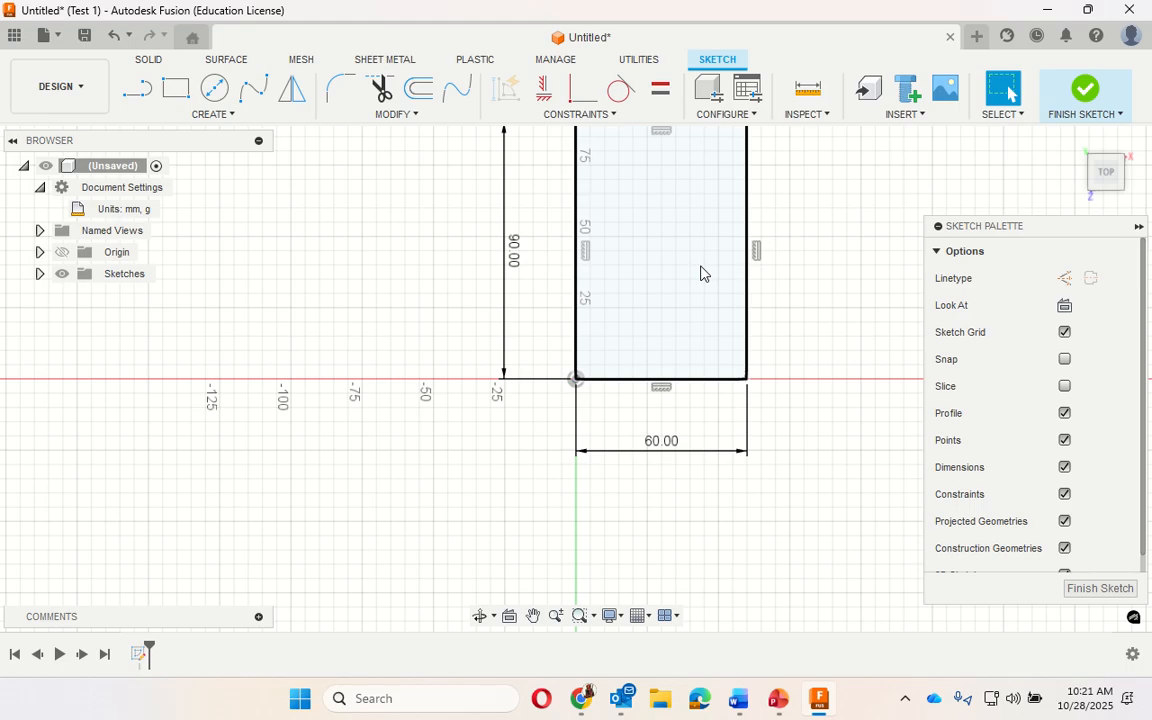
# - Draw a center rectangle on the midpoint of the large rectangle's top edge, 18 mm high and 30 mm wide
pyautogui.scroll(-4, 303, 584)
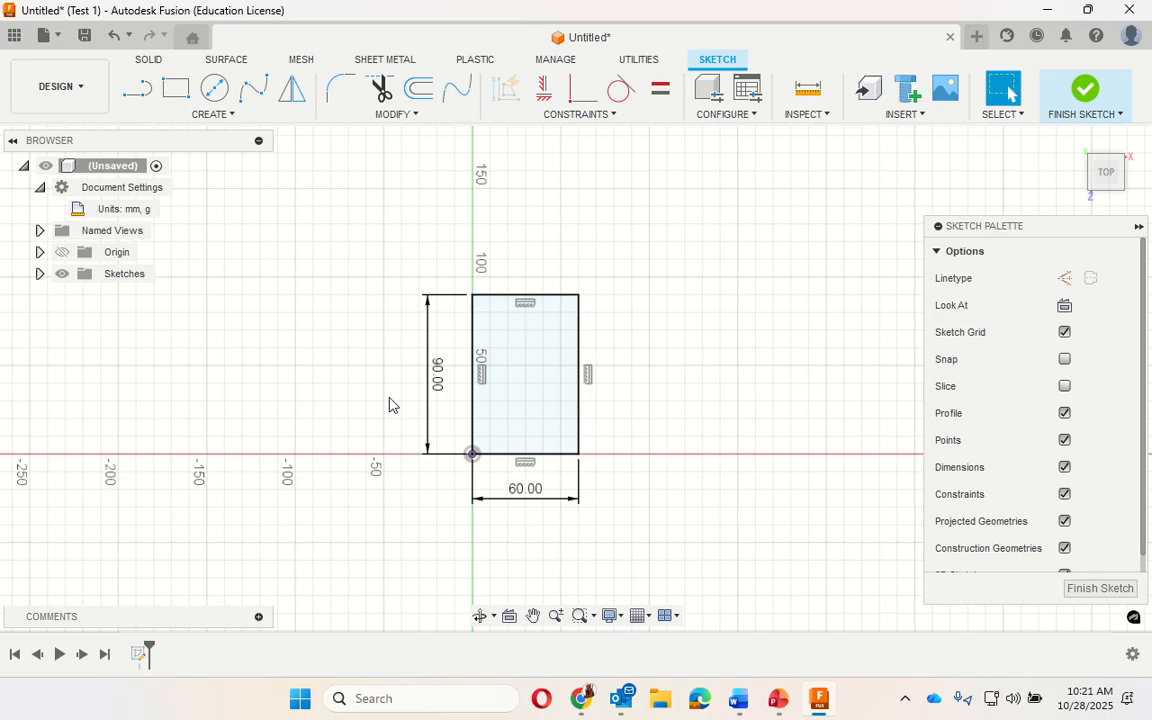
pyautogui.scroll(3, 375, 385)
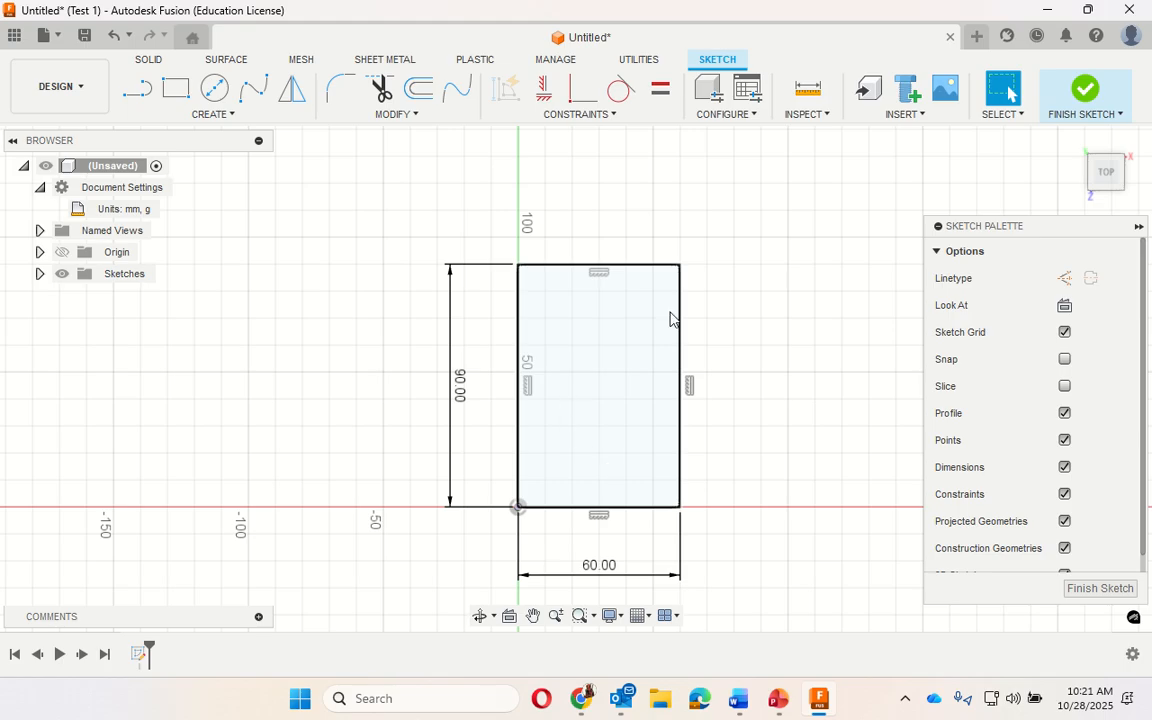
pyautogui.click(217, 117)
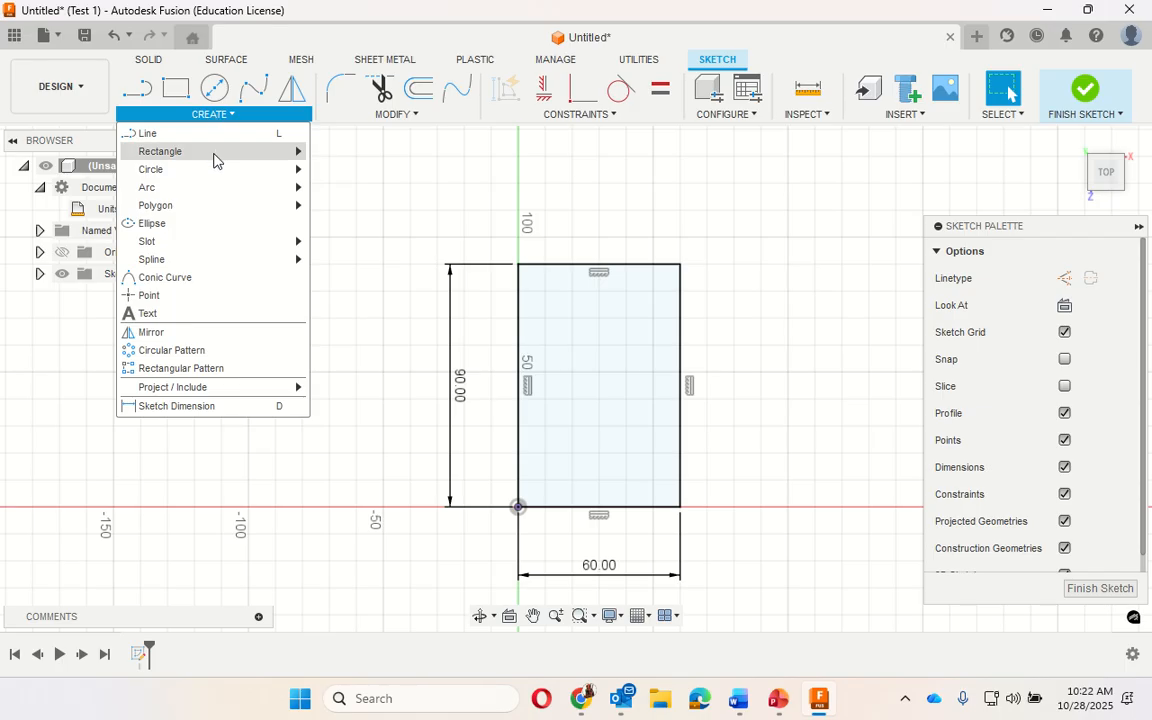
pyautogui.moveTo(214, 160)
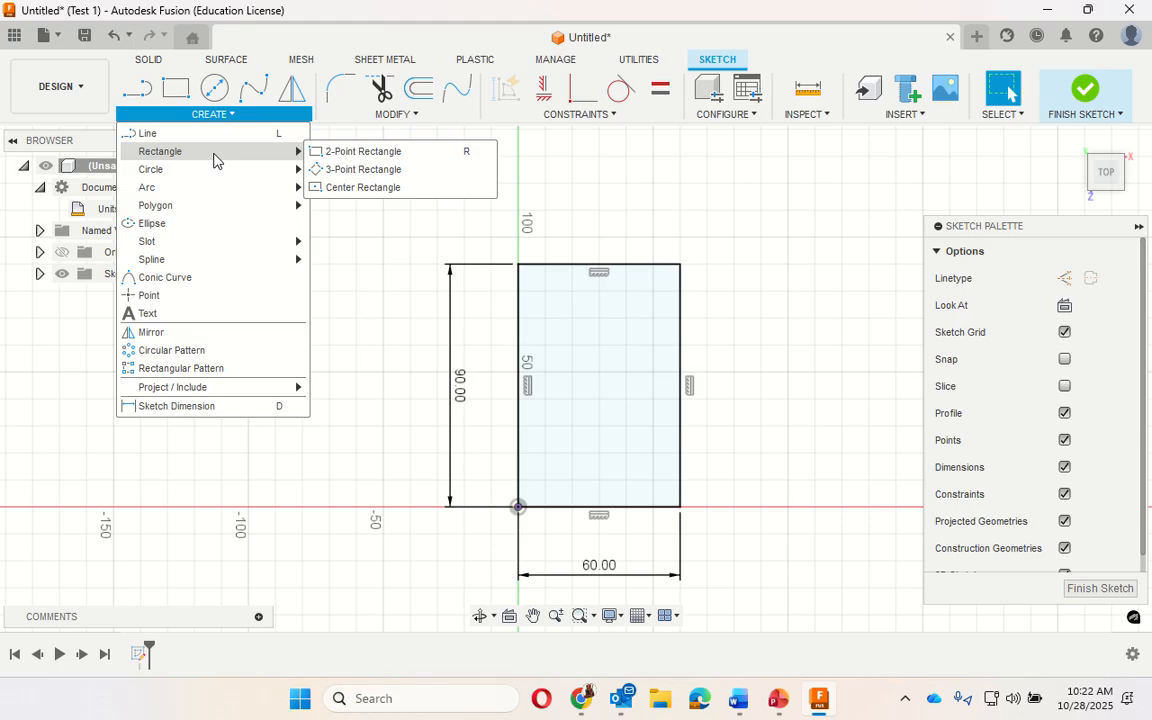
pyautogui.click(370, 188)
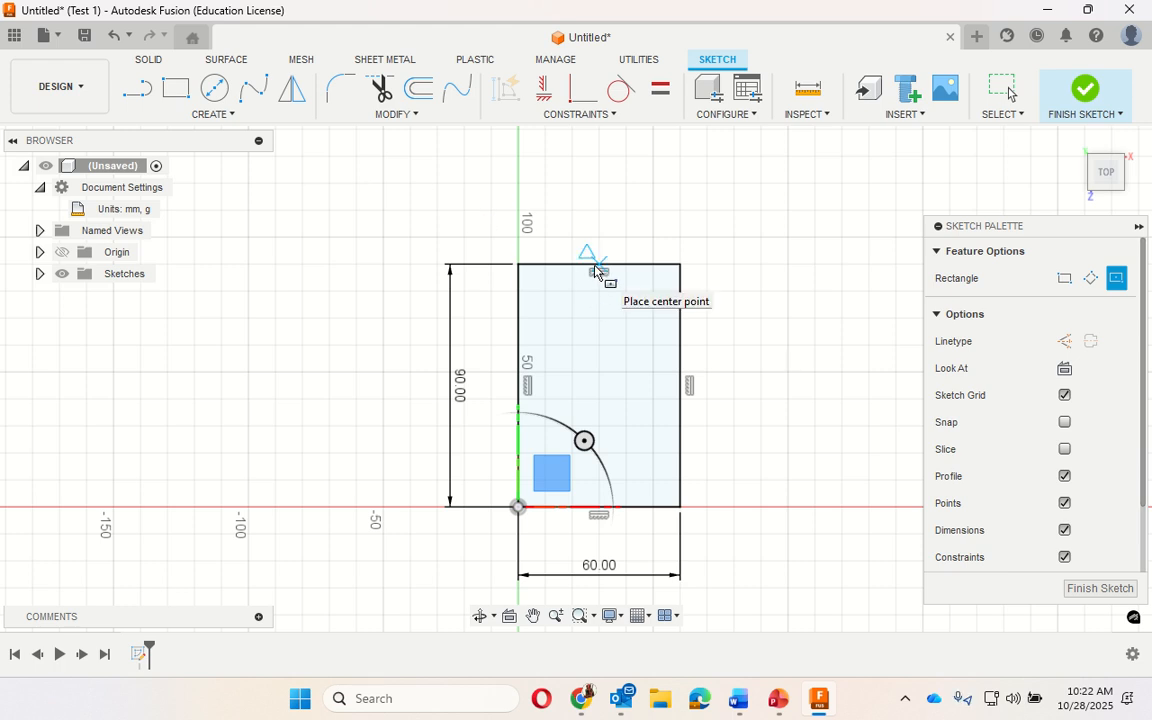
pyautogui.scroll(2, 595, 270)
pyautogui.scroll(2, 595, 270)
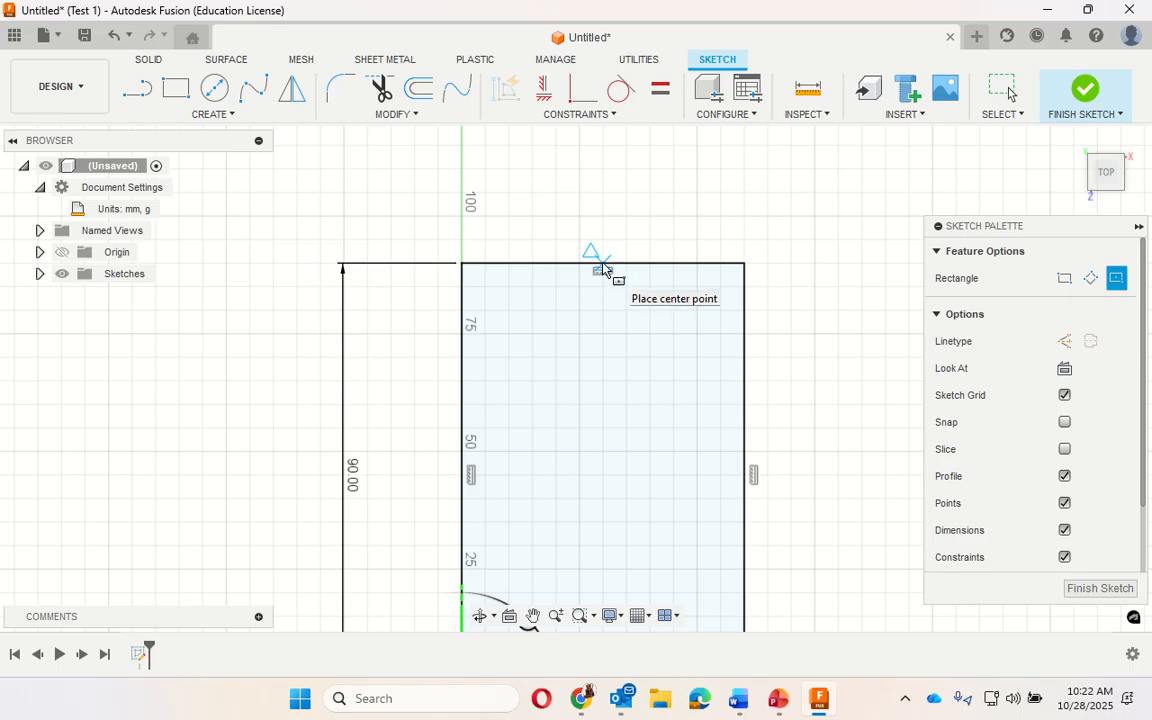
pyautogui.click(602, 268)
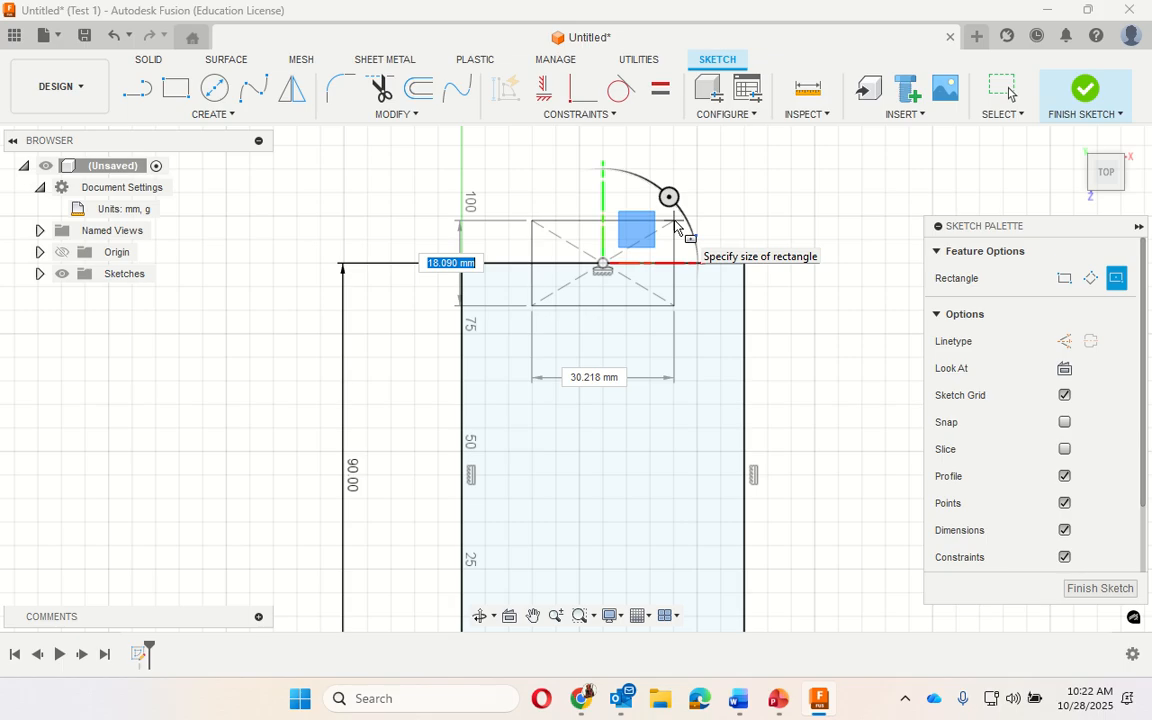
pyautogui.press('BackSpace')
pyautogui.write('18')
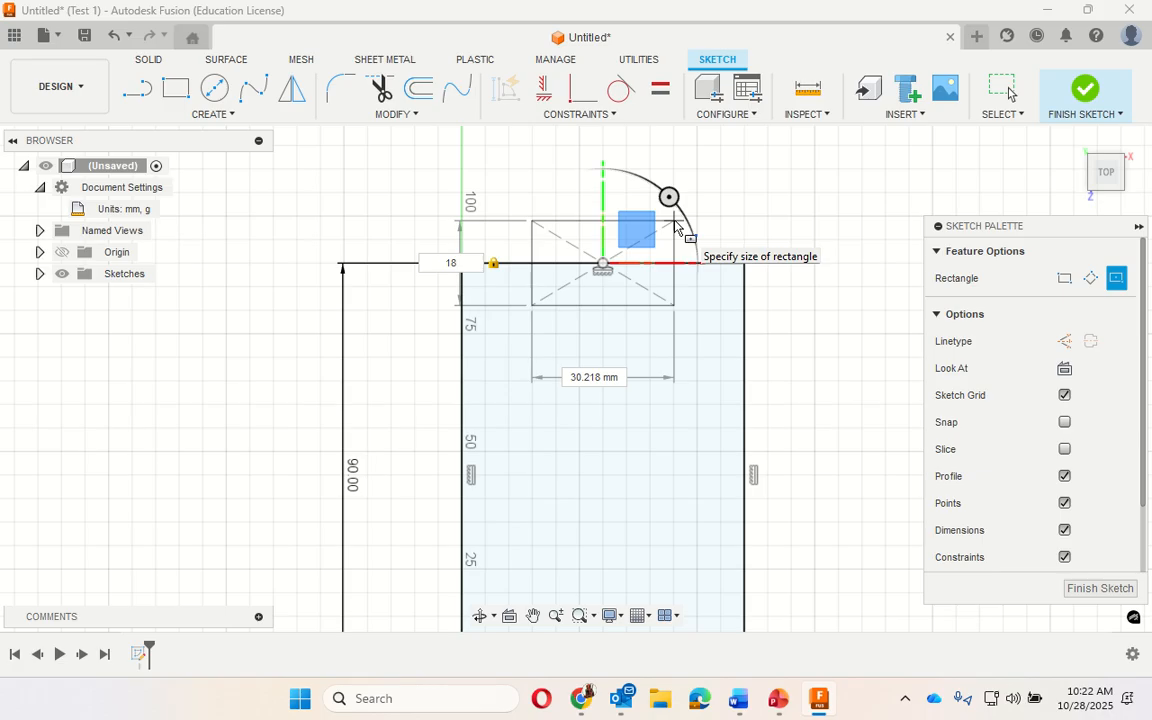
pyautogui.press('Tab')
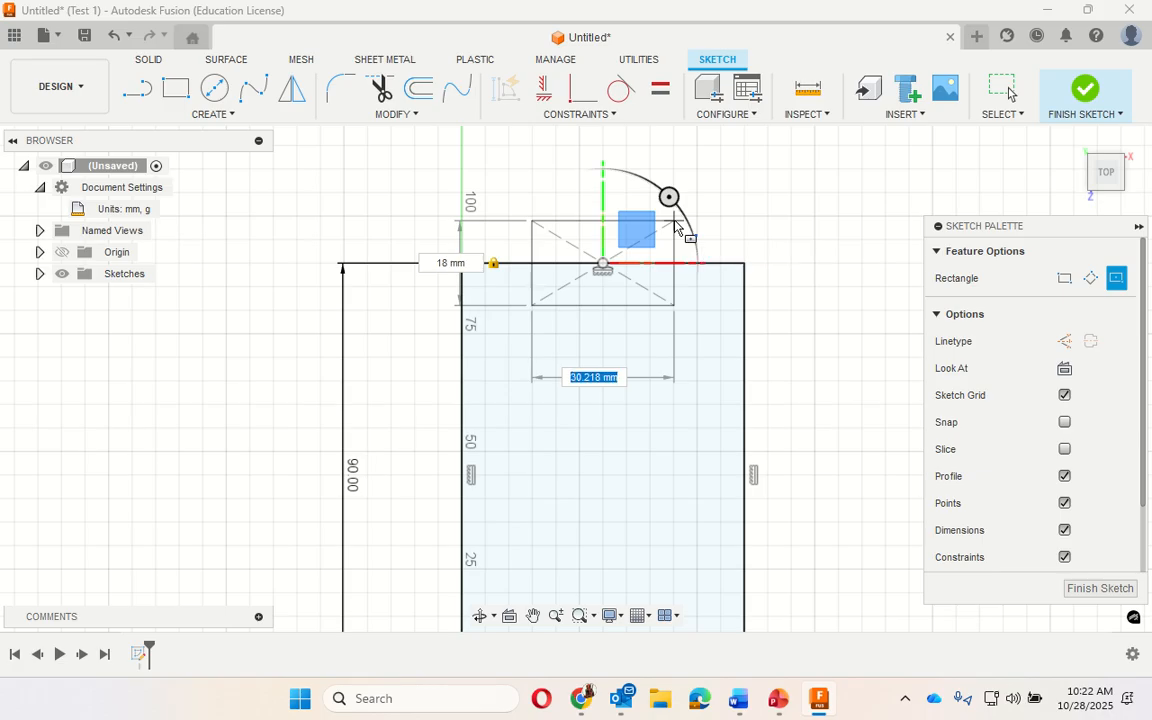
pyautogui.write('30')
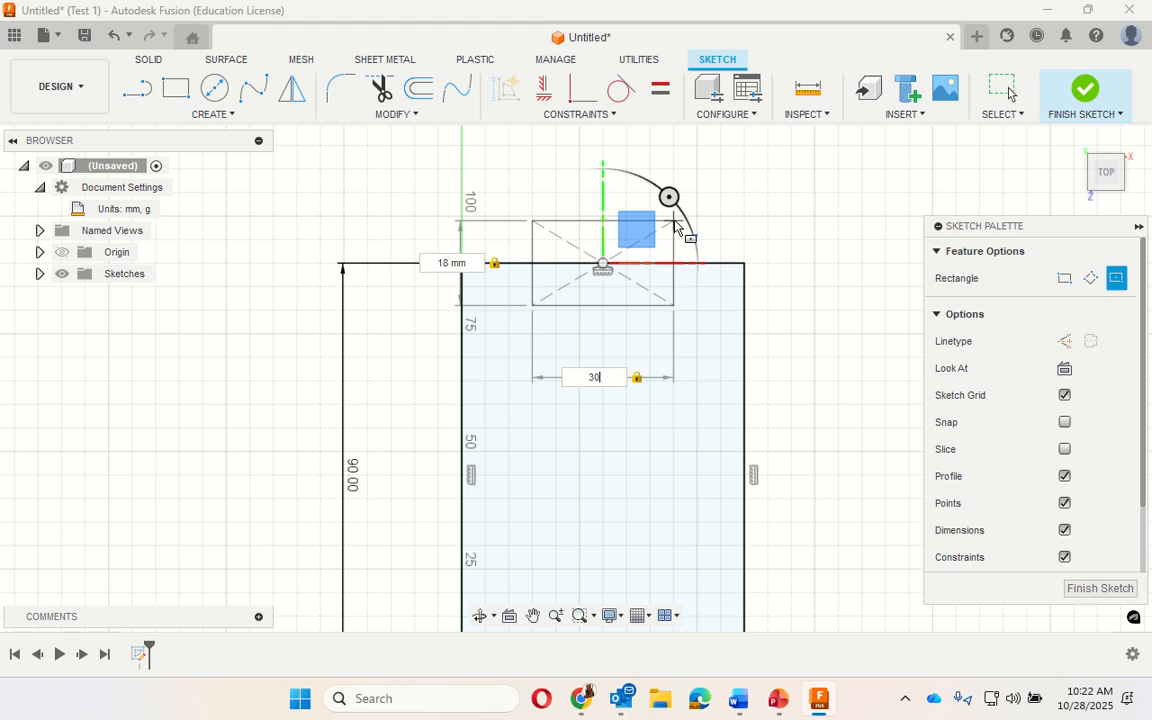
pyautogui.press('Return')
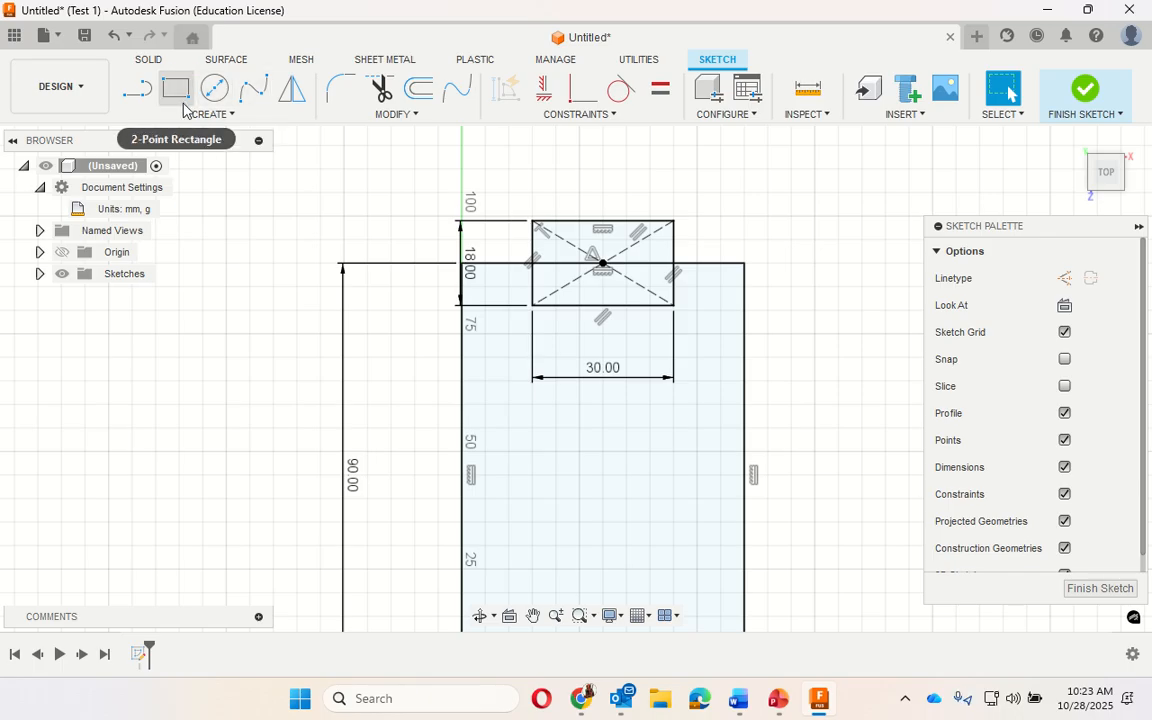
# - Draw a second center rectangle on the same midpoint, 14 mm high and 25 mm wide
pyautogui.click(226, 115)
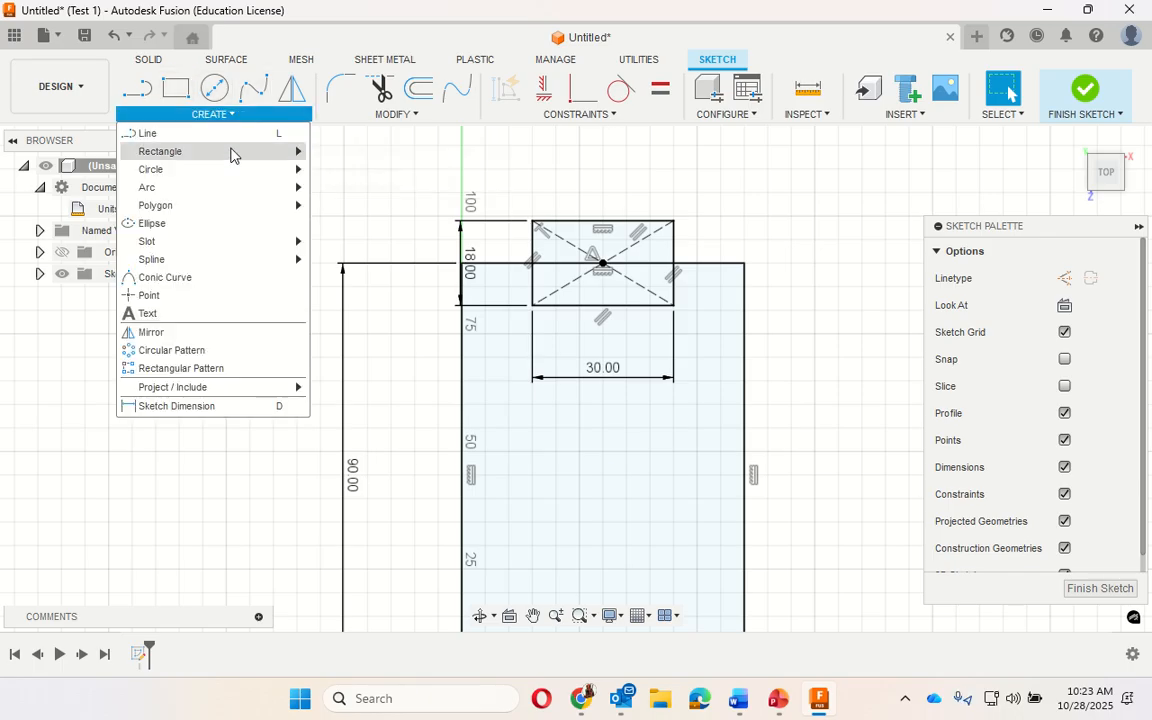
pyautogui.moveTo(234, 151)
pyautogui.click(360, 189)
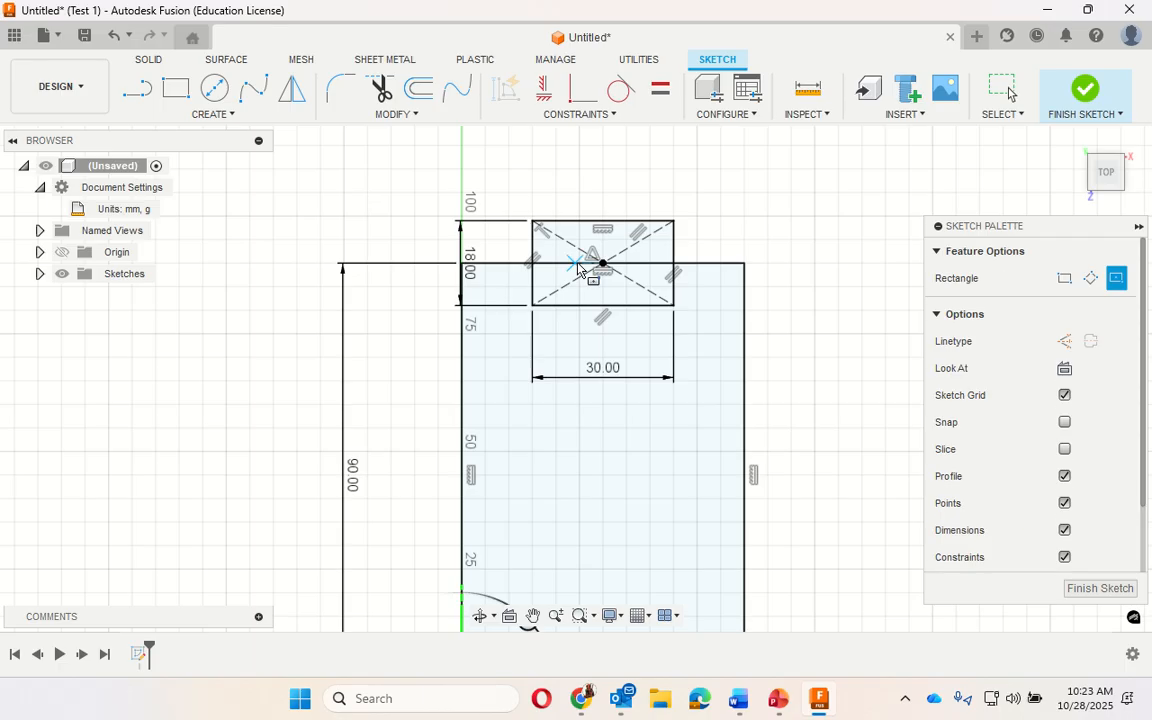
pyautogui.click(603, 263)
pyautogui.press('Tab')
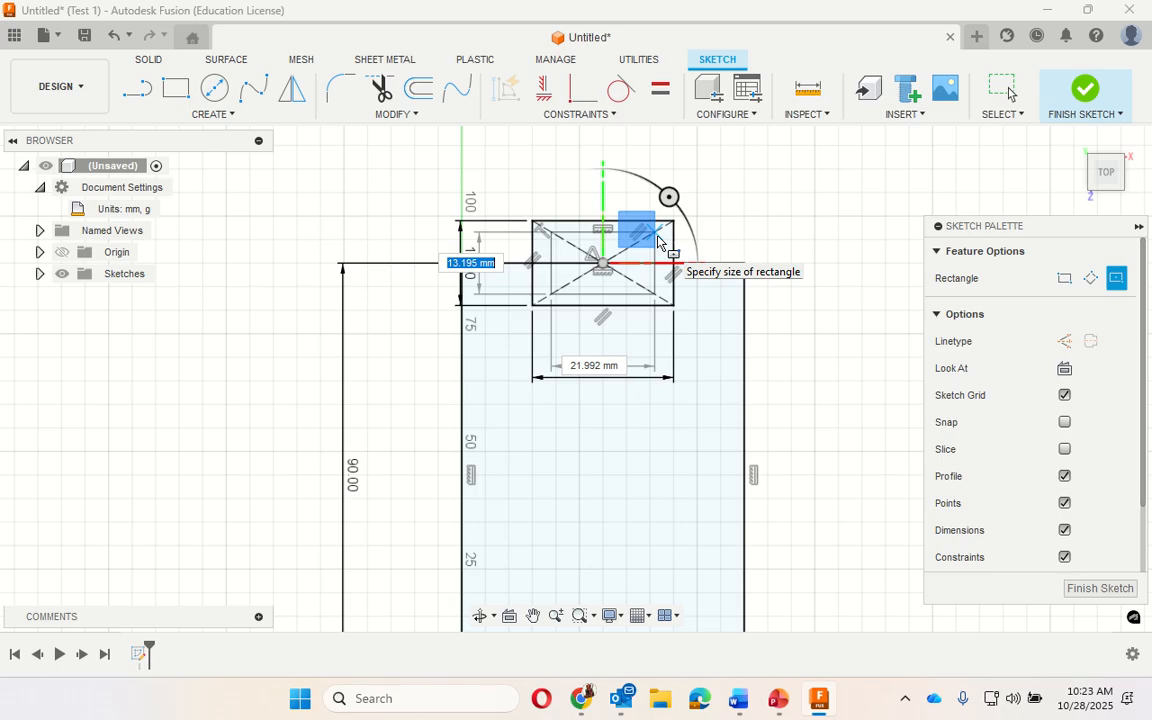
pyautogui.write('15')
pyautogui.press('Tab')
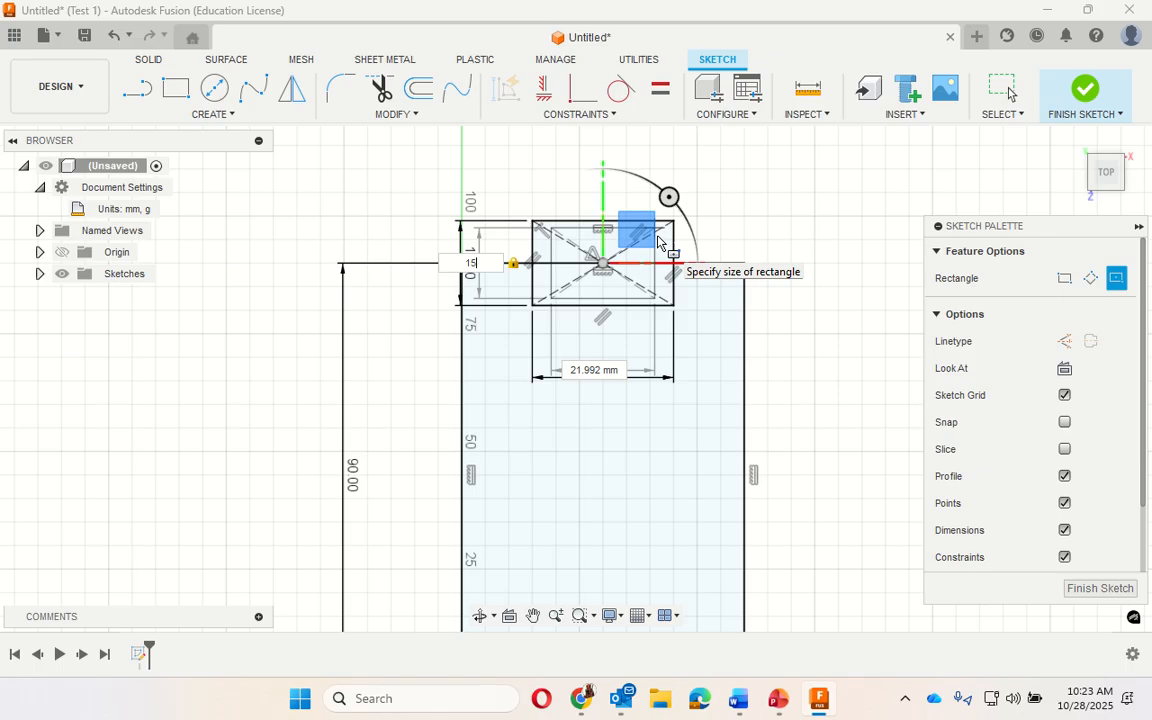
pyautogui.press('BackSpace')
pyautogui.write('4')
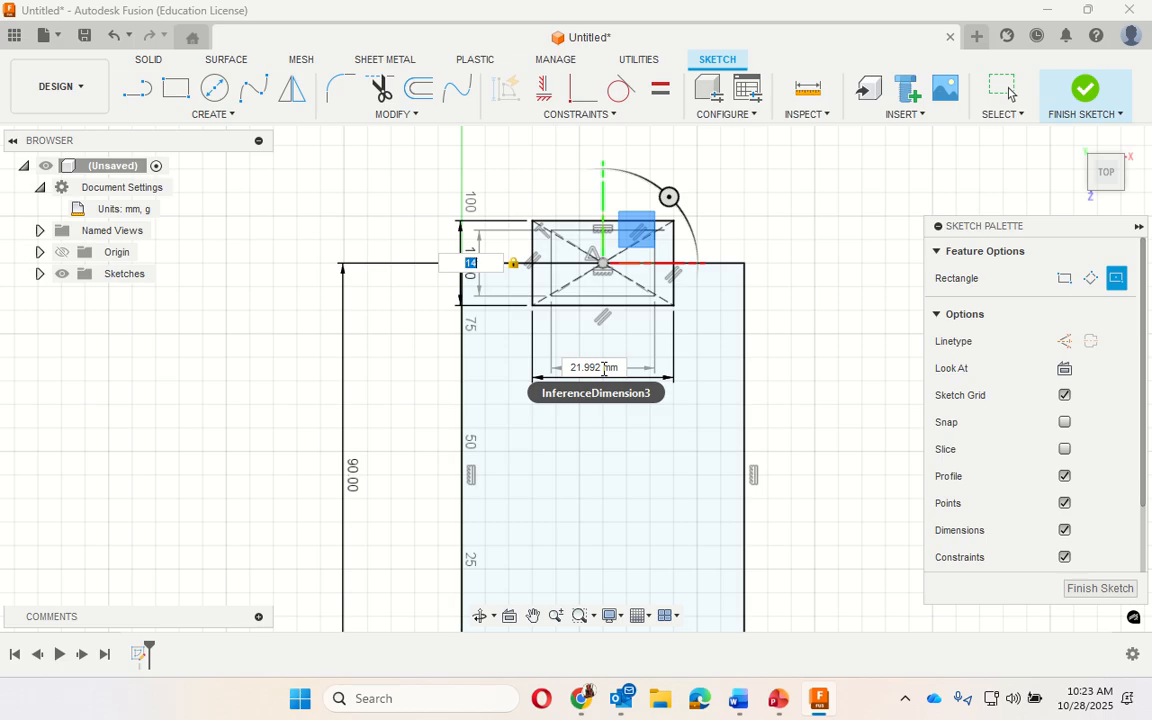
pyautogui.doubleClick(603, 368)
pyautogui.write('30')
pyautogui.press('Tab')
pyautogui.write('25')
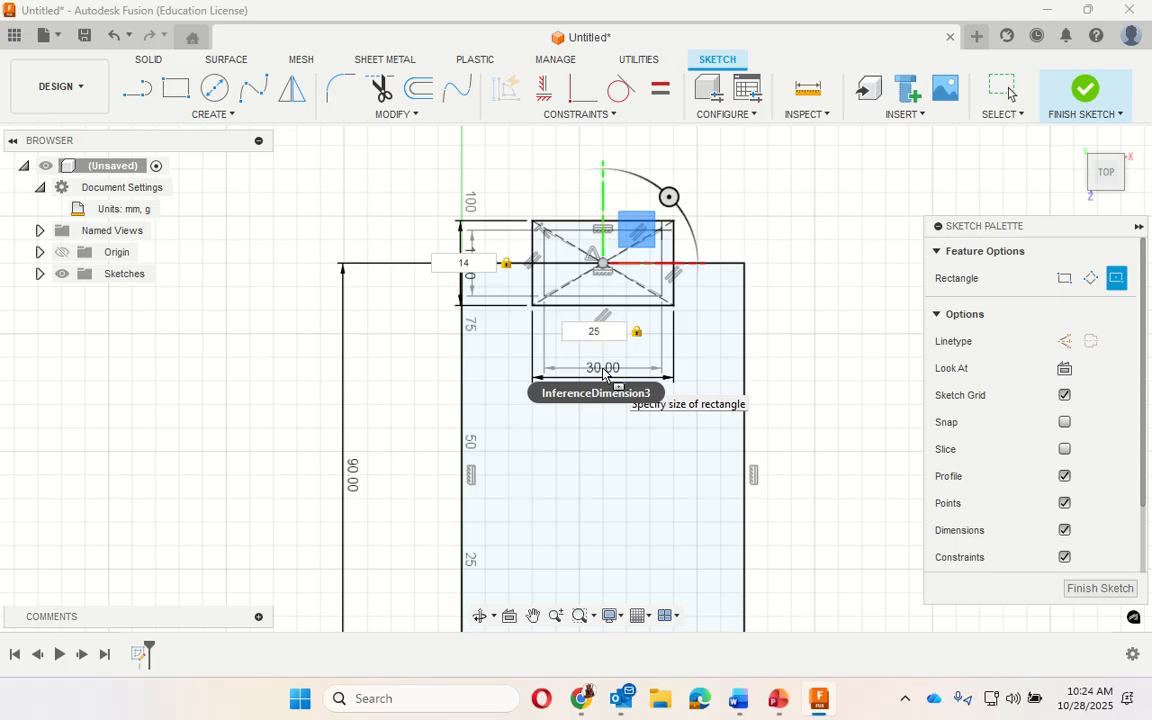
pyautogui.press('Return')
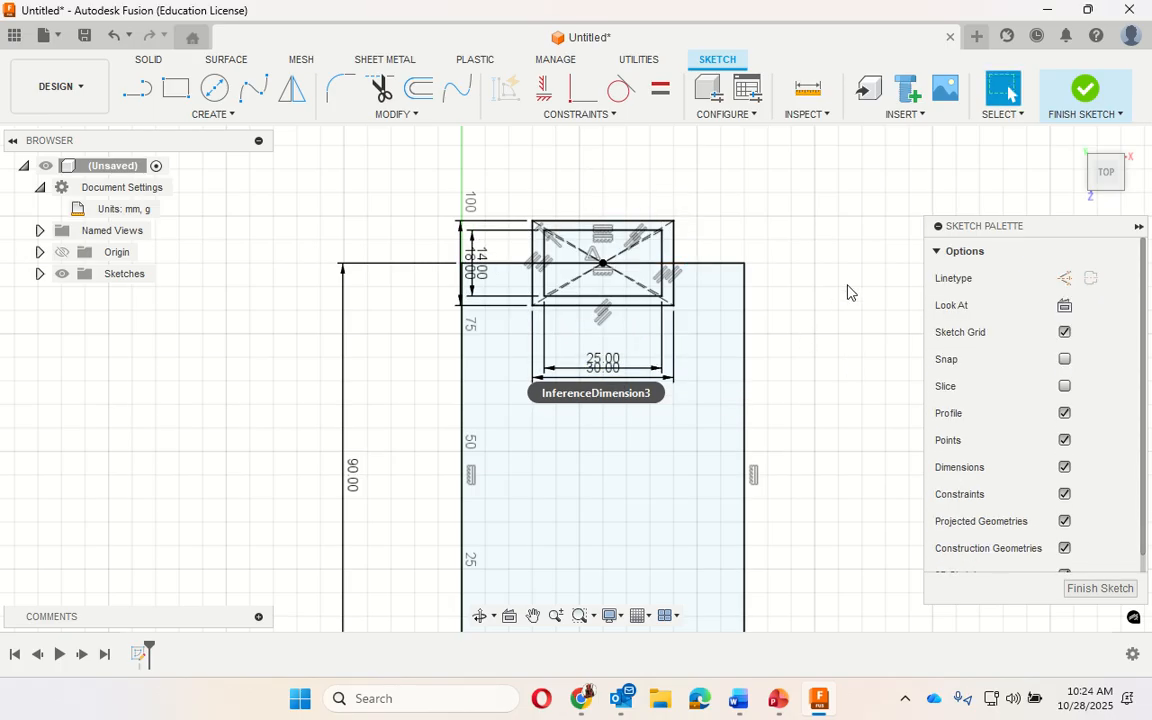
# - Trim away the portions of both small rectangles that lie below the plate's top edge
pyautogui.scroll(1, 839, 338)
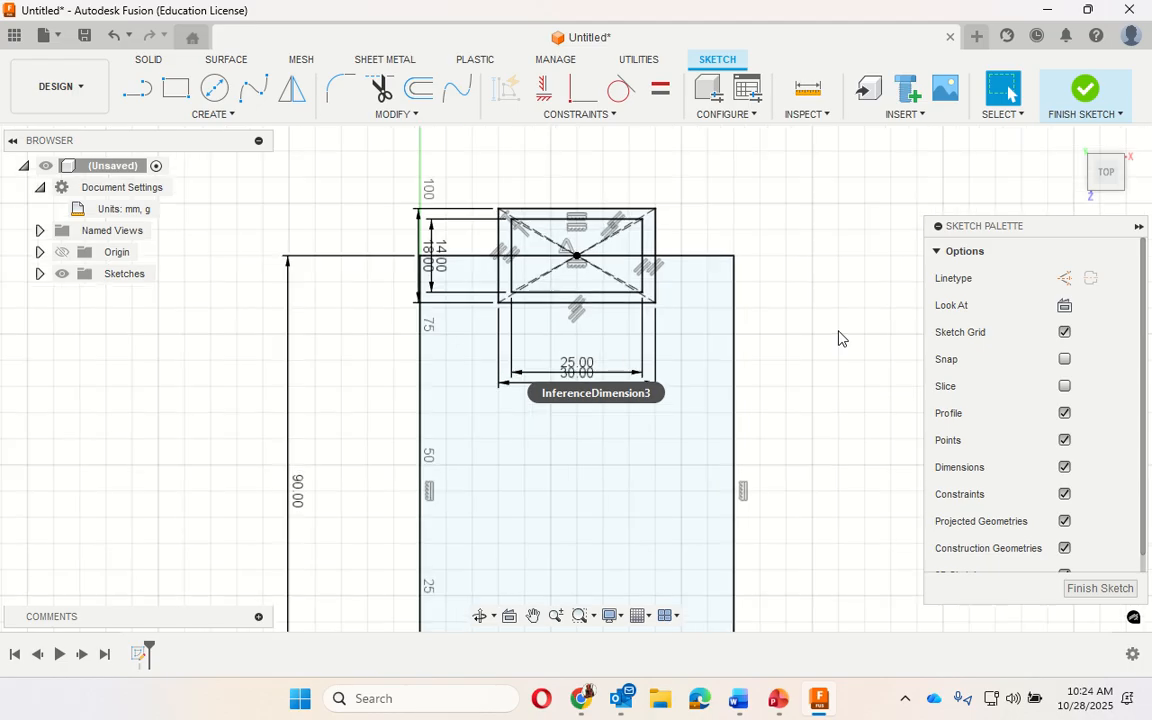
pyautogui.click(380, 88)
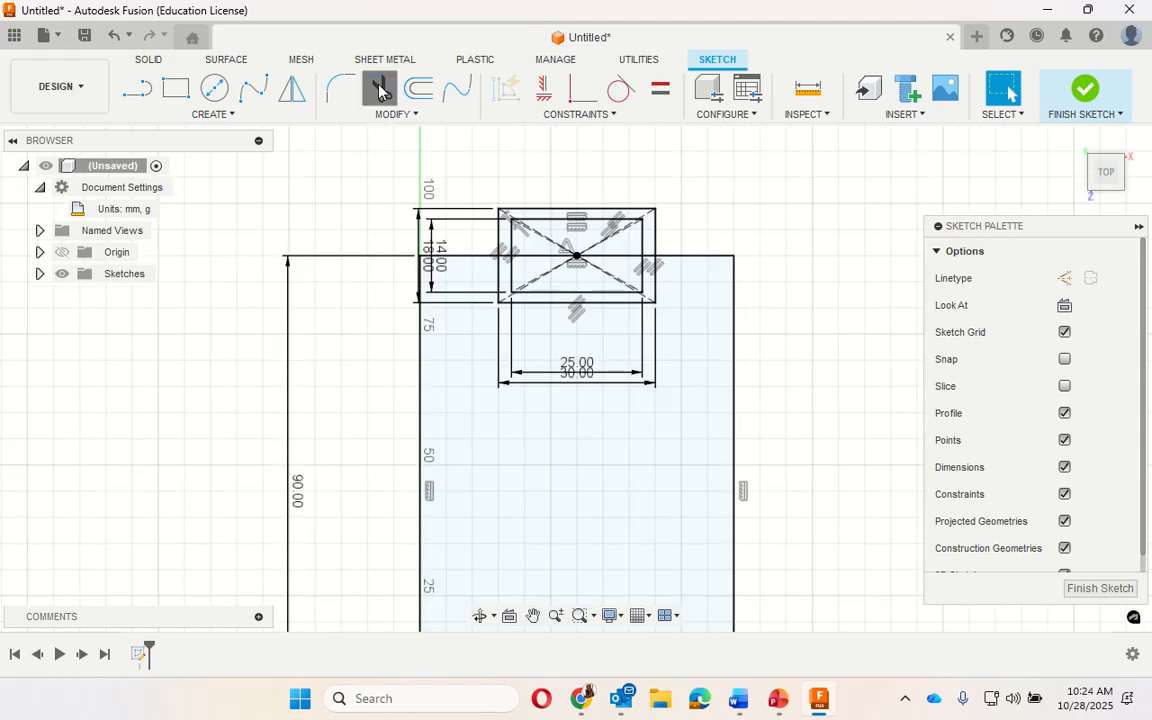
pyautogui.click(511, 277)
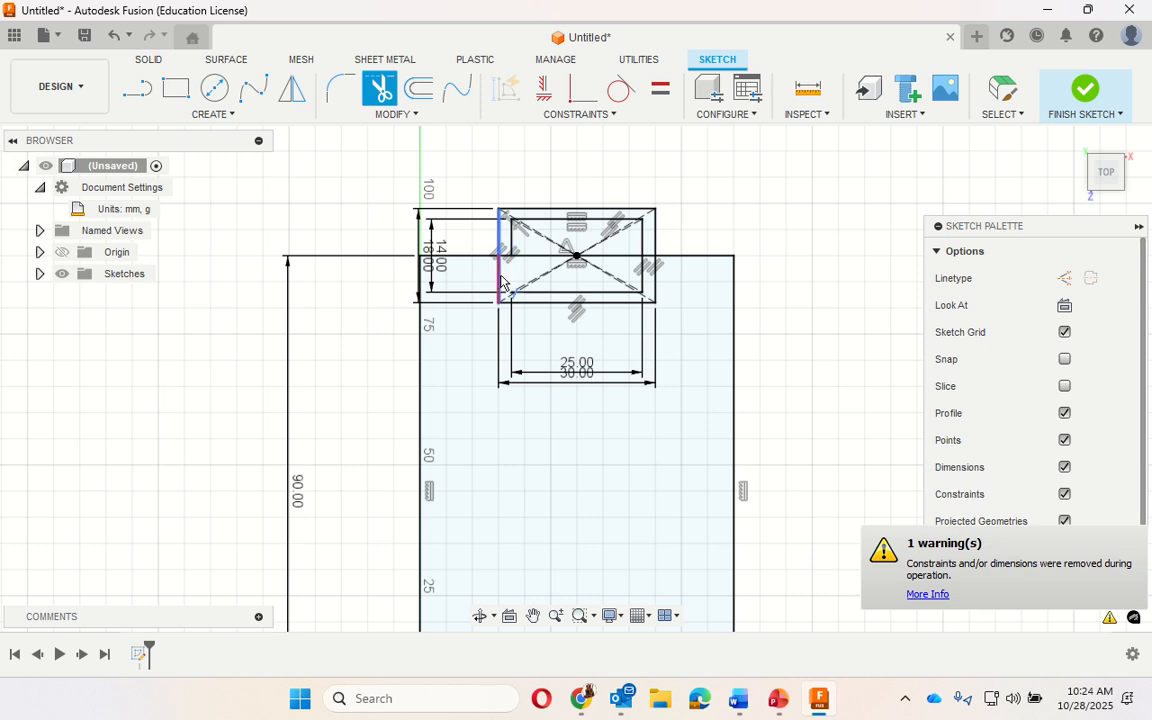
pyautogui.click(498, 276)
pyautogui.scroll(-3, 503, 275)
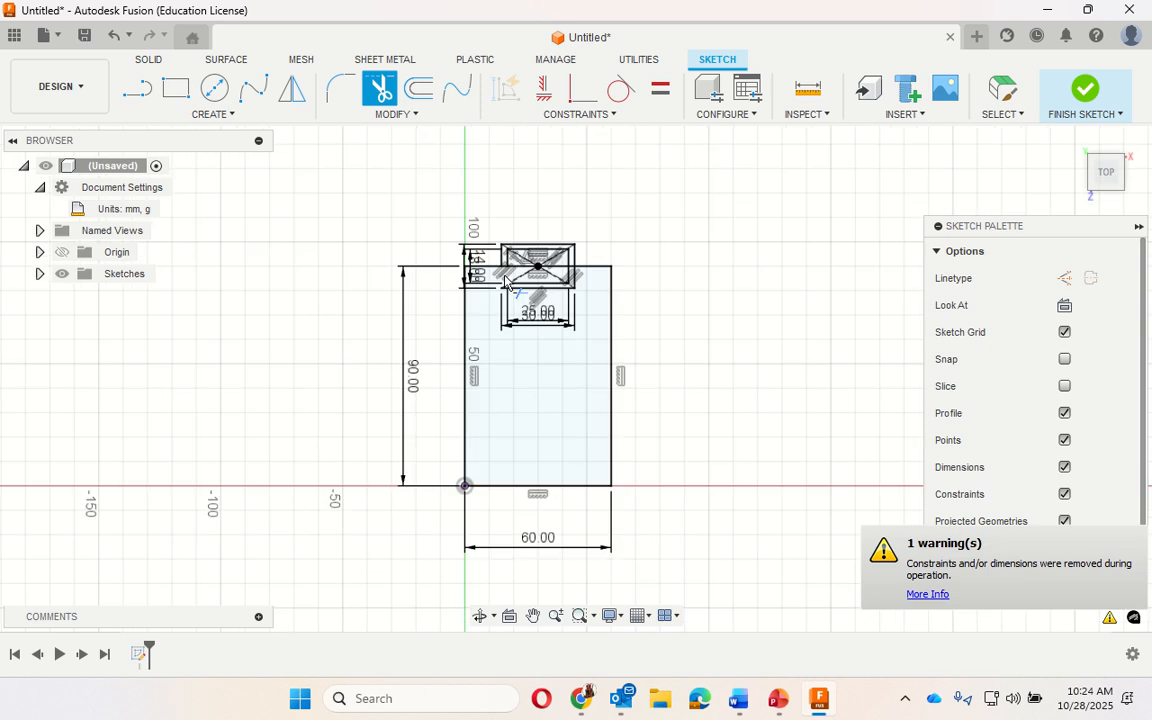
pyautogui.scroll(3, 503, 275)
pyautogui.click(531, 304)
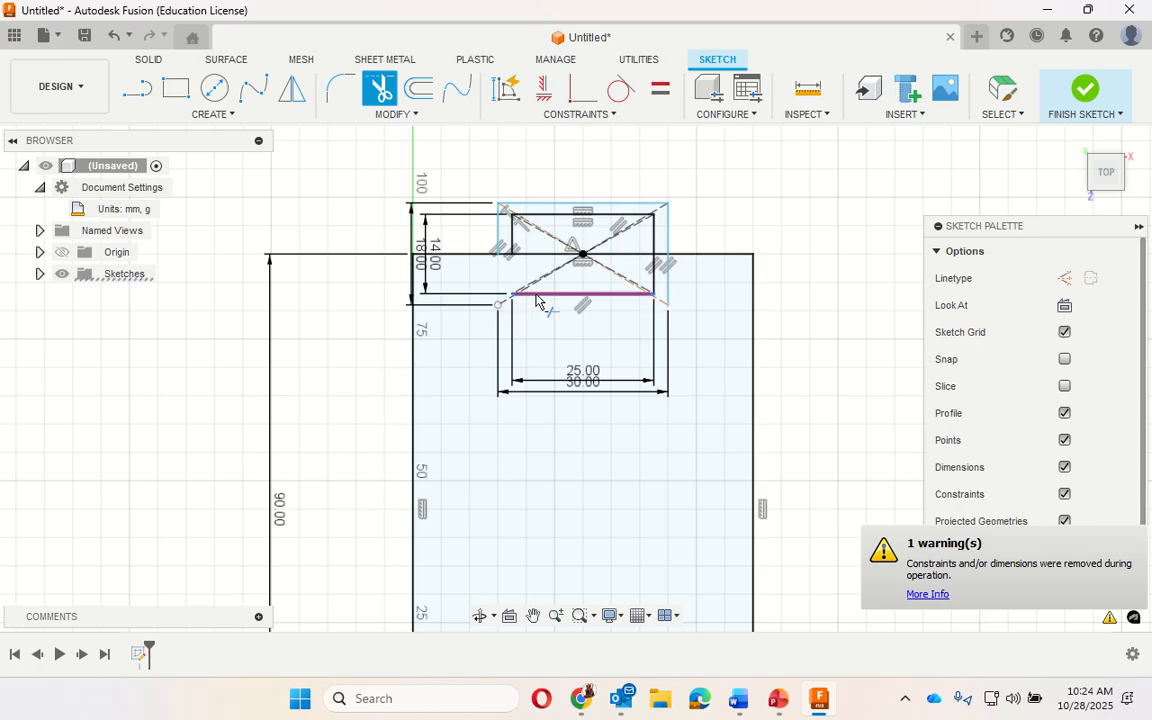
pyautogui.click(545, 293)
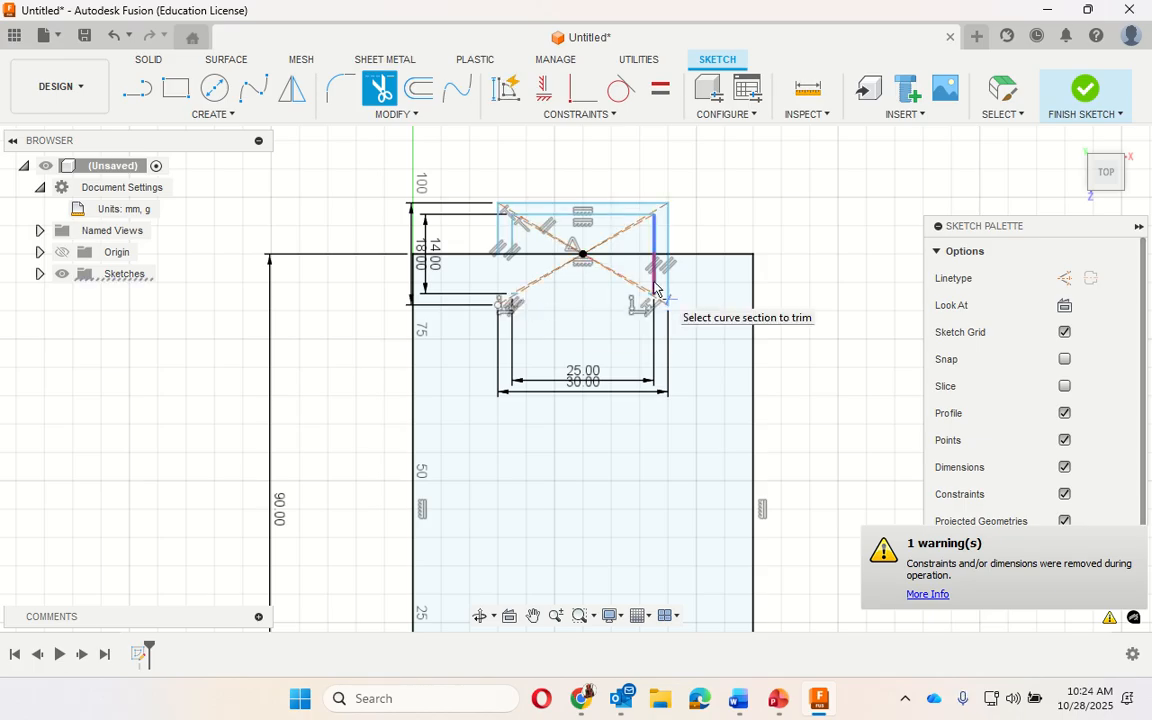
pyautogui.click(656, 286)
pyautogui.scroll(-1, 666, 291)
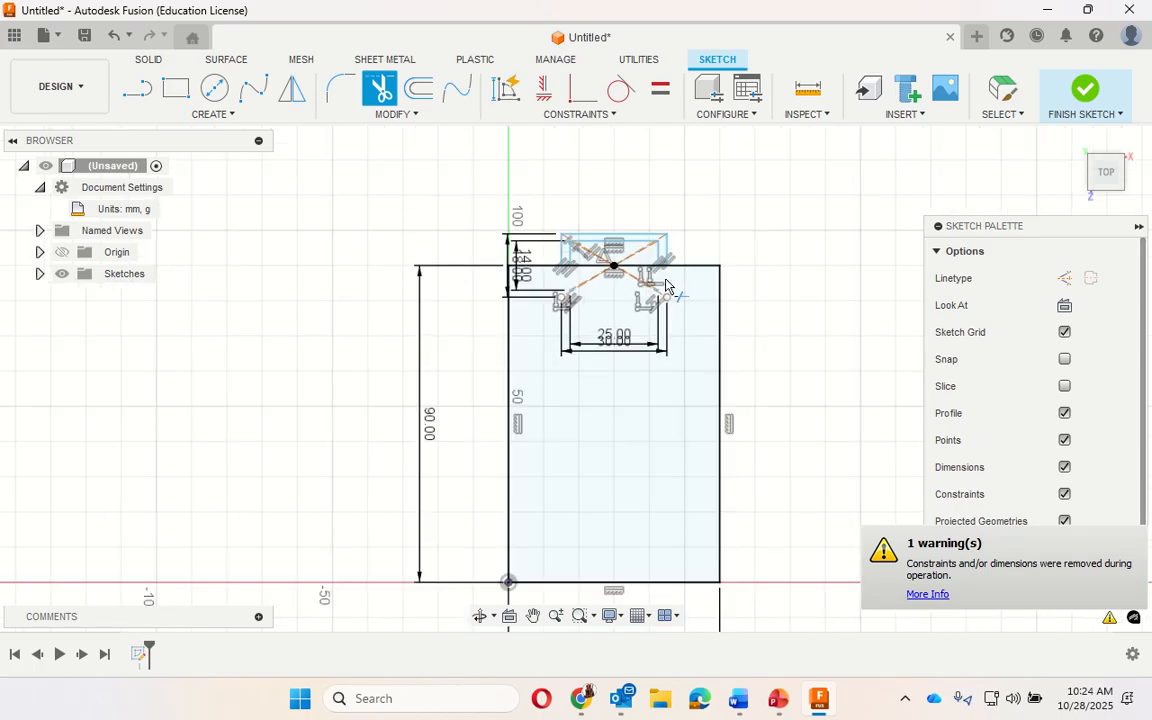
# - Trim the two short pieces of the plate's top edge between the inner and outer rectangles' sides
pyautogui.scroll(5, 655, 272)
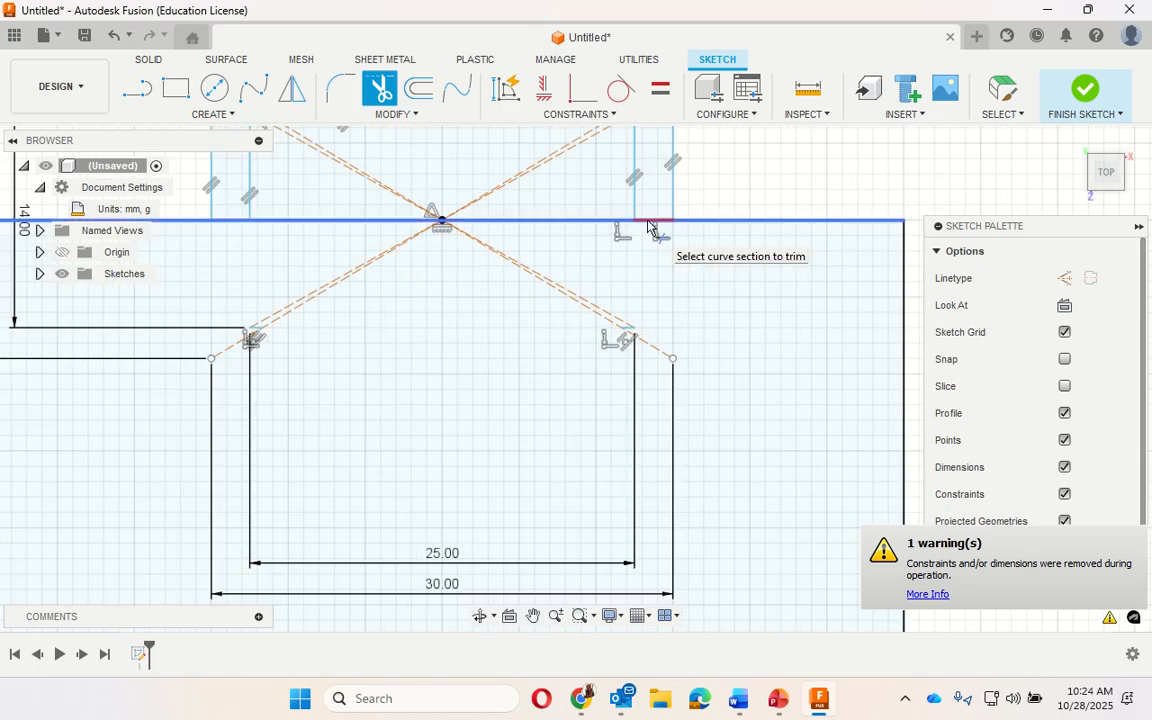
pyautogui.click(649, 221)
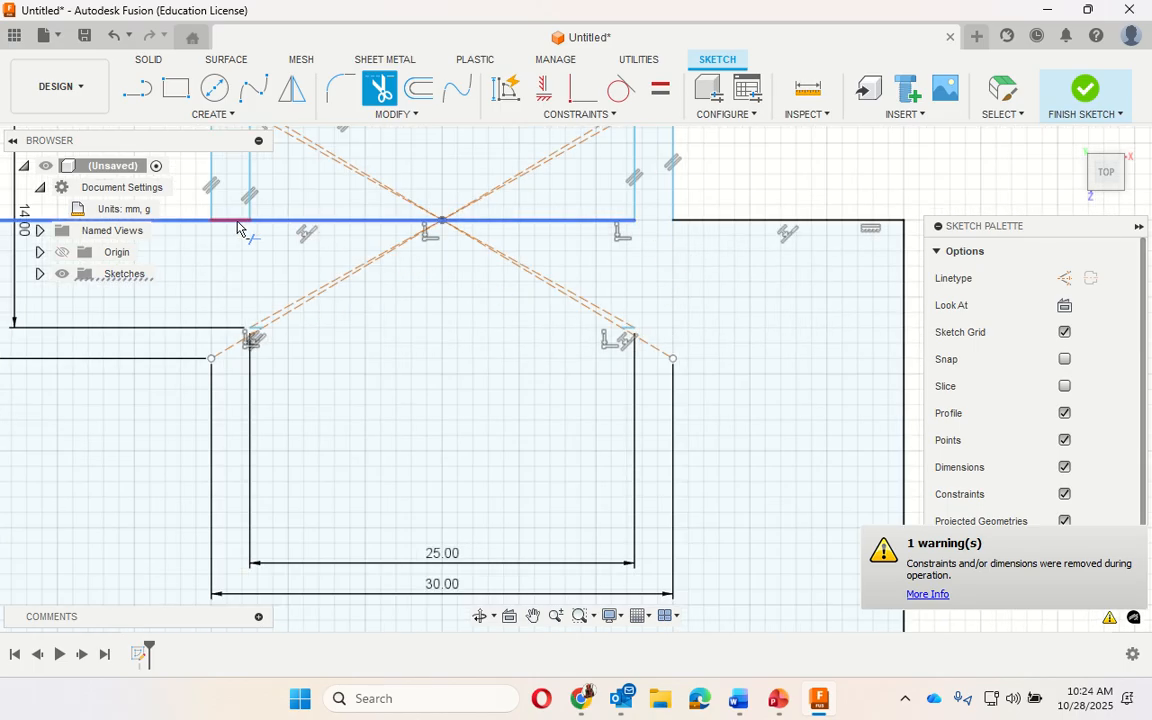
pyautogui.scroll(-3, 417, 504)
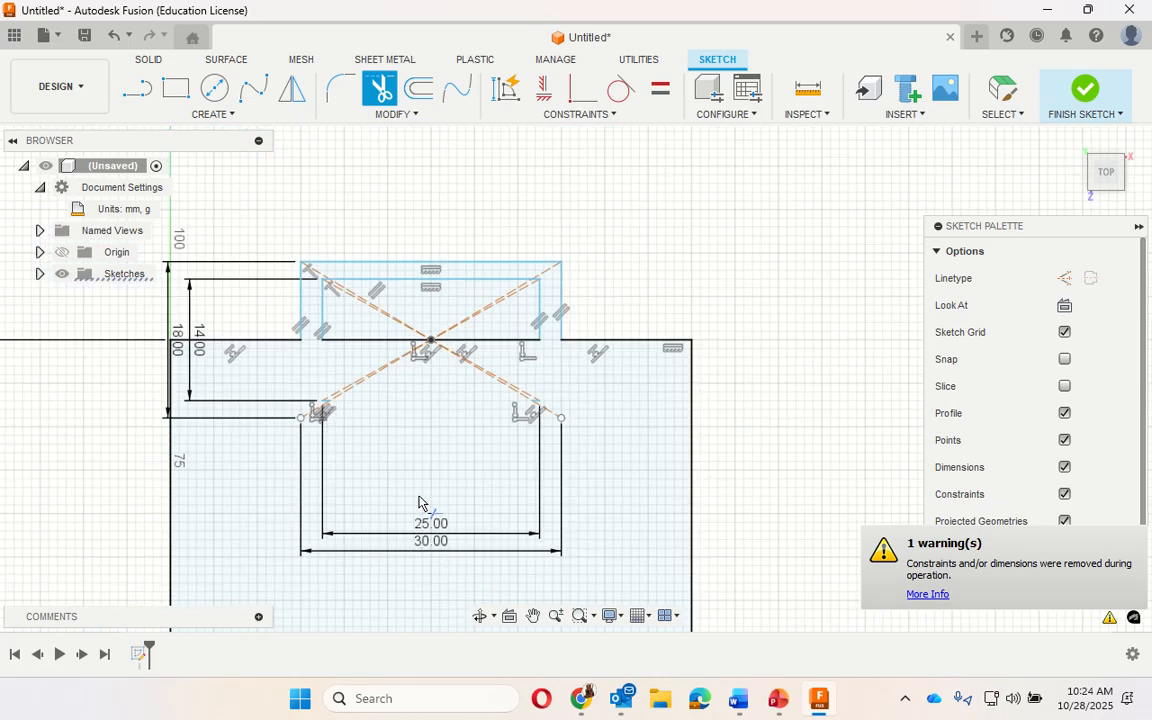
# - Trim the dashed construction diagonals of the small rectangles below the plate's top edge
pyautogui.scroll(-1, 450, 470)
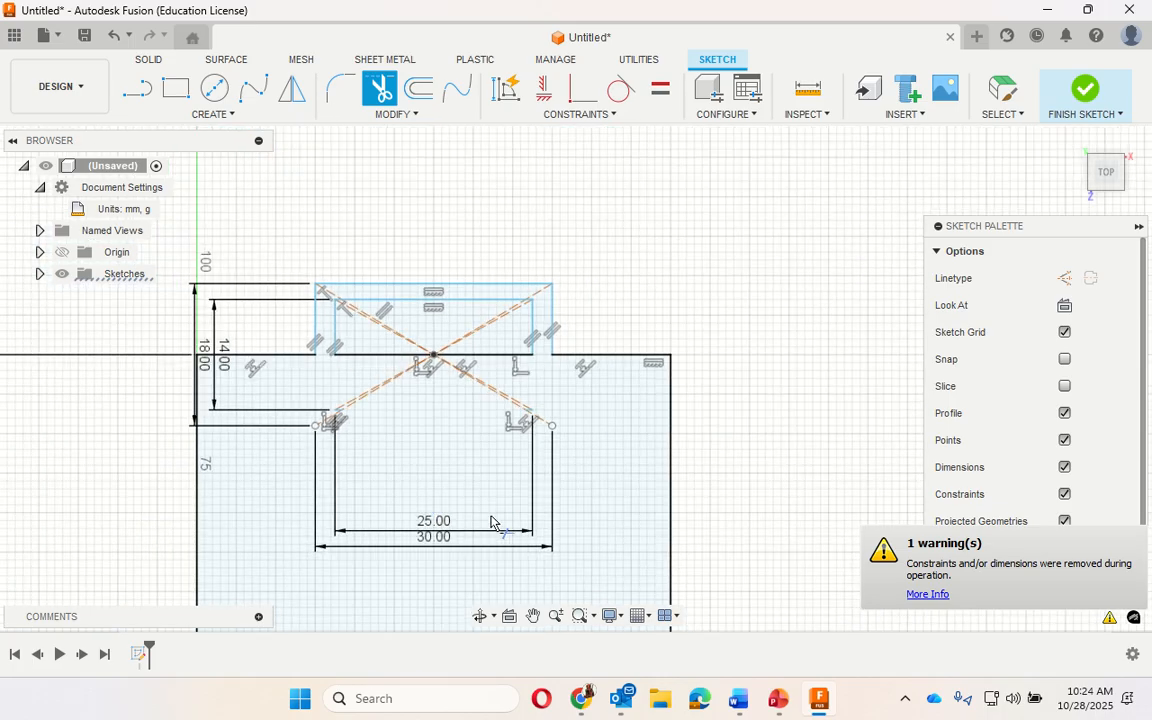
pyautogui.click(362, 397)
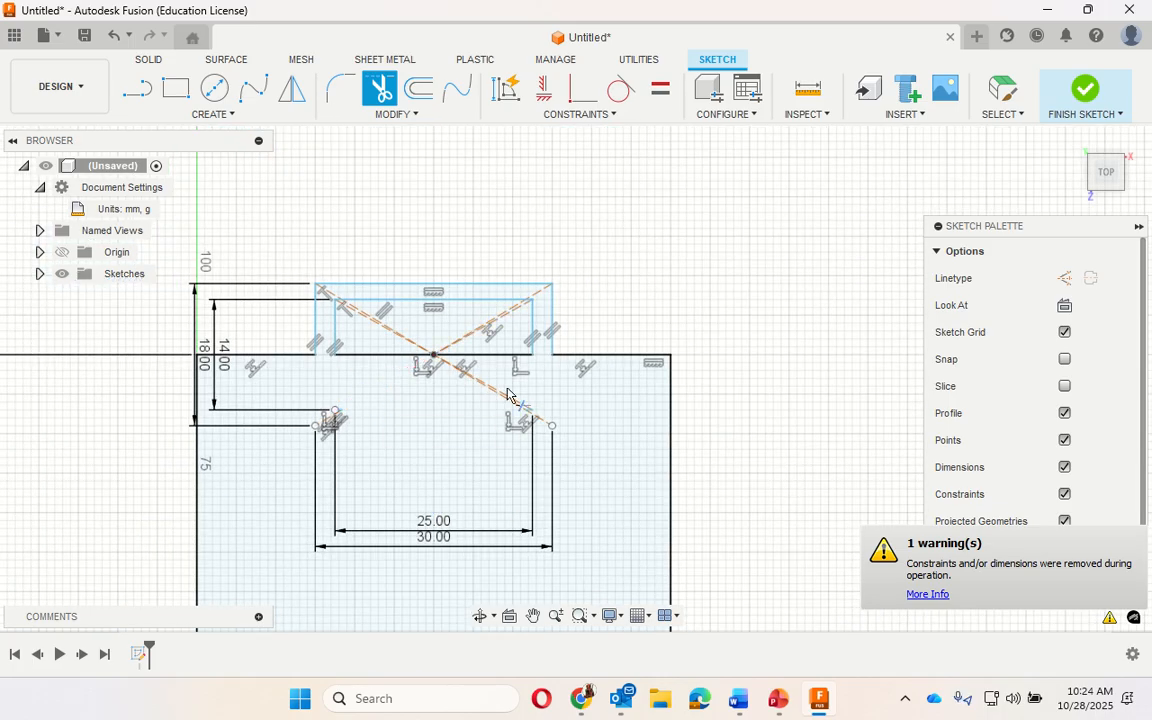
pyautogui.click(500, 396)
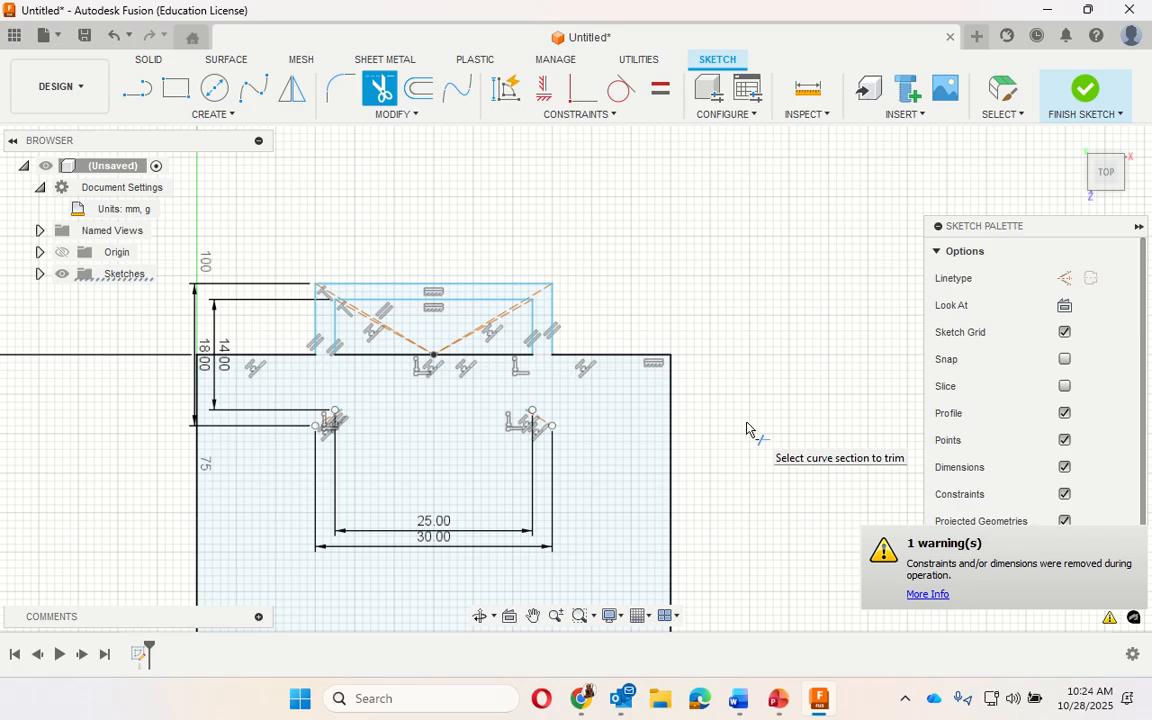
# - Finish the sketch and extrude the plate profile with its handle frame 2 mm as a new body
pyautogui.scroll(-1, 746, 430)
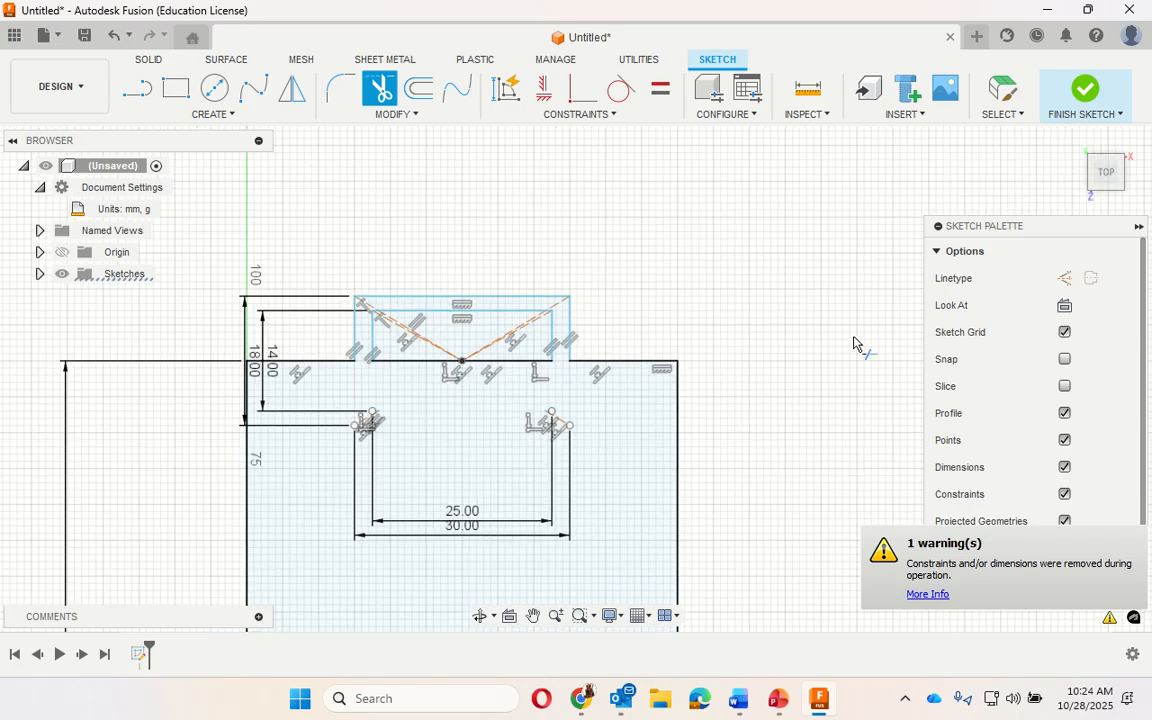
pyautogui.scroll(-3, 746, 298)
pyautogui.scroll(-5, 755, 287)
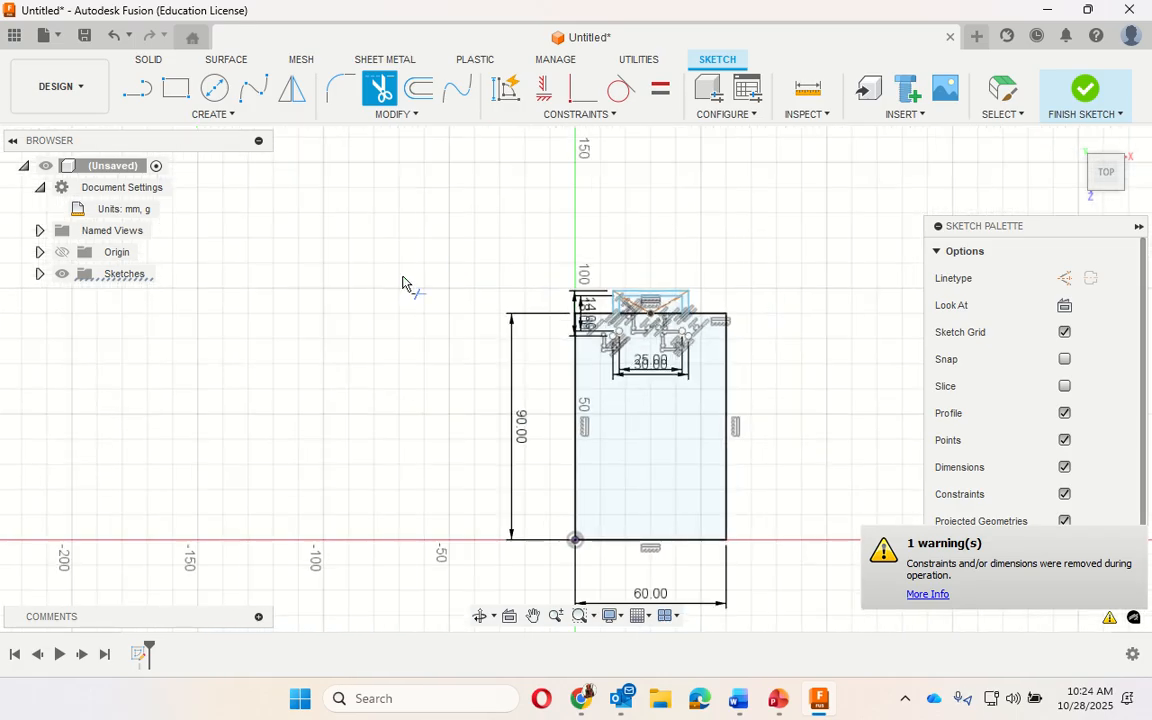
pyautogui.scroll(-2, 404, 279)
pyautogui.scroll(3, 737, 415)
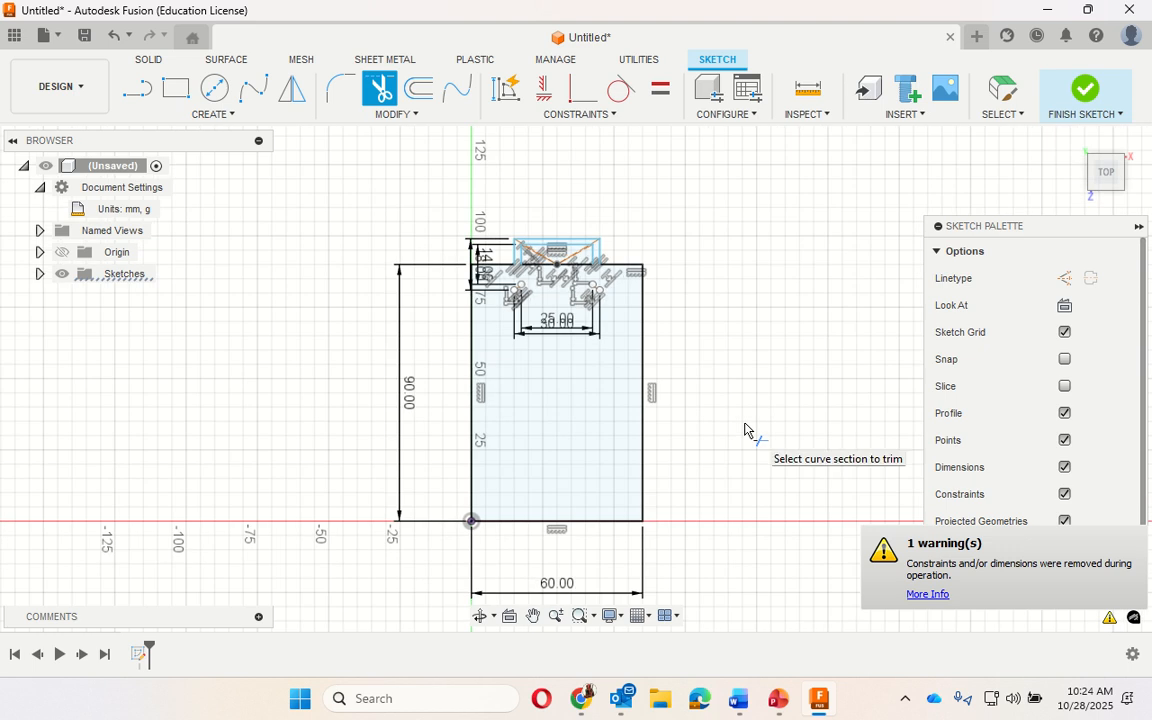
pyautogui.click(1084, 92)
pyautogui.scroll(-1, 689, 432)
pyautogui.scroll(2, 689, 432)
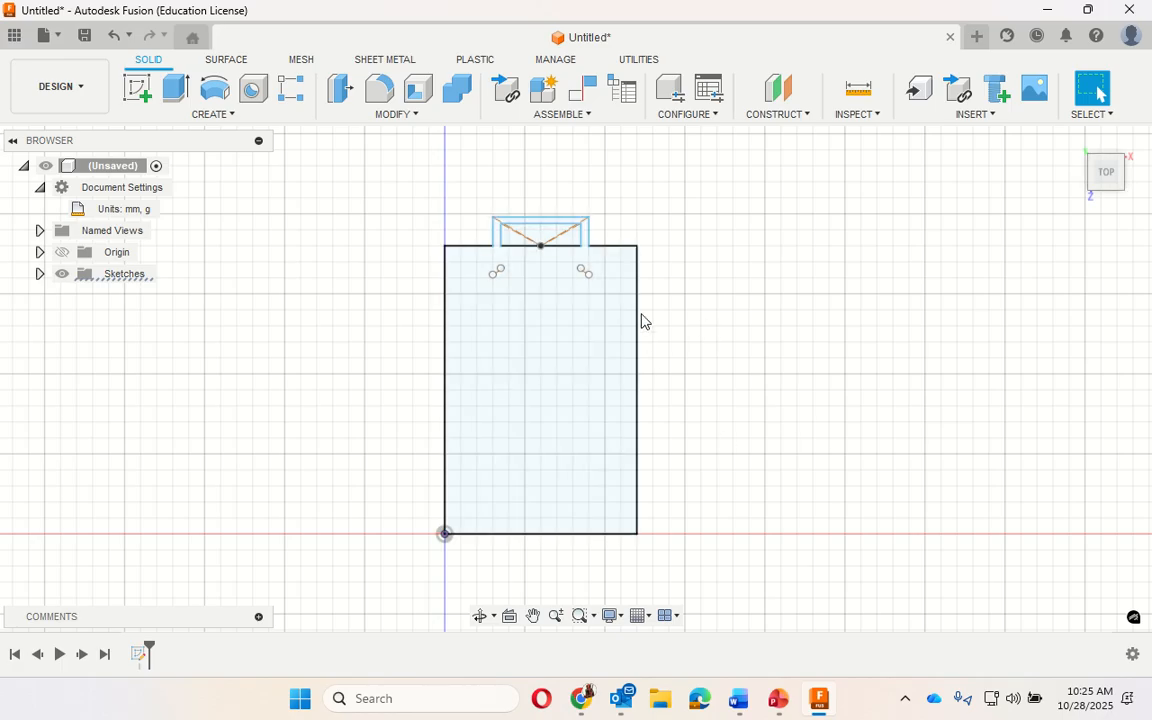
pyautogui.rightClick(548, 330)
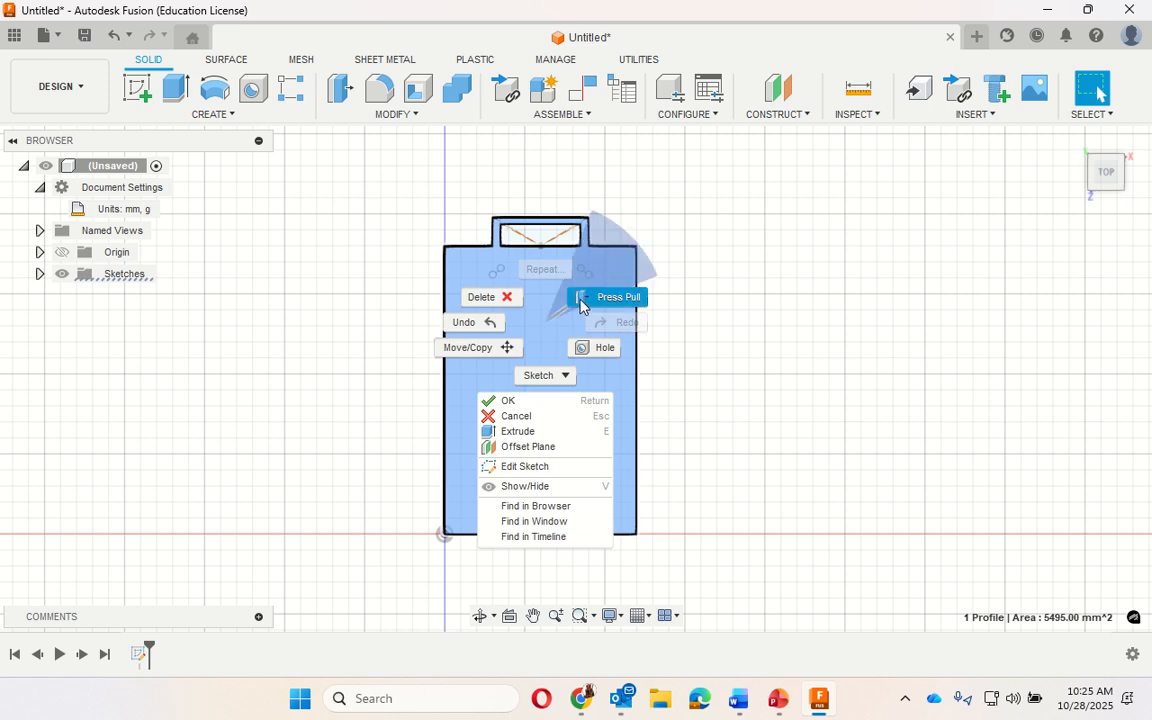
pyautogui.click(581, 303)
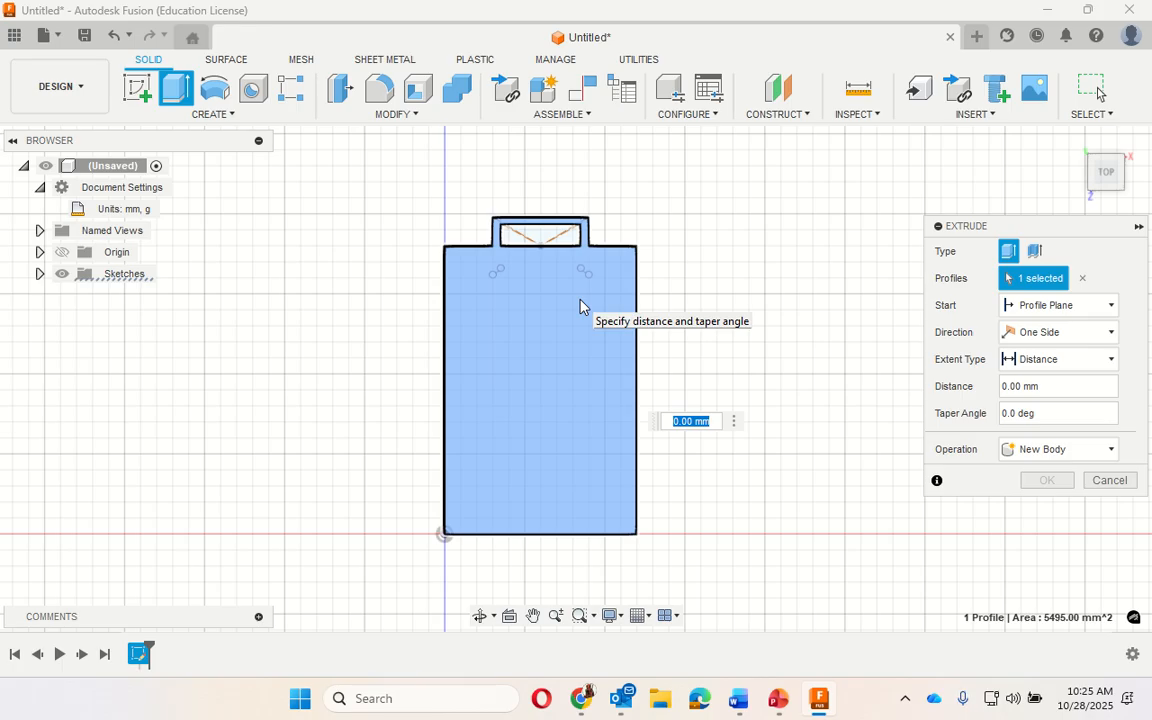
pyautogui.write('2')
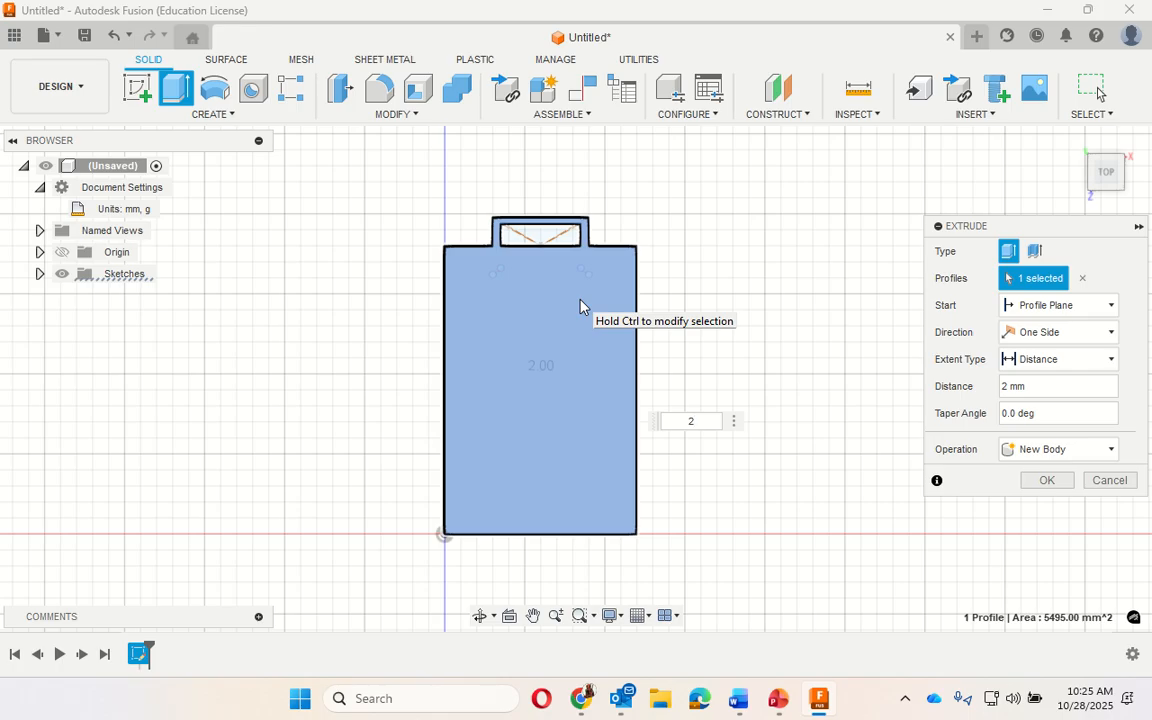
pyautogui.click(1050, 481)
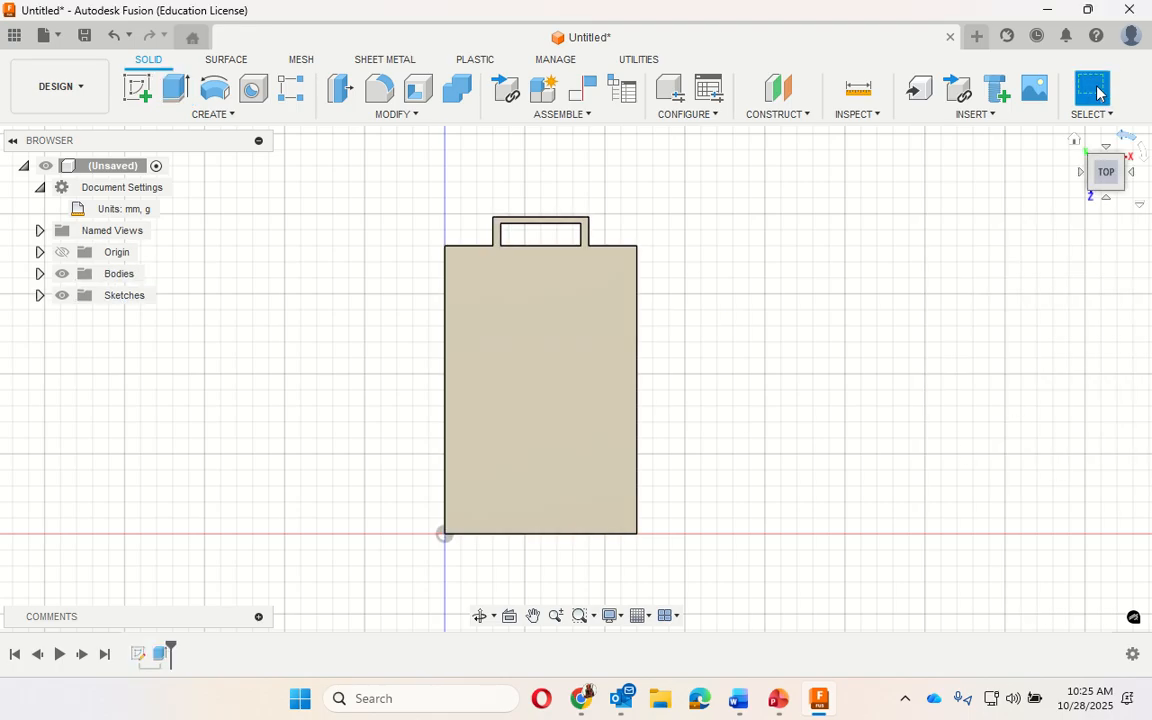
# - Start a new sketch on the plate's top face, viewed from the top
pyautogui.click(1075, 140)
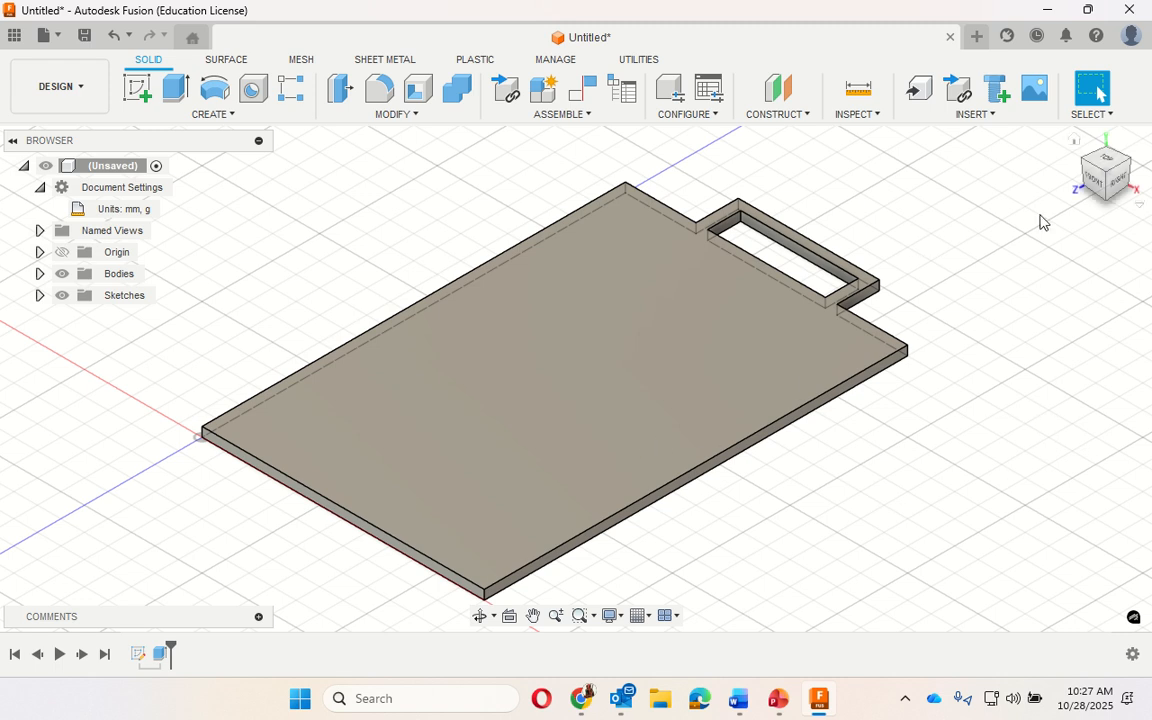
pyautogui.click(1109, 162)
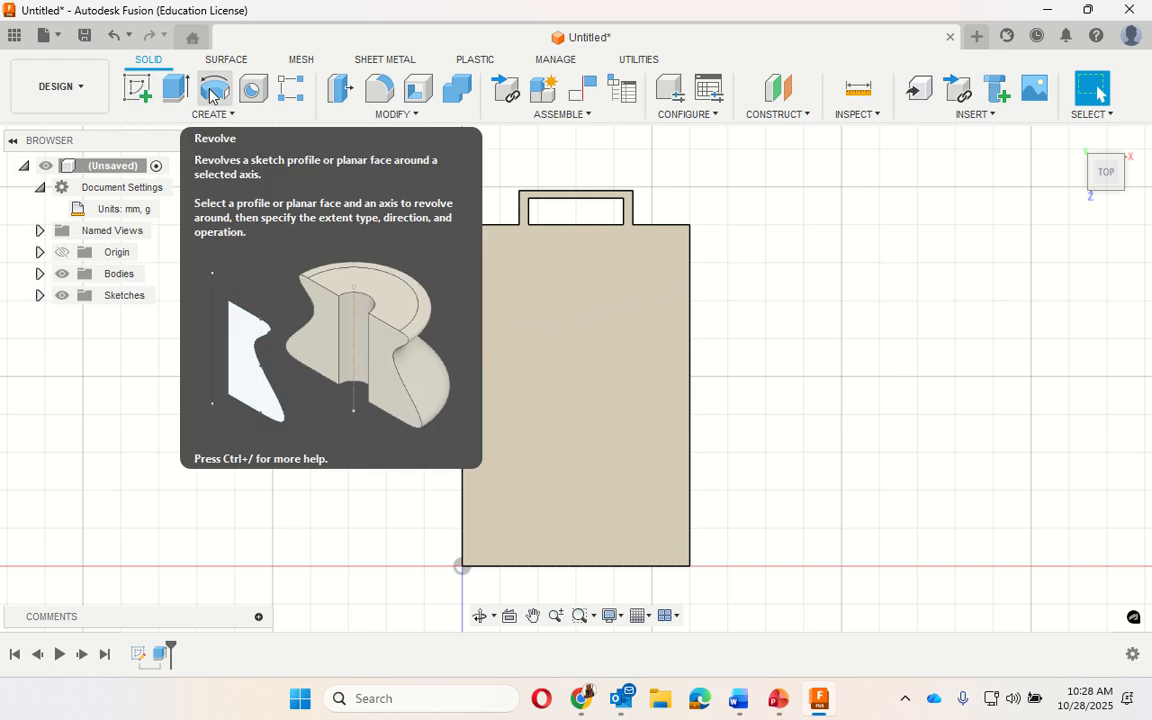
pyautogui.click(138, 90)
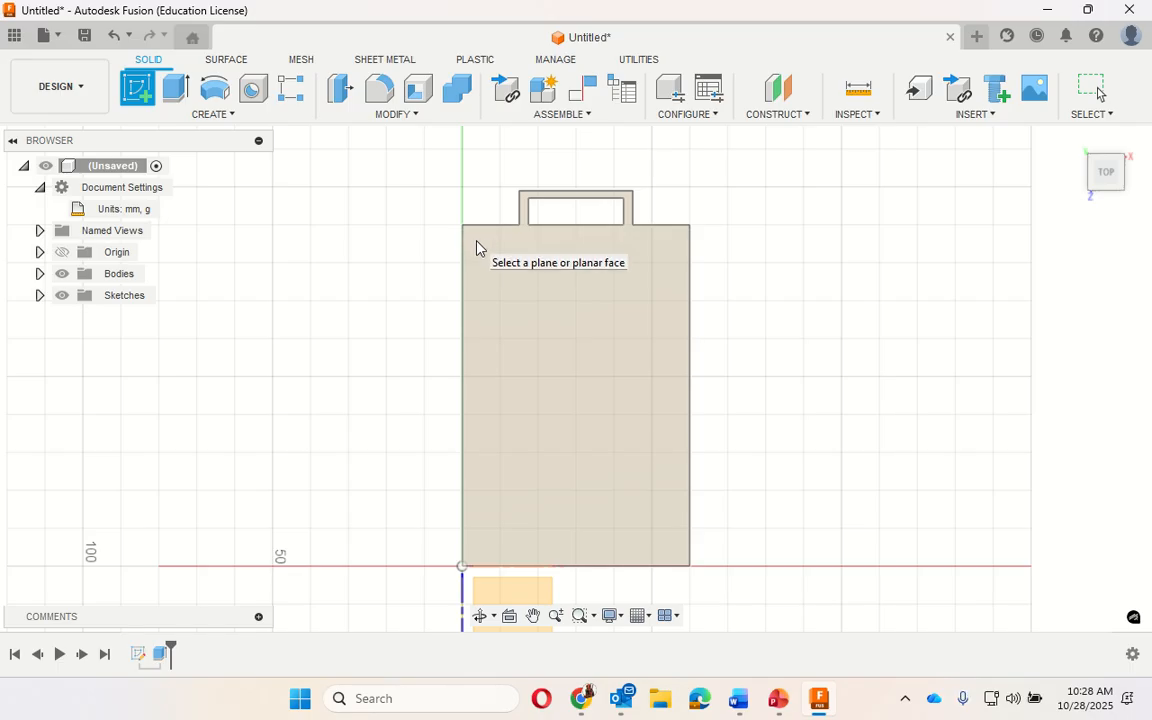
pyautogui.click(477, 246)
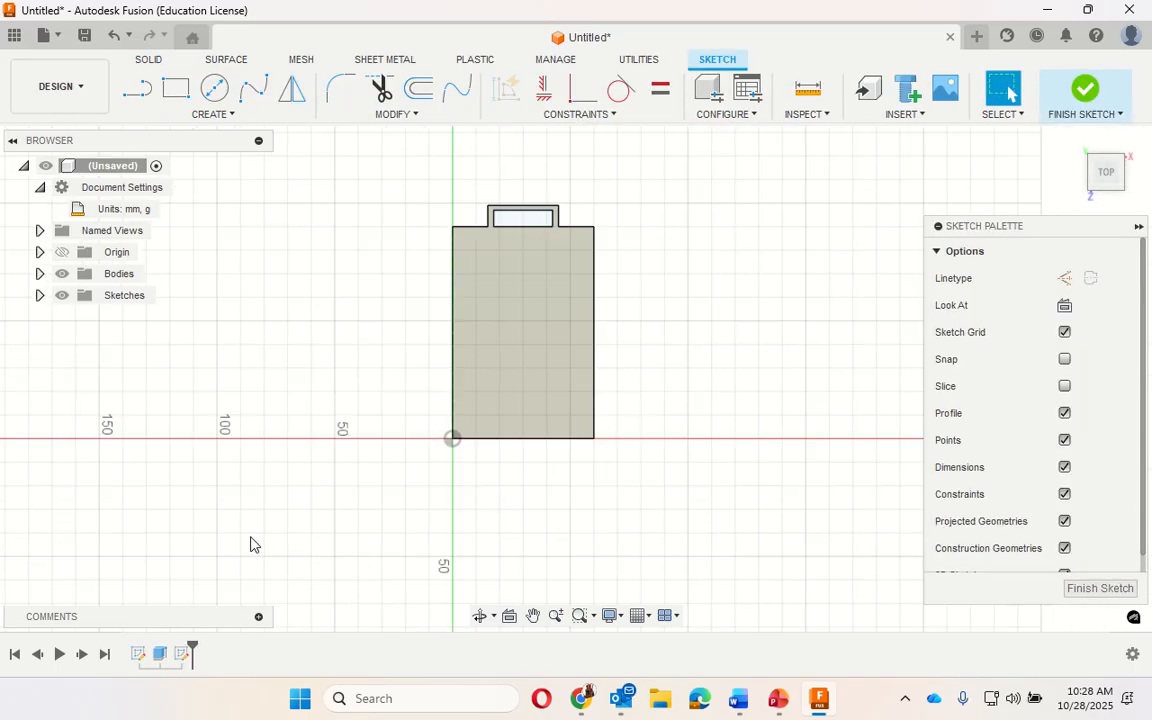
pyautogui.scroll(3, 399, 247)
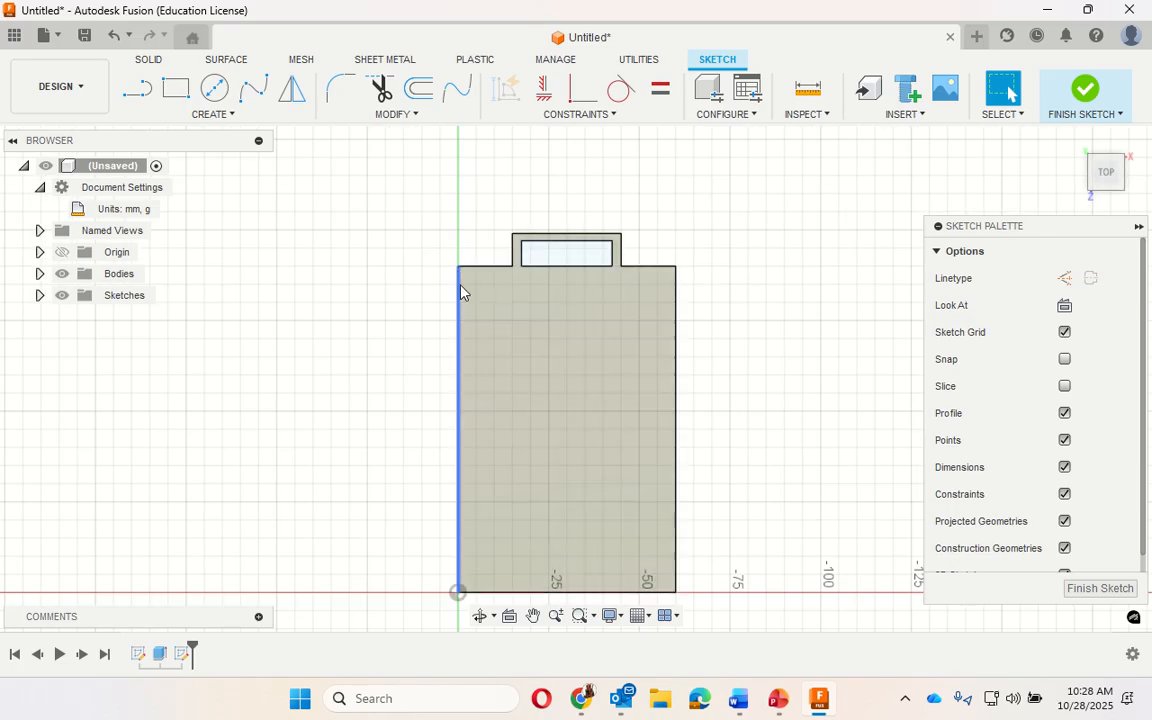
# - Draw a two-point rectangle from the plate's upper-left corner along its left edge, 2 mm wide and 90 mm high
pyautogui.click(175, 90)
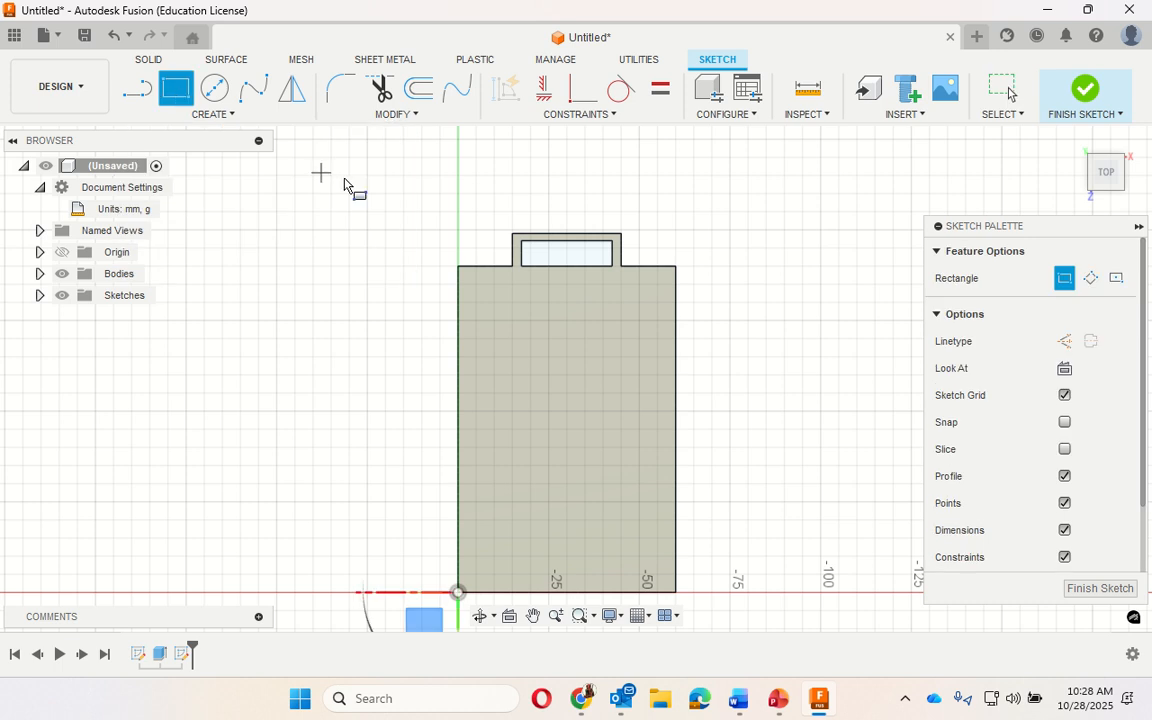
pyautogui.click(458, 267)
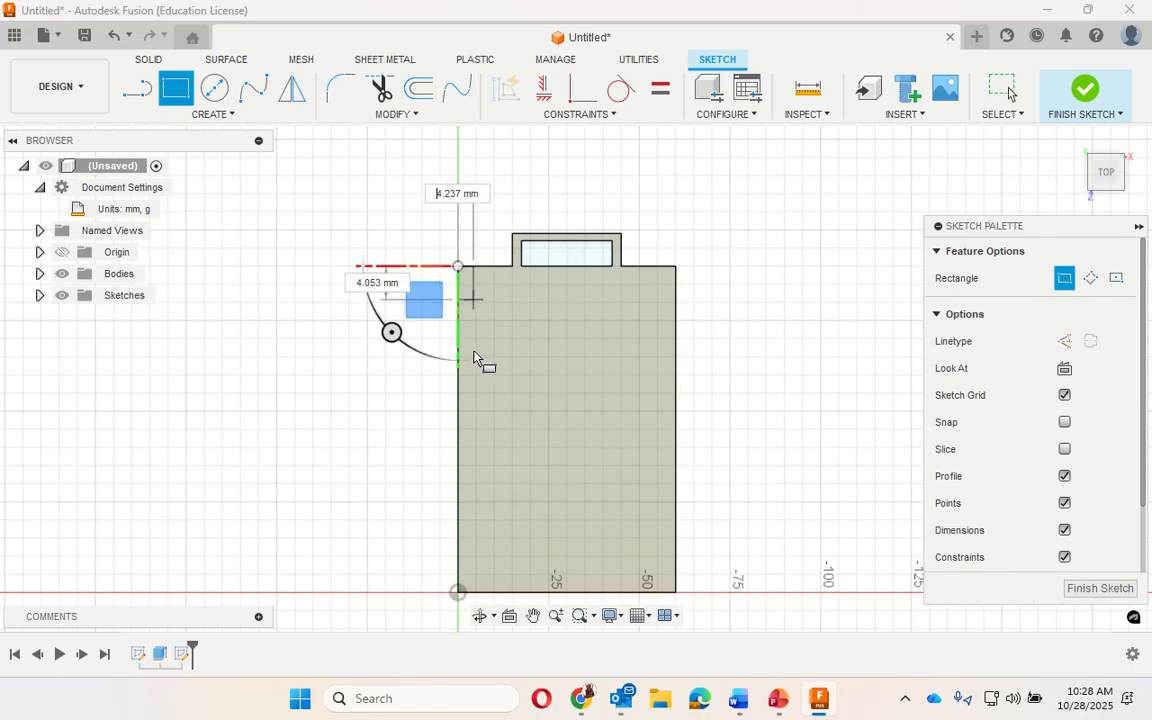
pyautogui.write('7.5')
pyautogui.press('Tab')
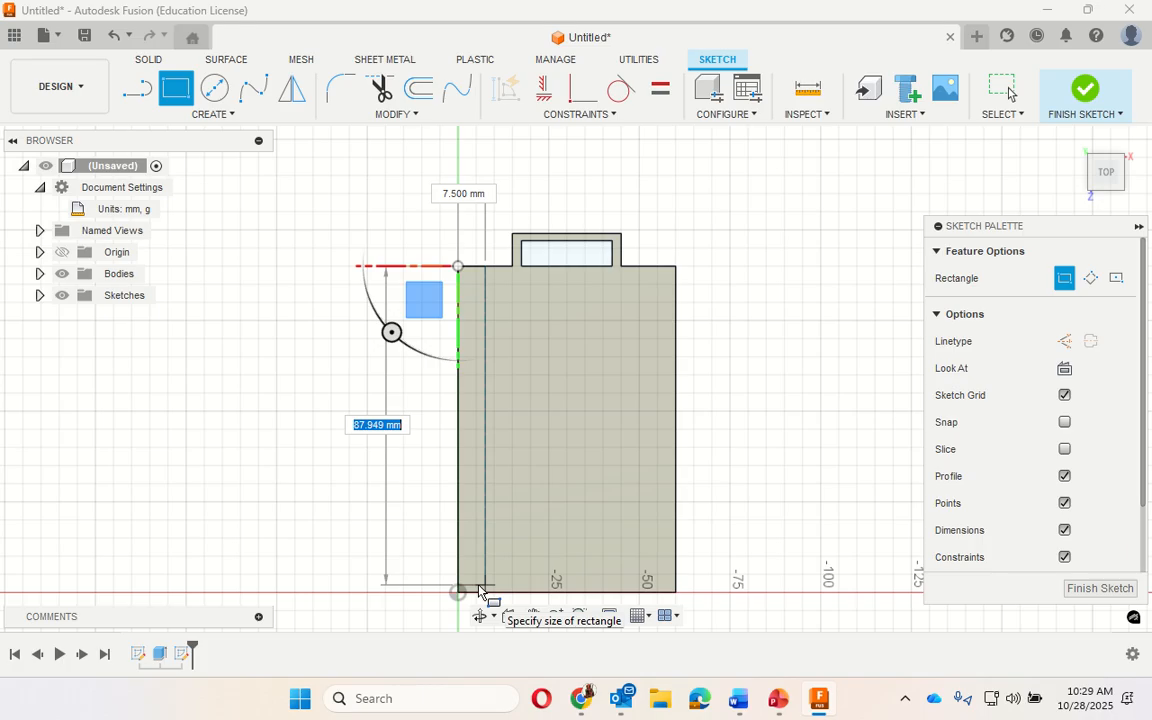
pyautogui.write('90')
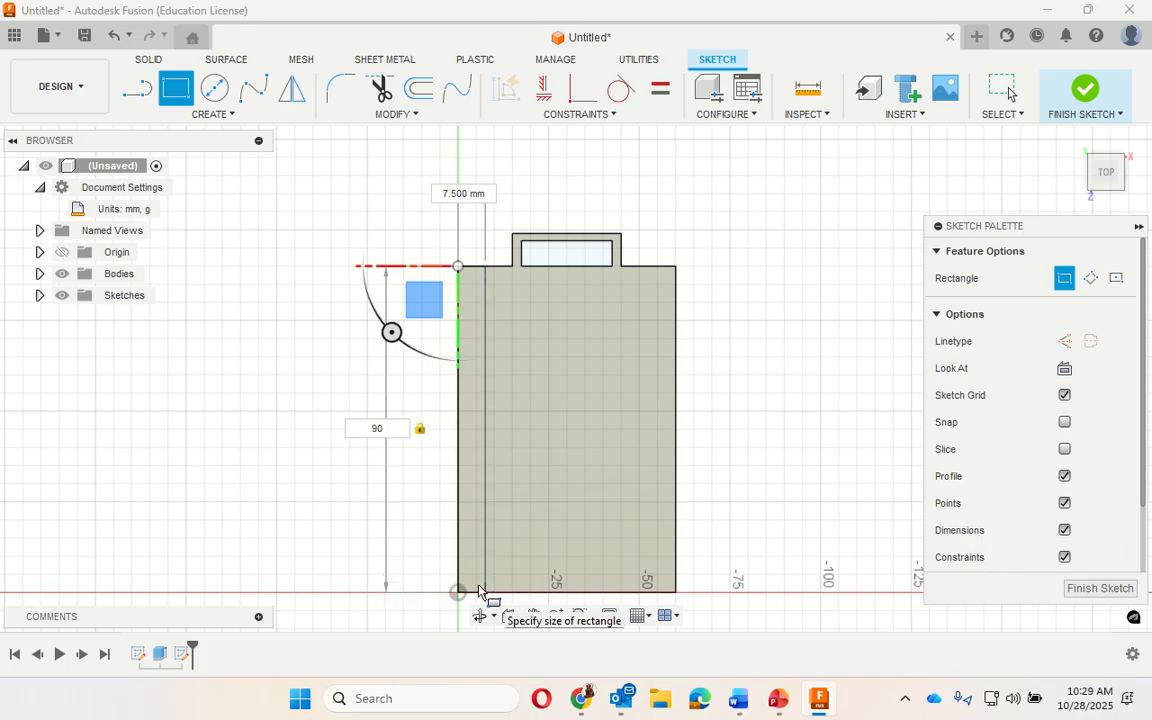
pyautogui.press('Tab')
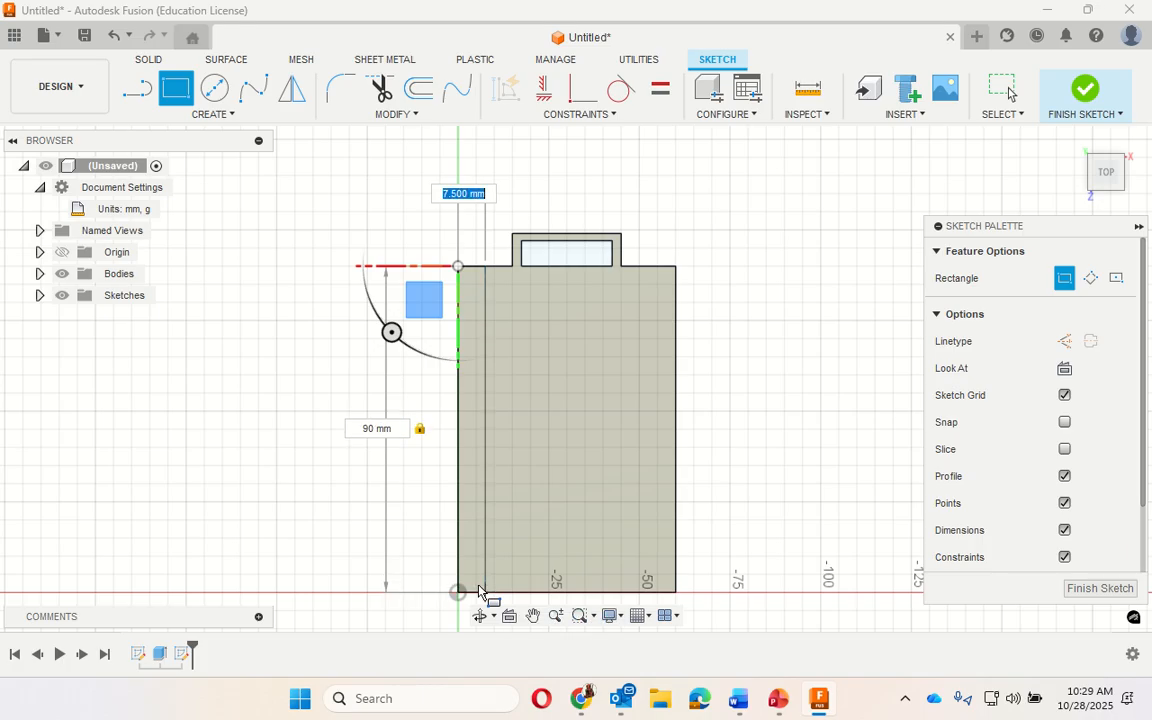
pyautogui.write('2')
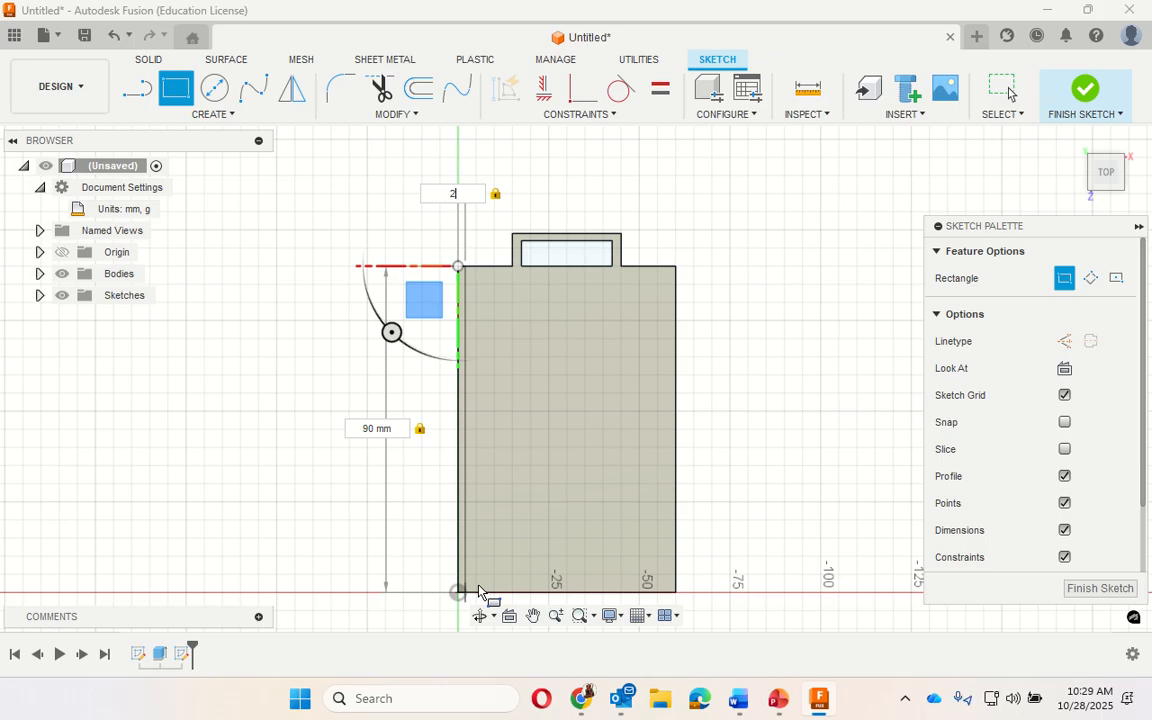
pyautogui.press('Return')
pyautogui.press('Escape')
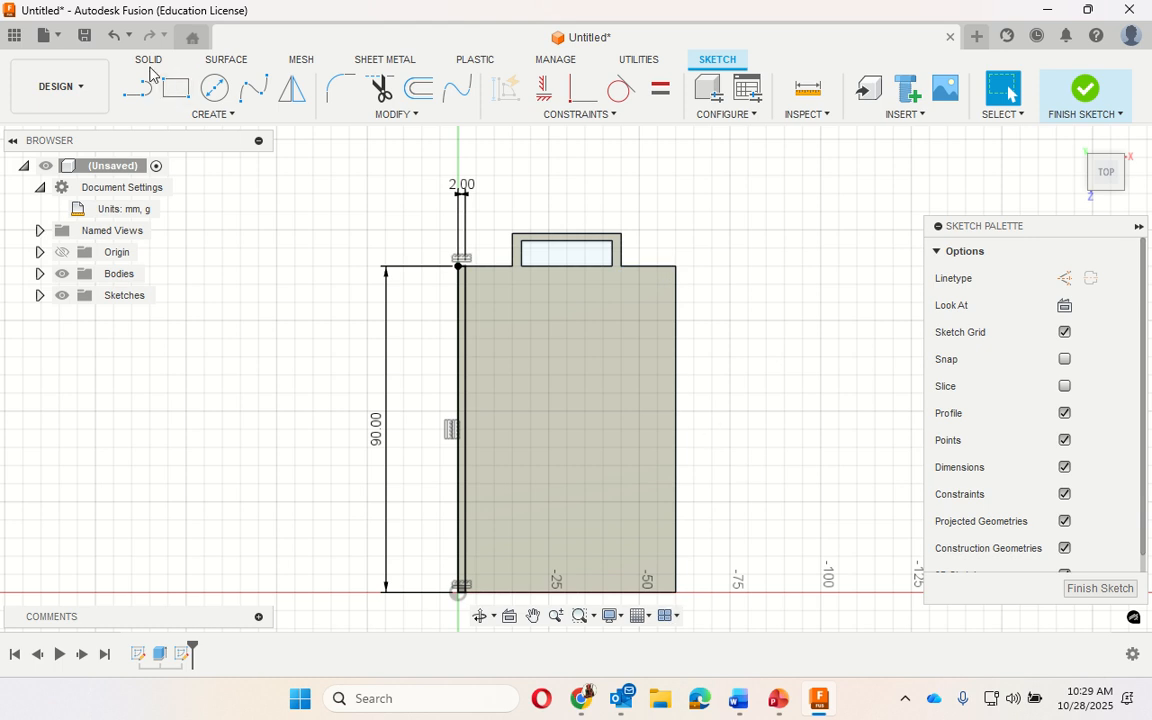
# - Draw a two-point rectangle from the plate's upper-right corner along its right edge, 2 mm wide and 90 mm high
pyautogui.click(175, 88)
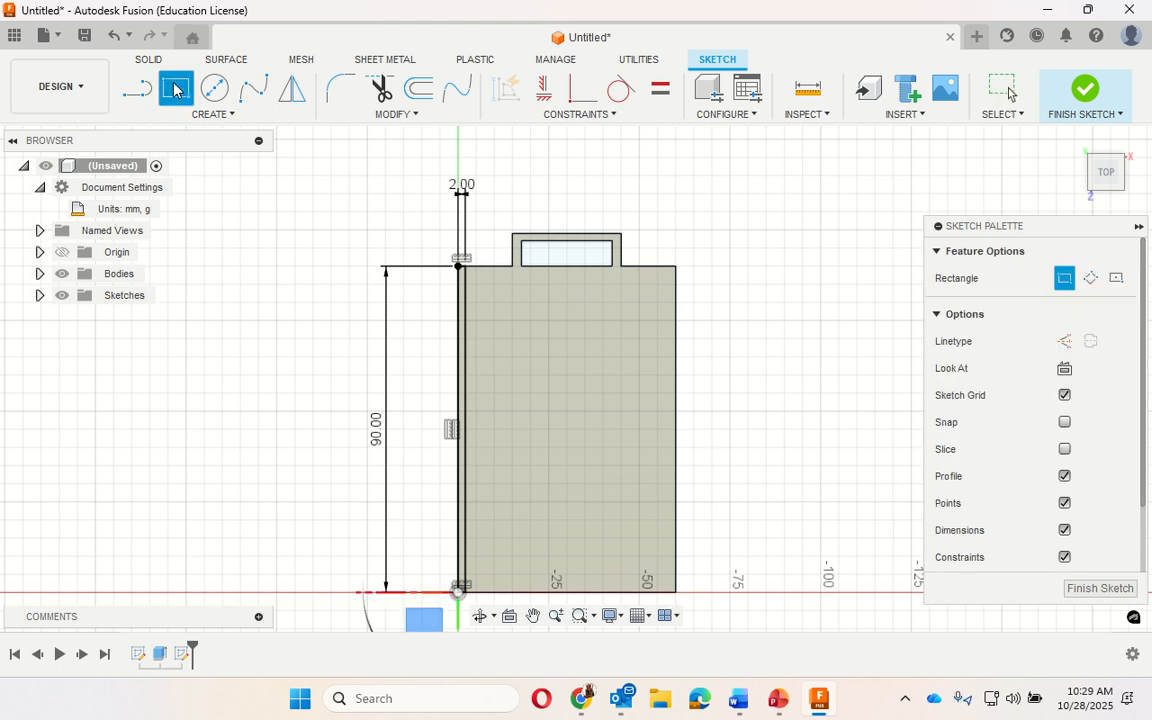
pyautogui.click(676, 267)
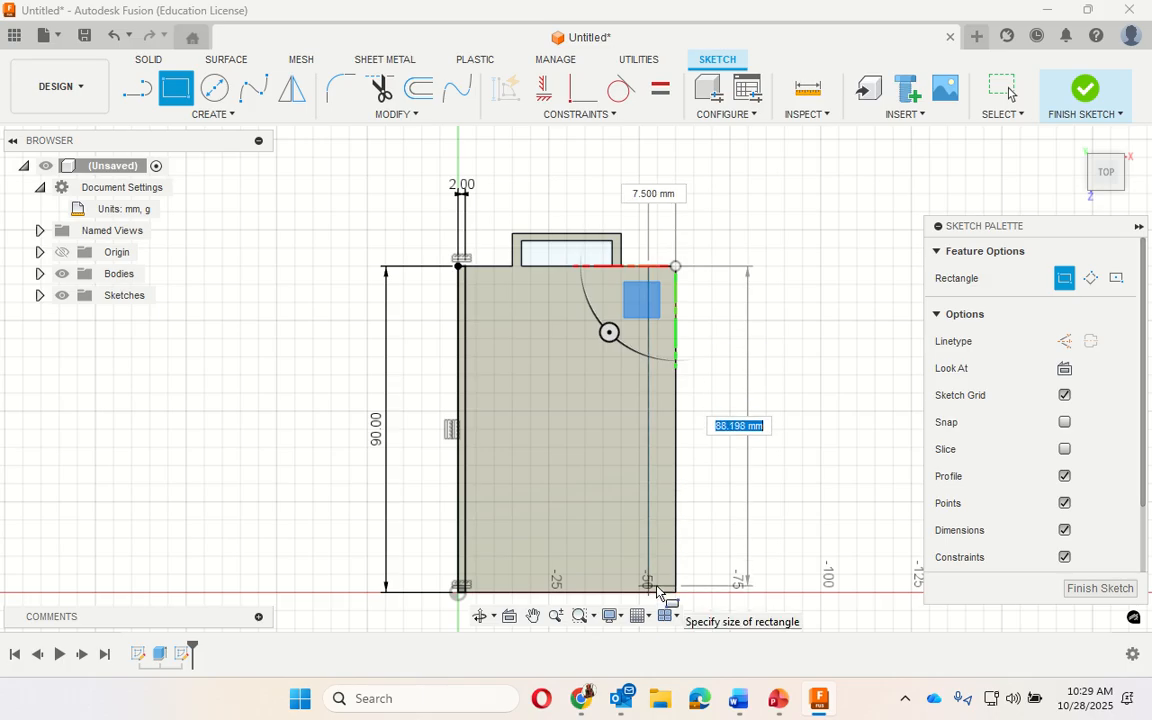
pyautogui.write('90')
pyautogui.press('Tab')
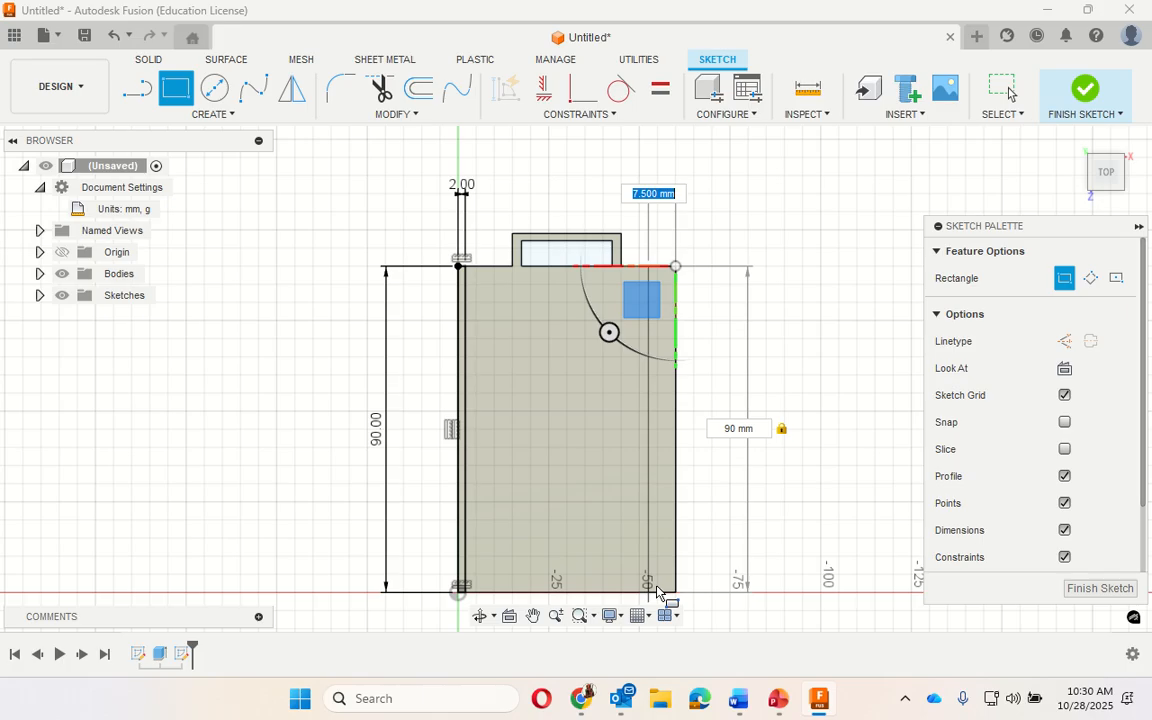
pyautogui.write('2')
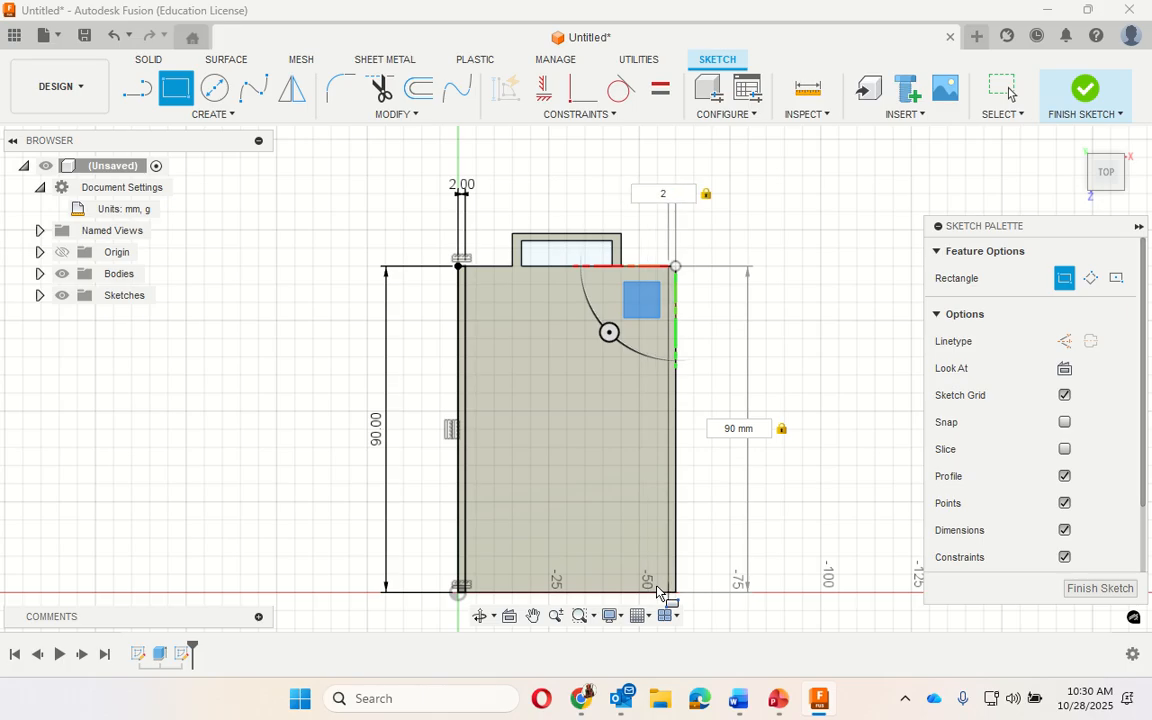
pyautogui.press('Return')
pyautogui.press('Escape')
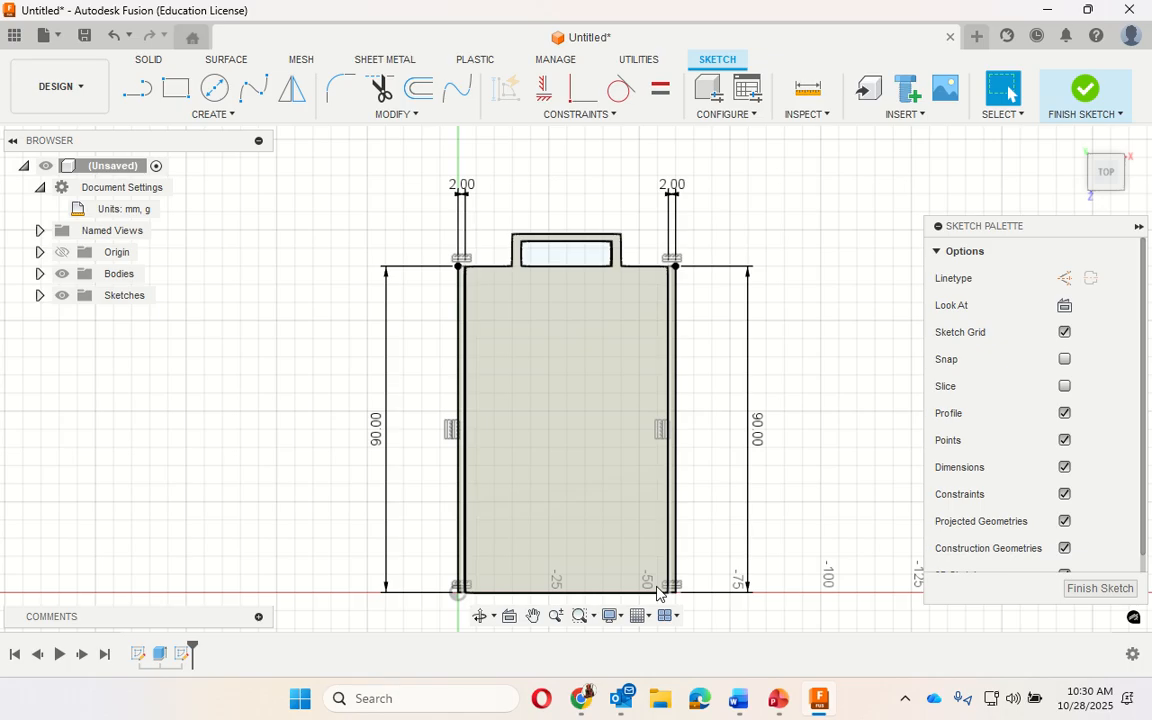
# - Draw a two-point rectangle from the plate's lower-left corner along its bottom edge, 60 mm wide and 2 mm high
pyautogui.click(172, 92)
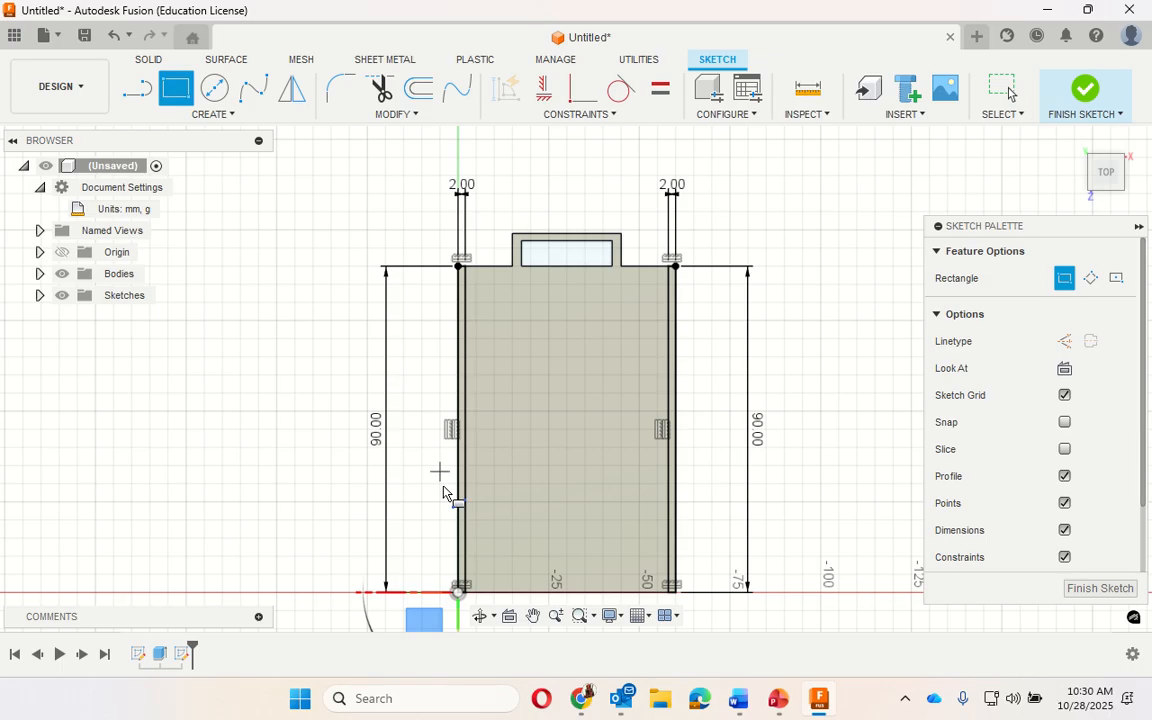
pyautogui.click(457, 596)
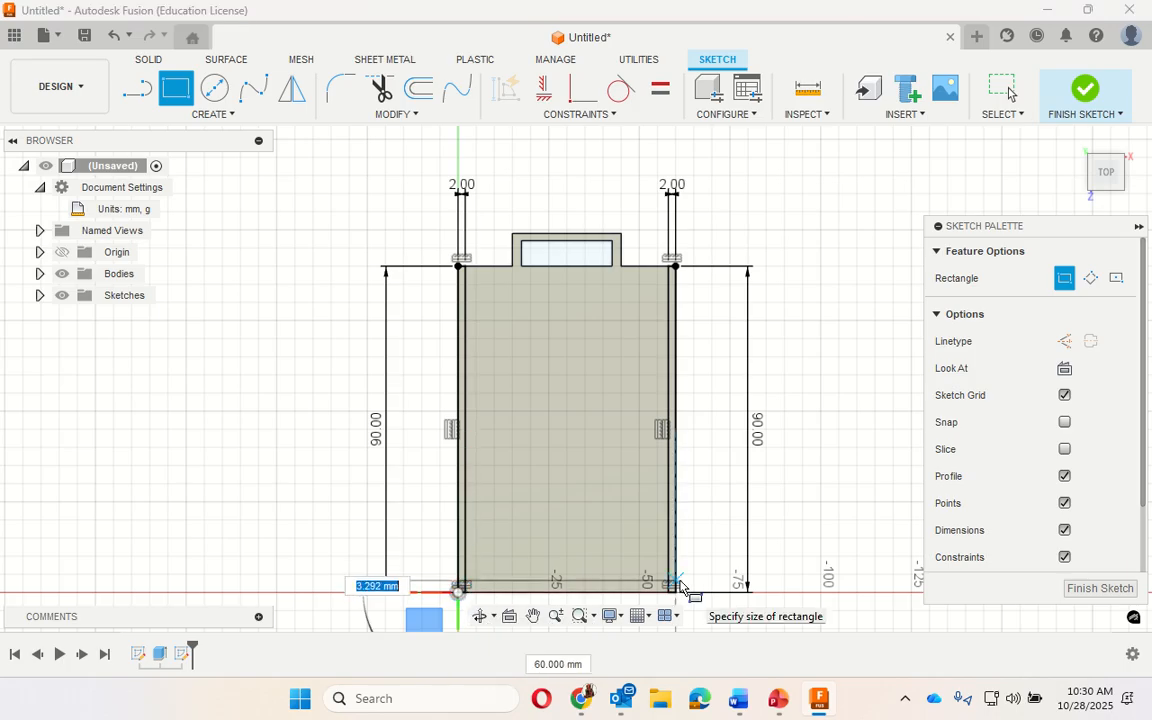
pyautogui.write('2')
pyautogui.press('Tab')
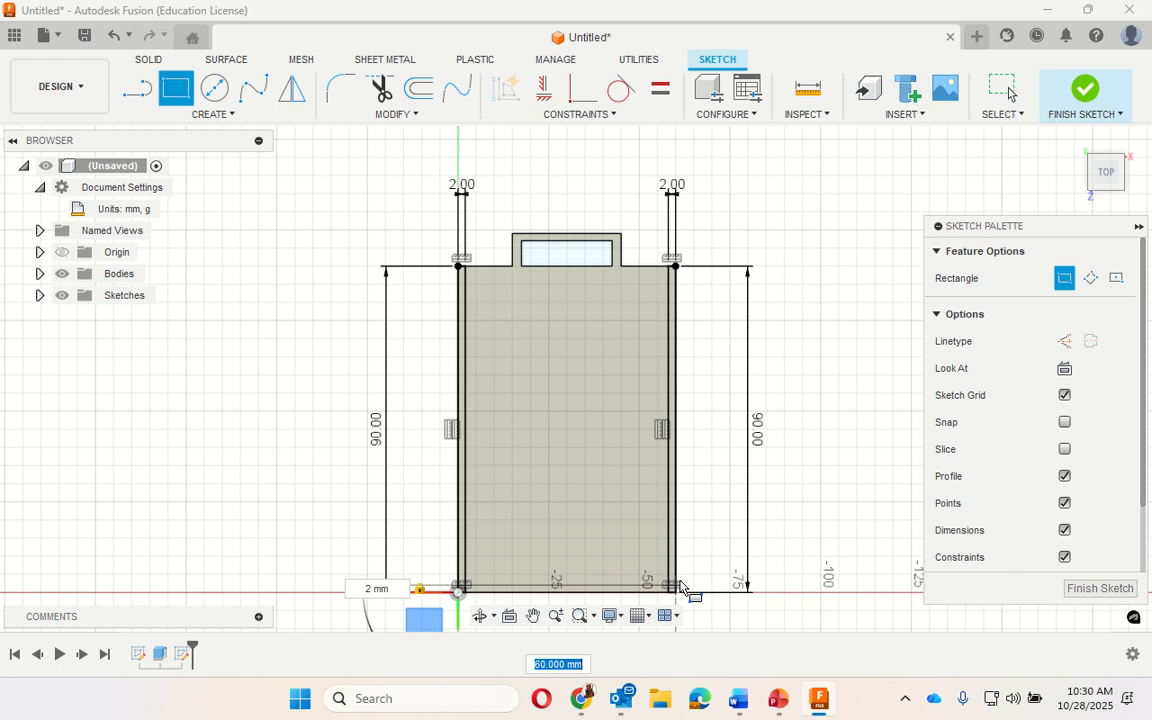
pyautogui.write('60')
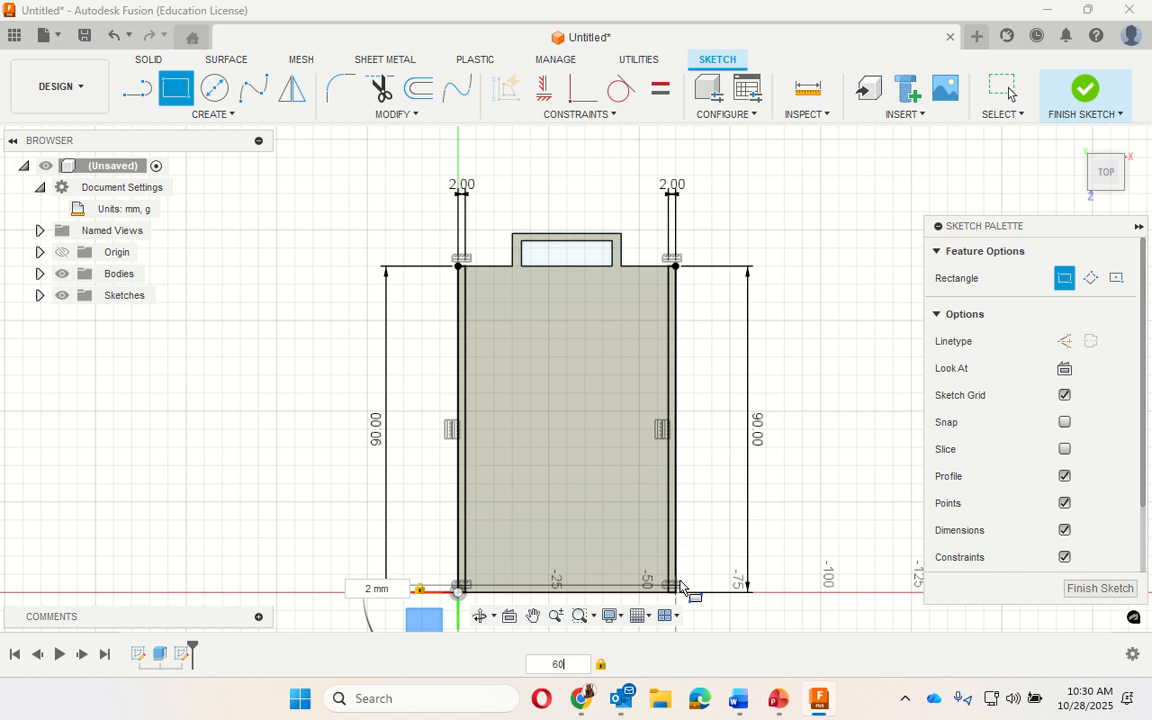
pyautogui.press('Return')
pyautogui.press('Escape')
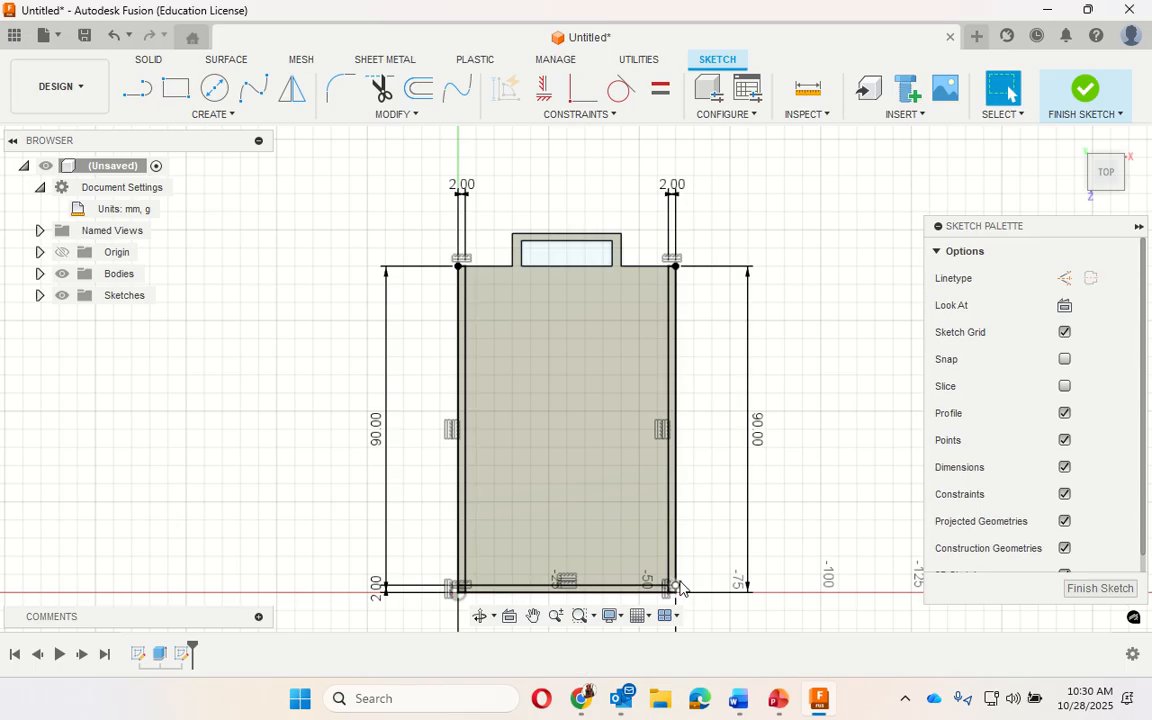
pyautogui.click(677, 470)
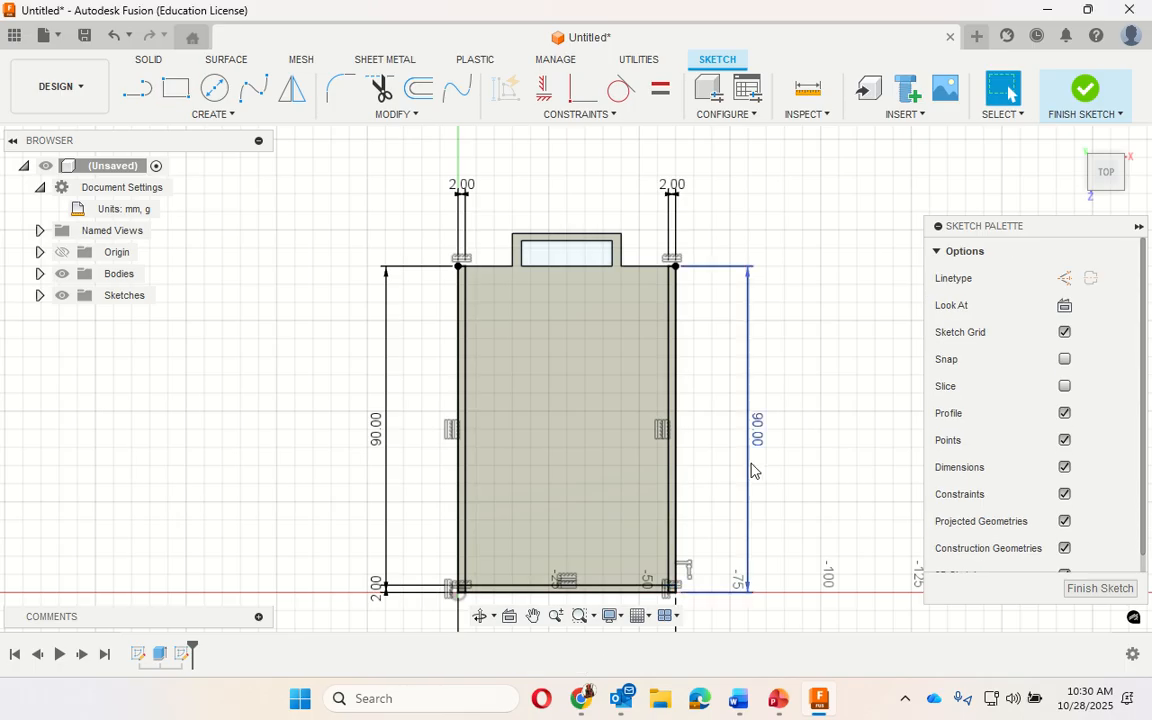
pyautogui.click(759, 537)
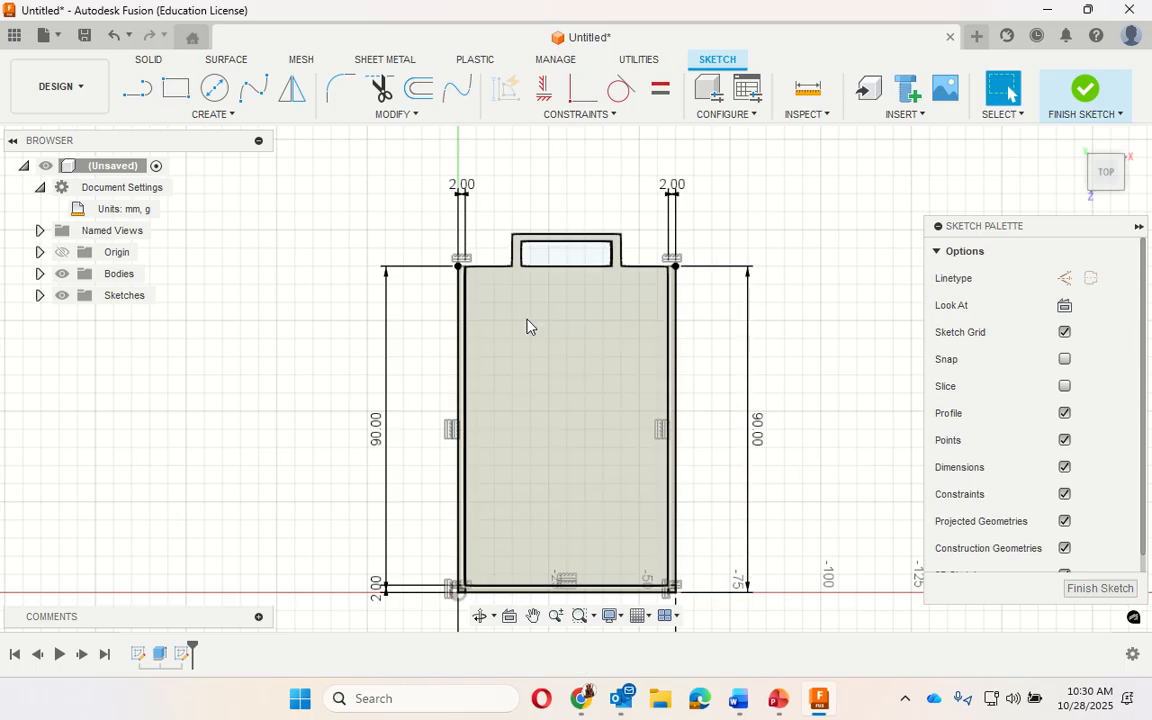
pyautogui.scroll(-3, 527, 320)
pyautogui.scroll(2, 527, 325)
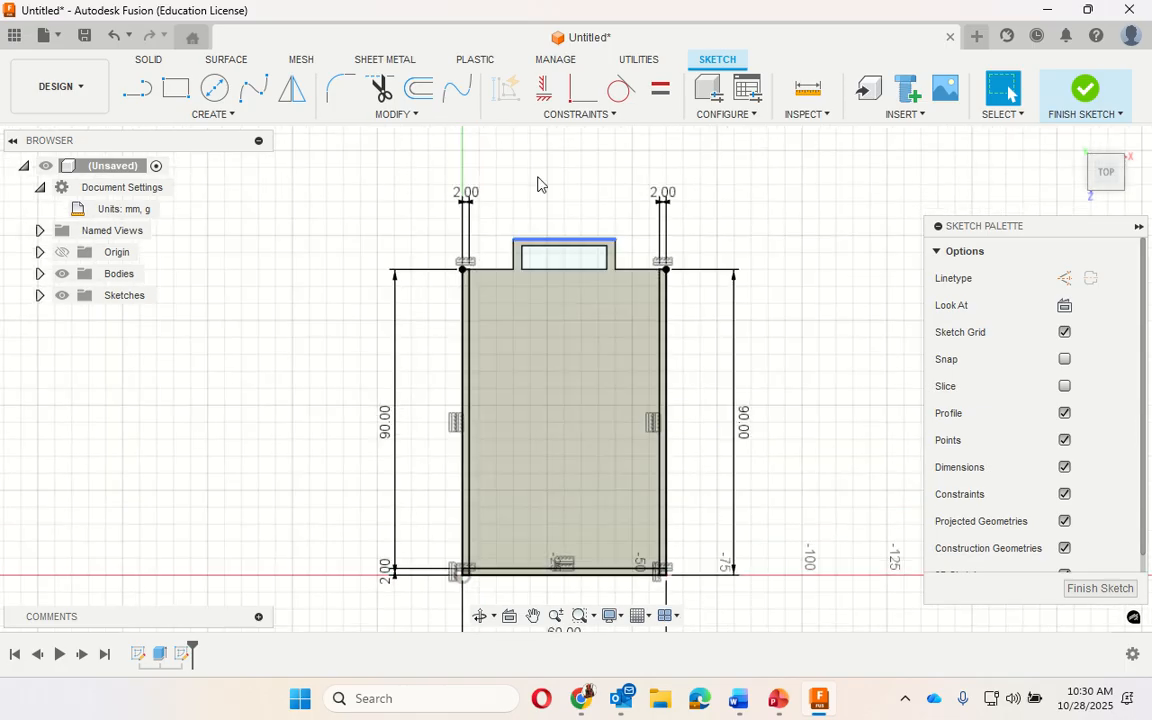
pyautogui.scroll(-2, 540, 190)
pyautogui.scroll(2, 552, 390)
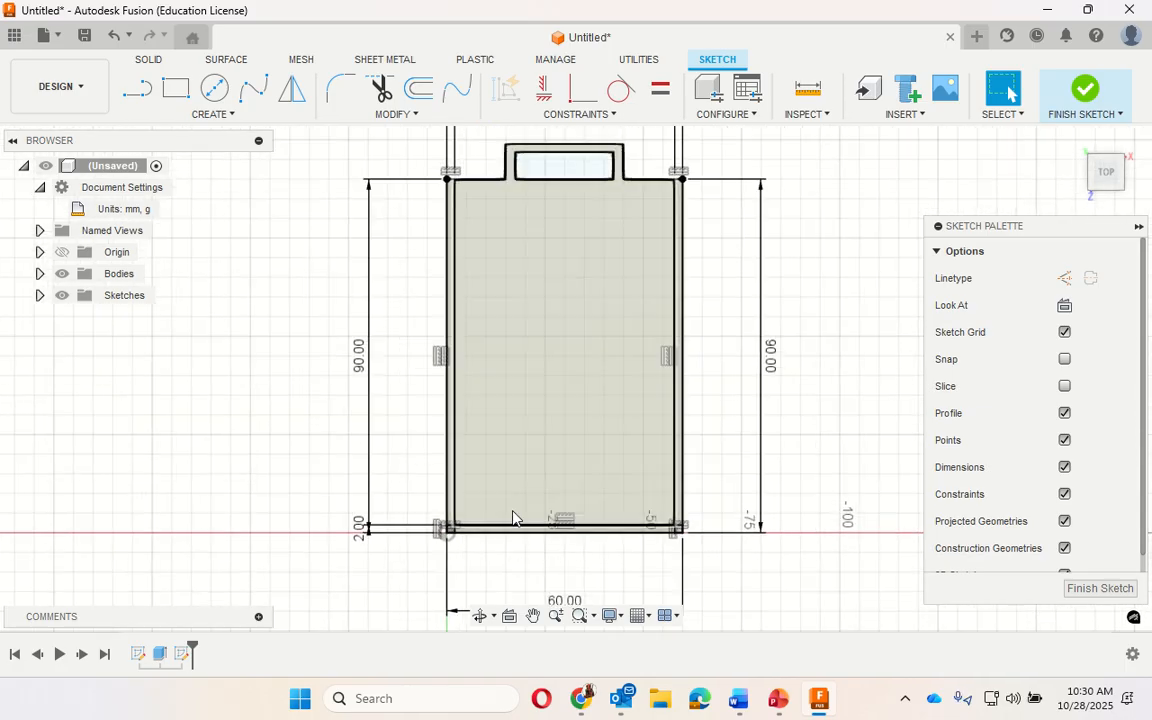
pyautogui.click(440, 237)
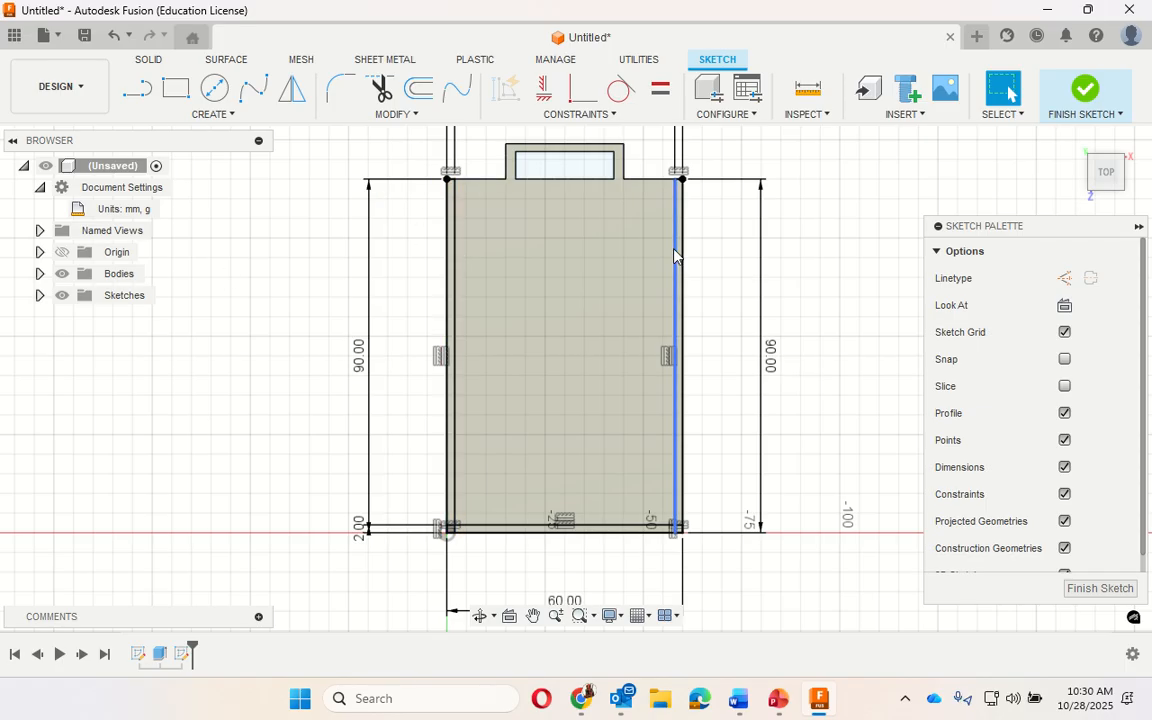
# - Finish the sketch and extrude the five strip profiles along the plate's left, bottom and right edges 2 mm, joined to the plate
pyautogui.click(1085, 95)
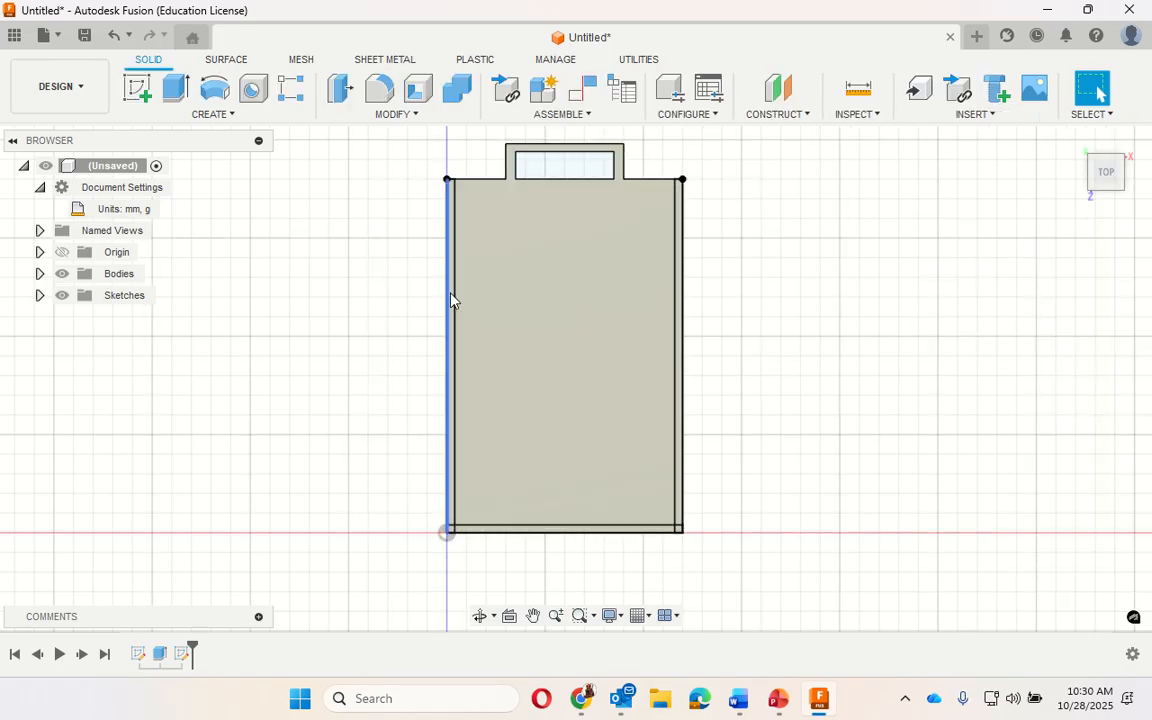
pyautogui.click(176, 90)
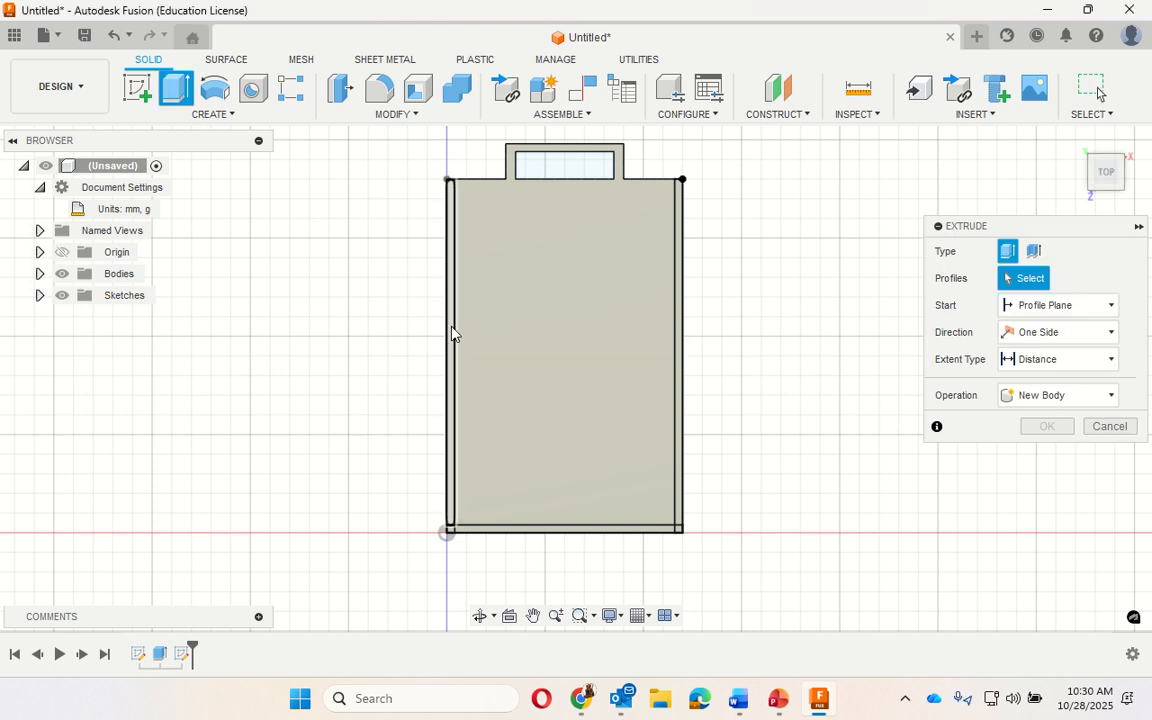
pyautogui.click(455, 334)
pyautogui.scroll(-2, 473, 571)
pyautogui.scroll(4, 473, 571)
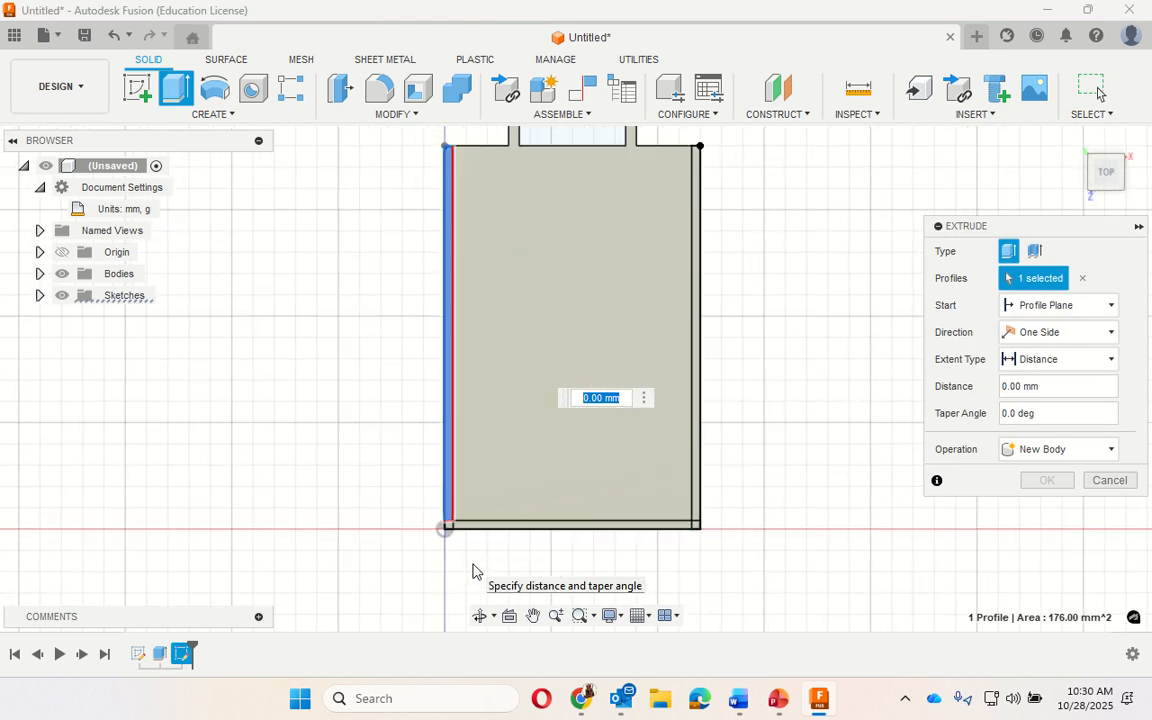
pyautogui.click(417, 474)
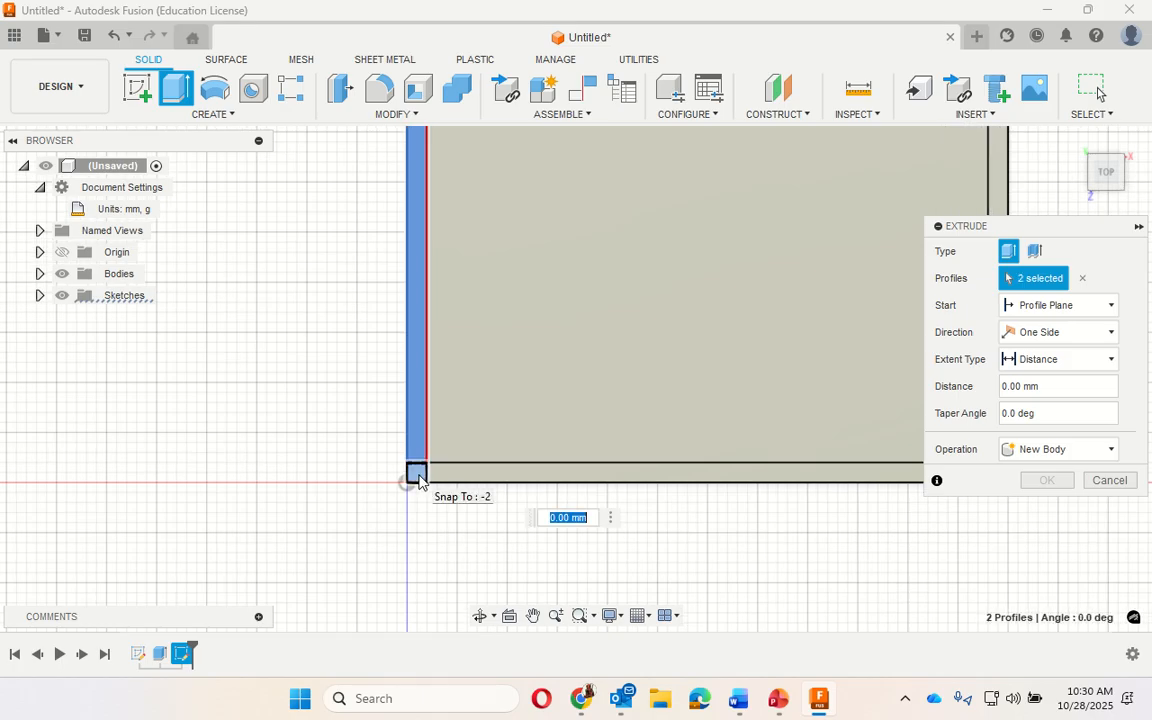
pyautogui.click(453, 475)
pyautogui.scroll(-2, 246, 468)
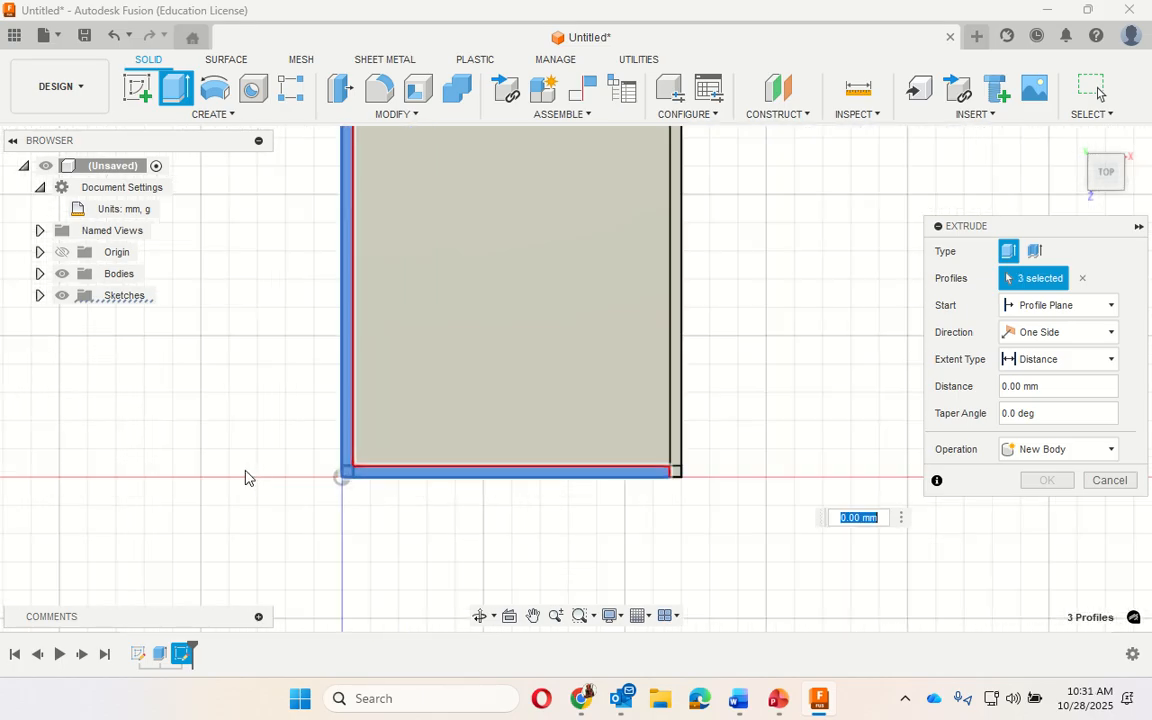
pyautogui.scroll(2, 687, 442)
pyautogui.click(670, 492)
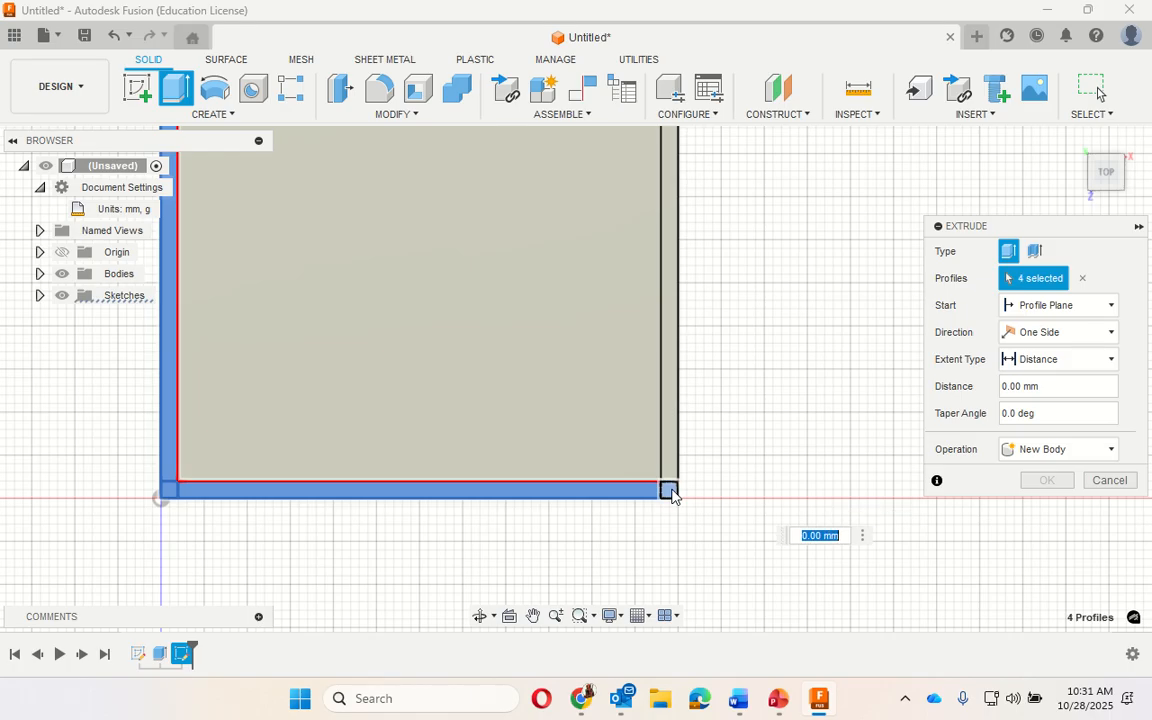
pyautogui.click(670, 465)
pyautogui.scroll(-2, 704, 532)
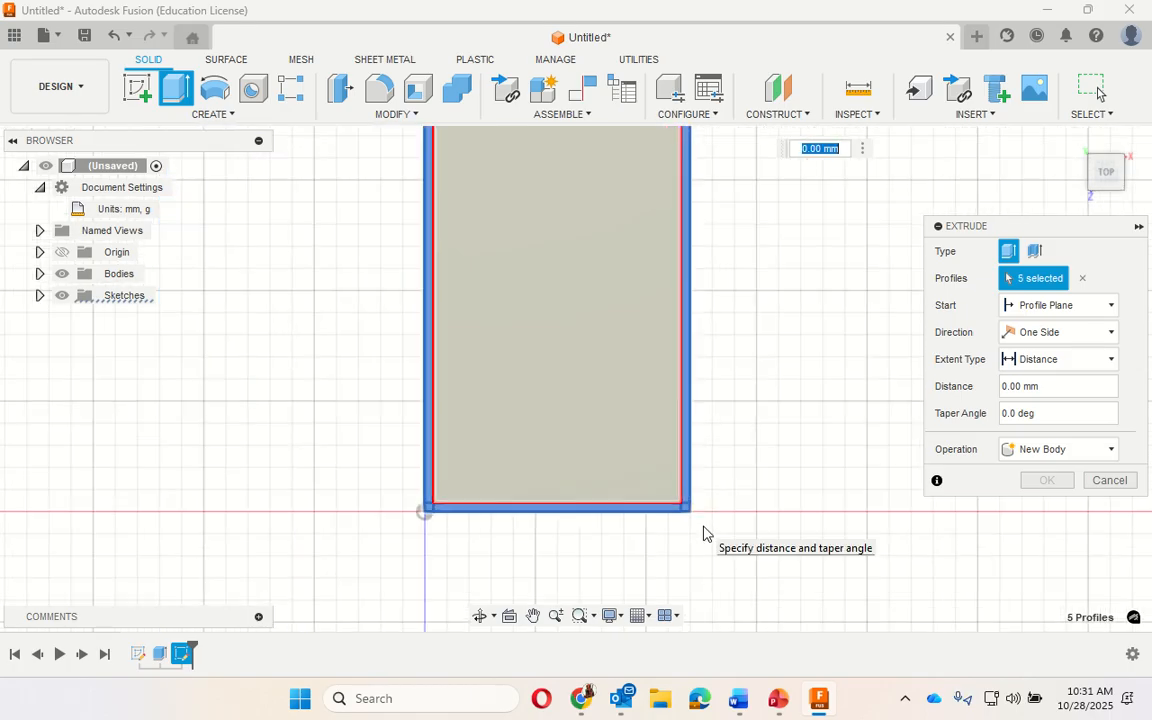
pyautogui.scroll(-2, 733, 506)
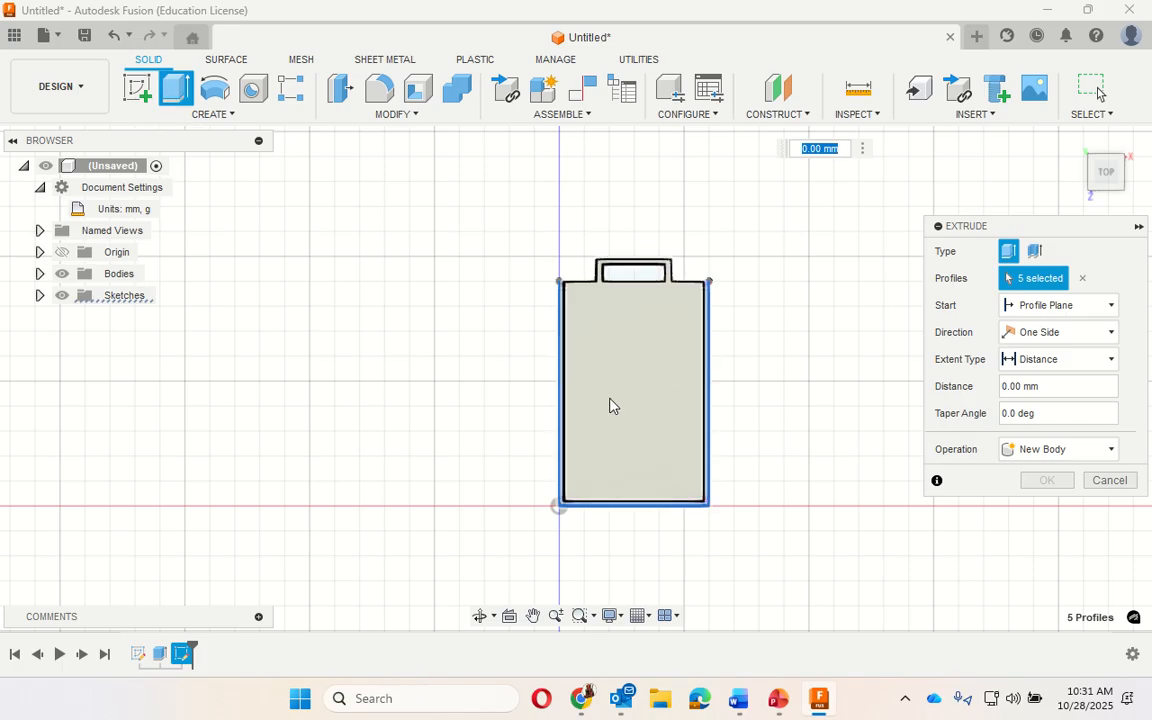
pyautogui.click(1059, 387)
pyautogui.moveTo(1059, 387); pyautogui.dragTo(983, 393)
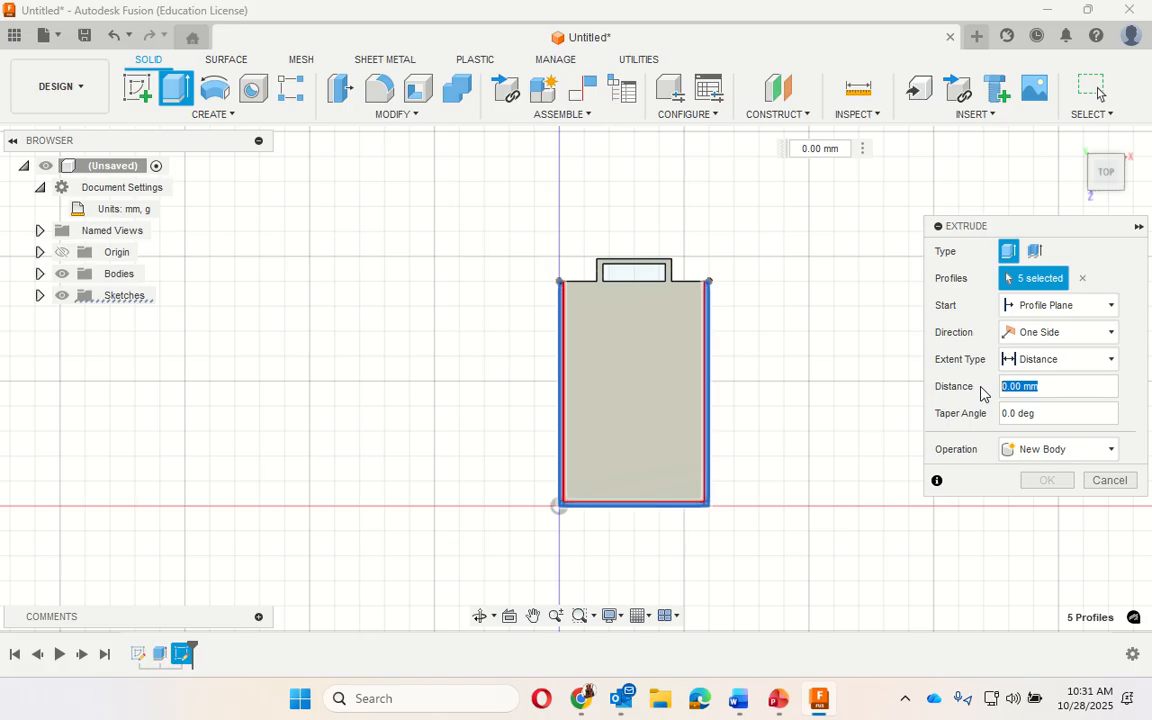
pyautogui.write('2')
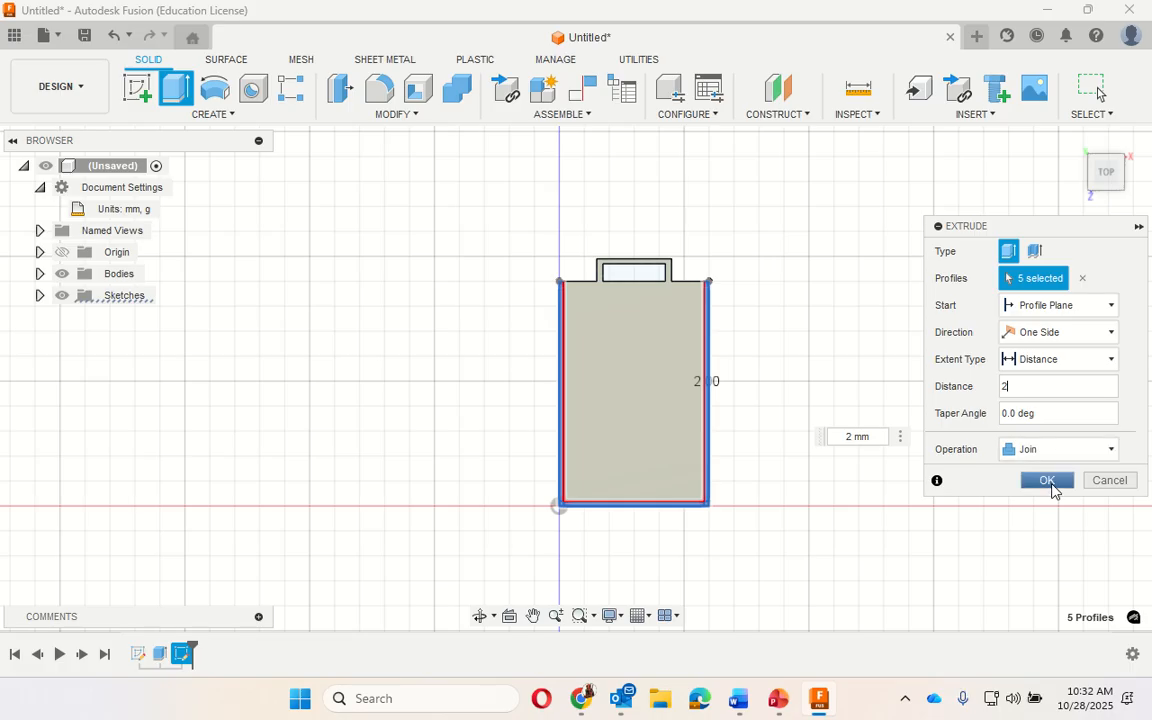
pyautogui.click(1049, 480)
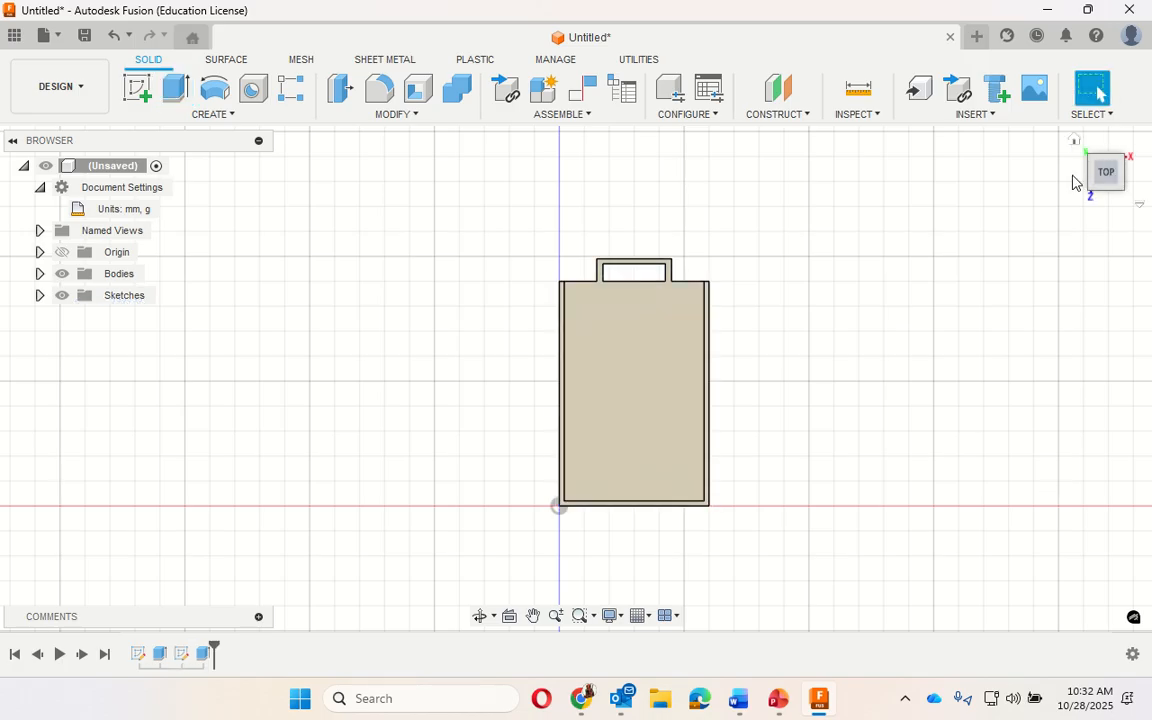
# - Start a new sketch on the top face of the raised border around the plate
pyautogui.click(1075, 142)
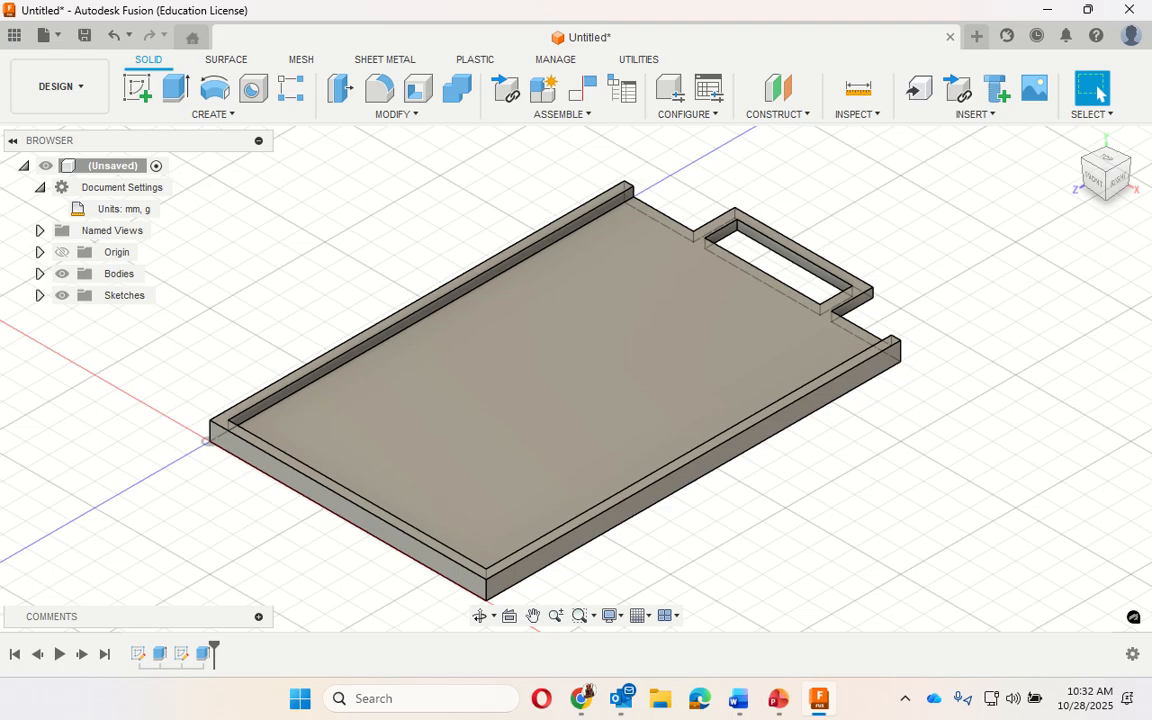
pyautogui.keyDown('shift'); pyautogui.moveTo(518, 341); pyautogui.dragTo(530, 279, button='middle'); pyautogui.keyUp('shift')
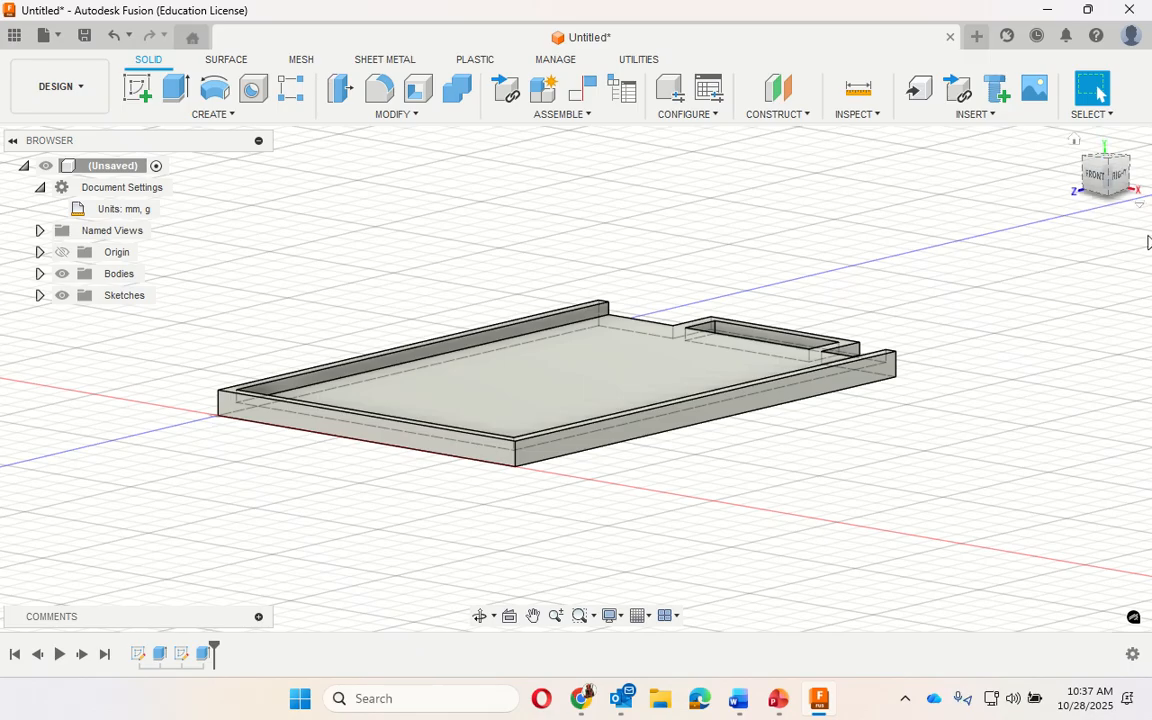
pyautogui.click(1076, 140)
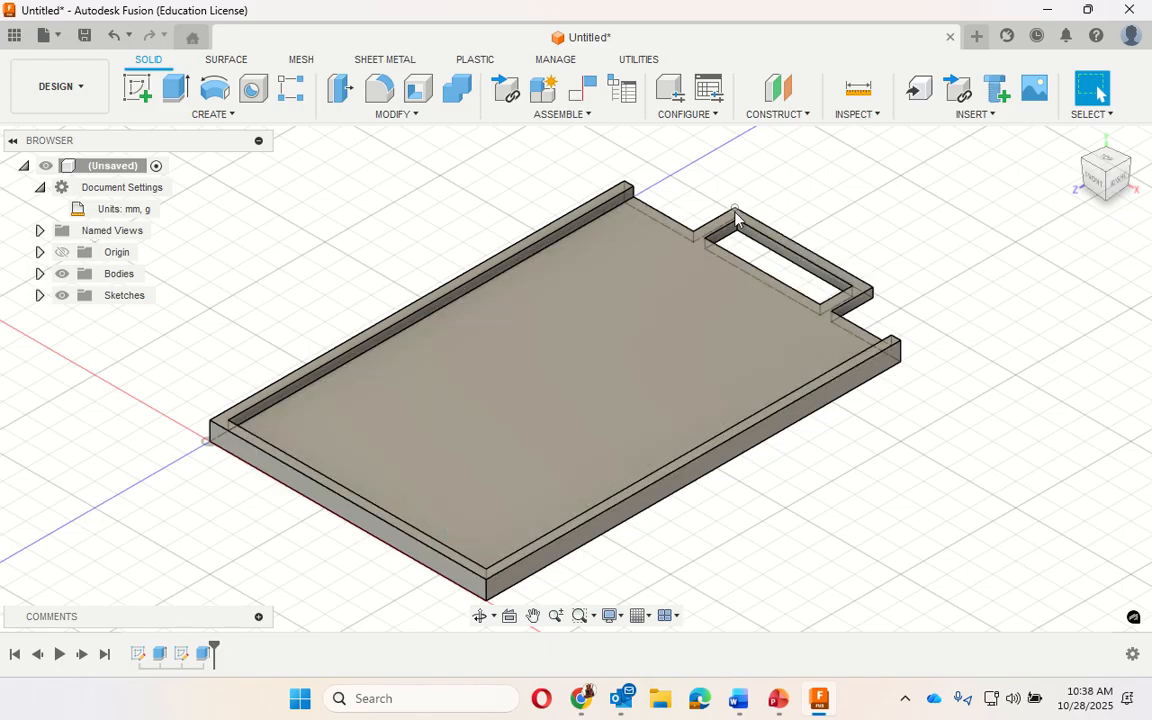
pyautogui.click(175, 98)
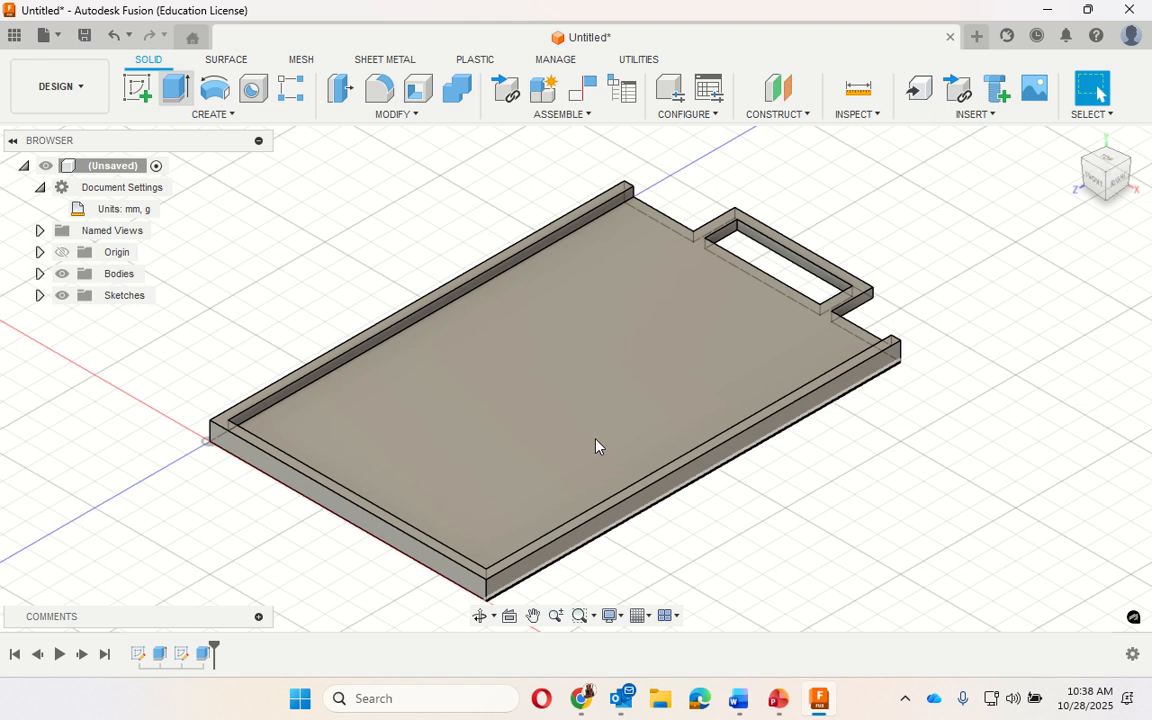
pyautogui.click(137, 89)
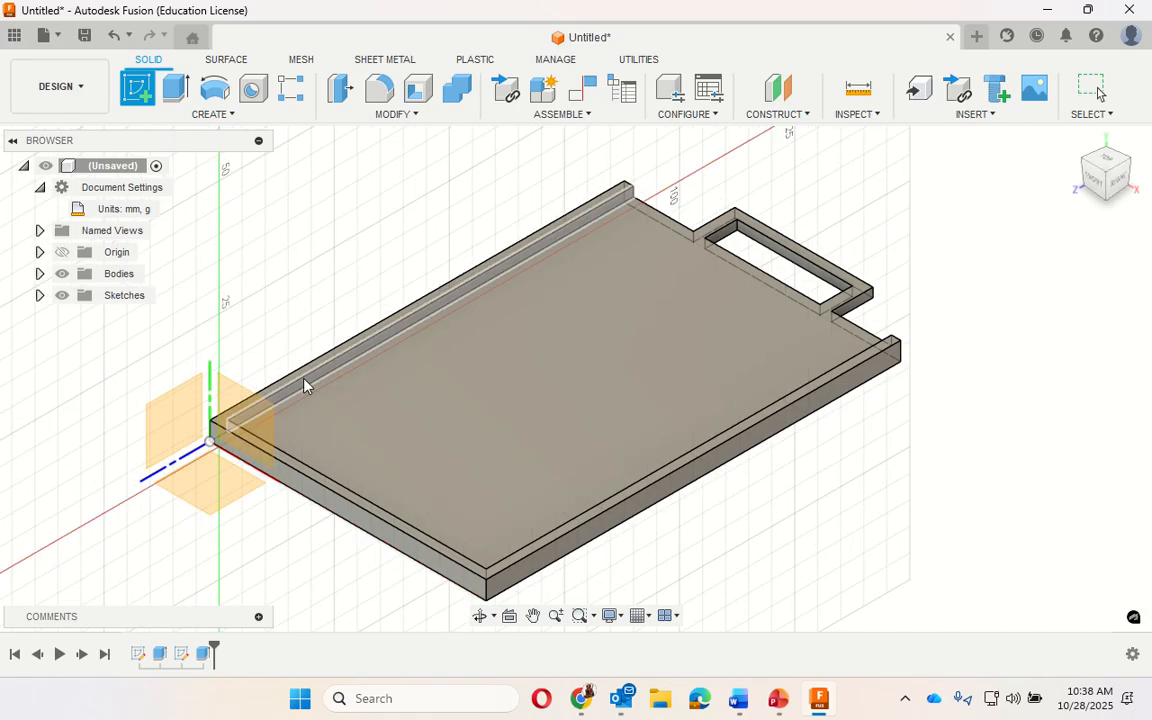
pyautogui.scroll(4, 282, 395)
pyautogui.scroll(4, 282, 397)
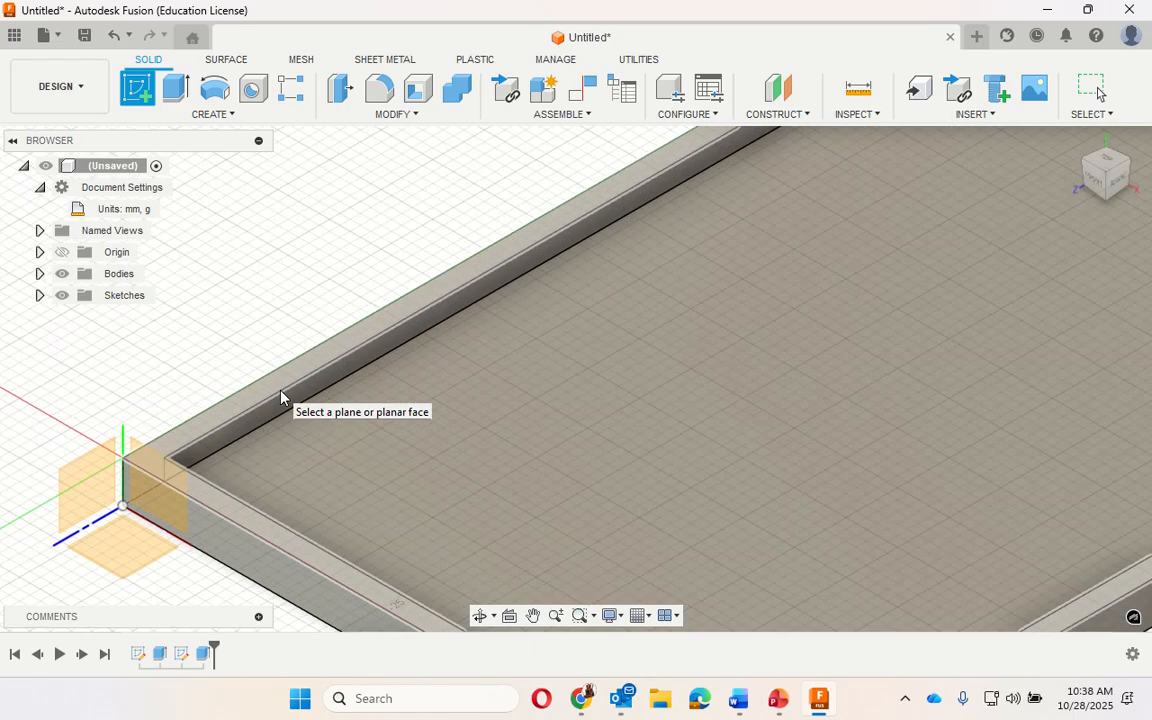
pyautogui.click(166, 453)
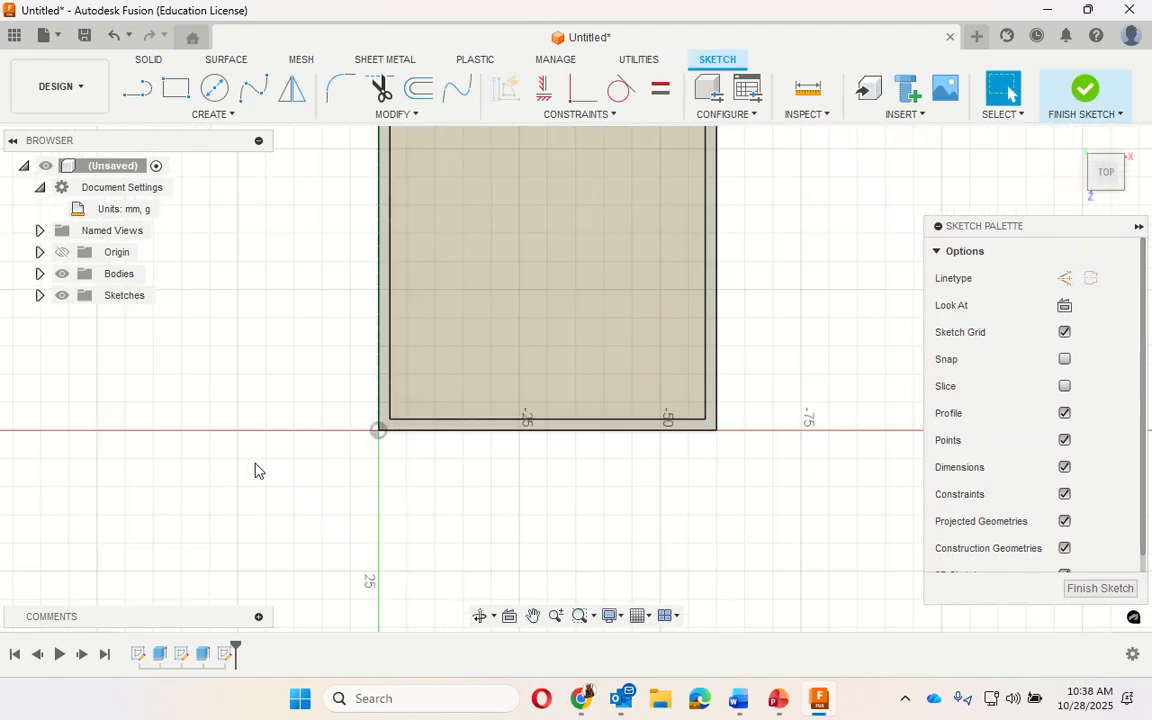
pyautogui.scroll(-1, 255, 470)
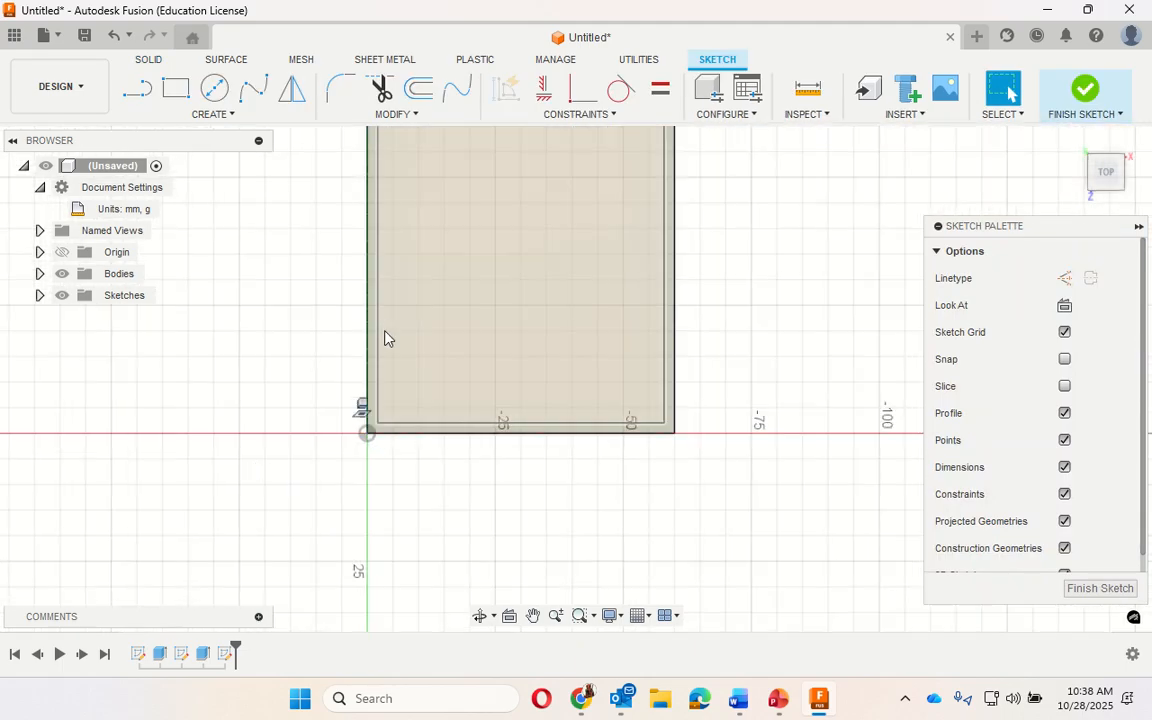
pyautogui.scroll(-2, 370, 430)
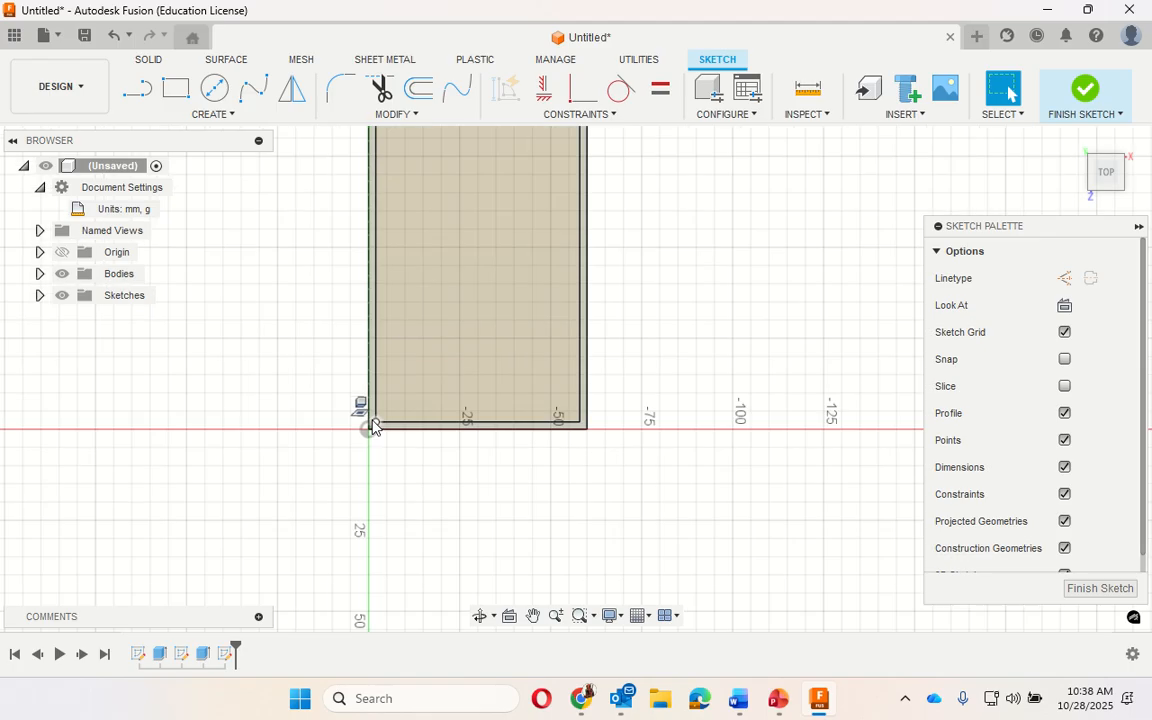
# - Draw a two-point rectangle over the whole plate, from its lower-left corner to its upper-right corner, 60 mm wide and 90 mm high
pyautogui.scroll(1, 372, 427)
pyautogui.scroll(-2, 372, 427)
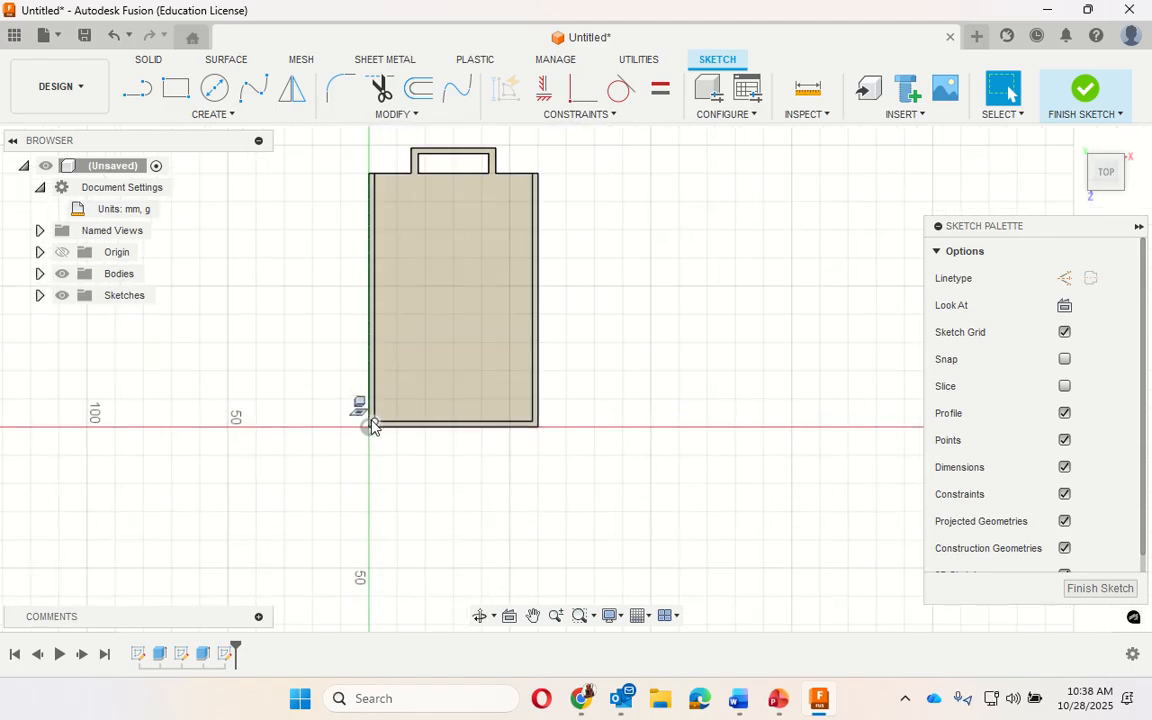
pyautogui.click(172, 92)
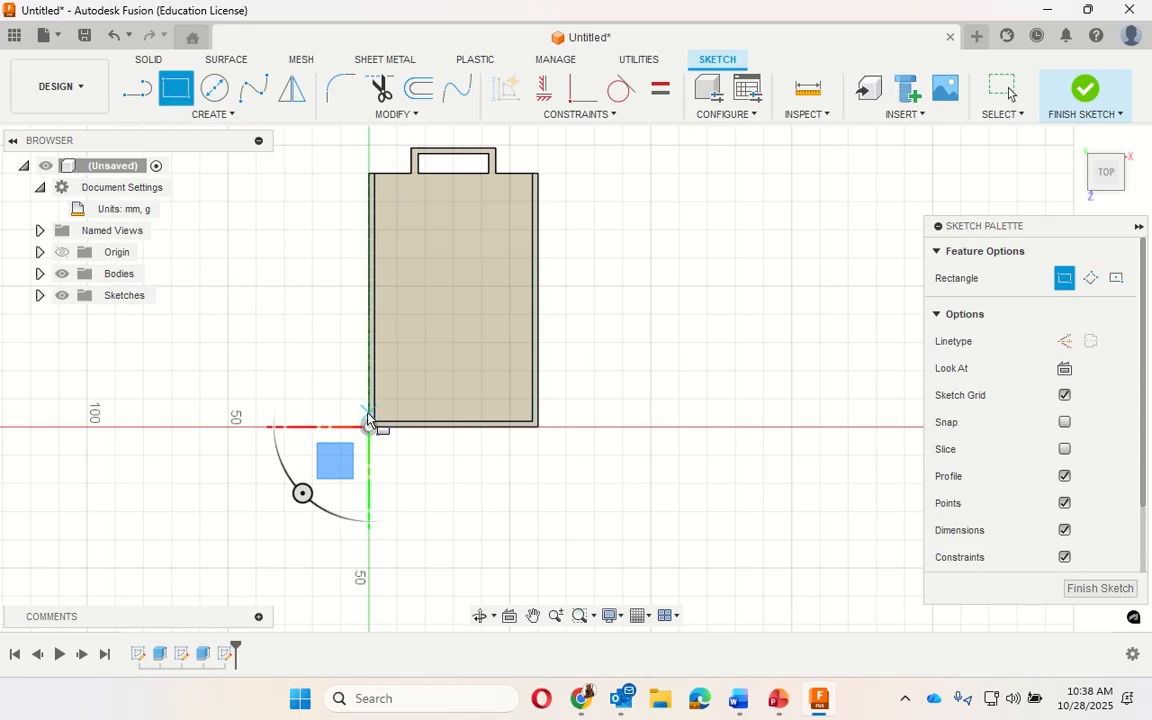
pyautogui.scroll(-1, 370, 428)
pyautogui.scroll(2, 375, 432)
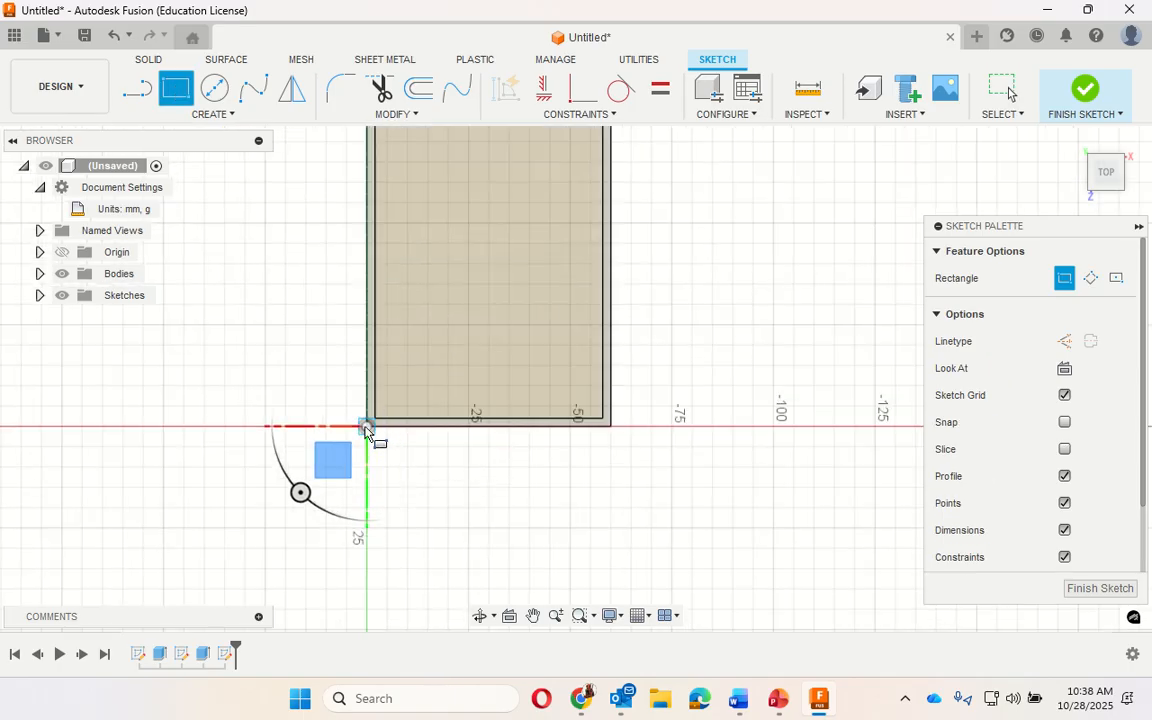
pyautogui.scroll(-6, 545, 255)
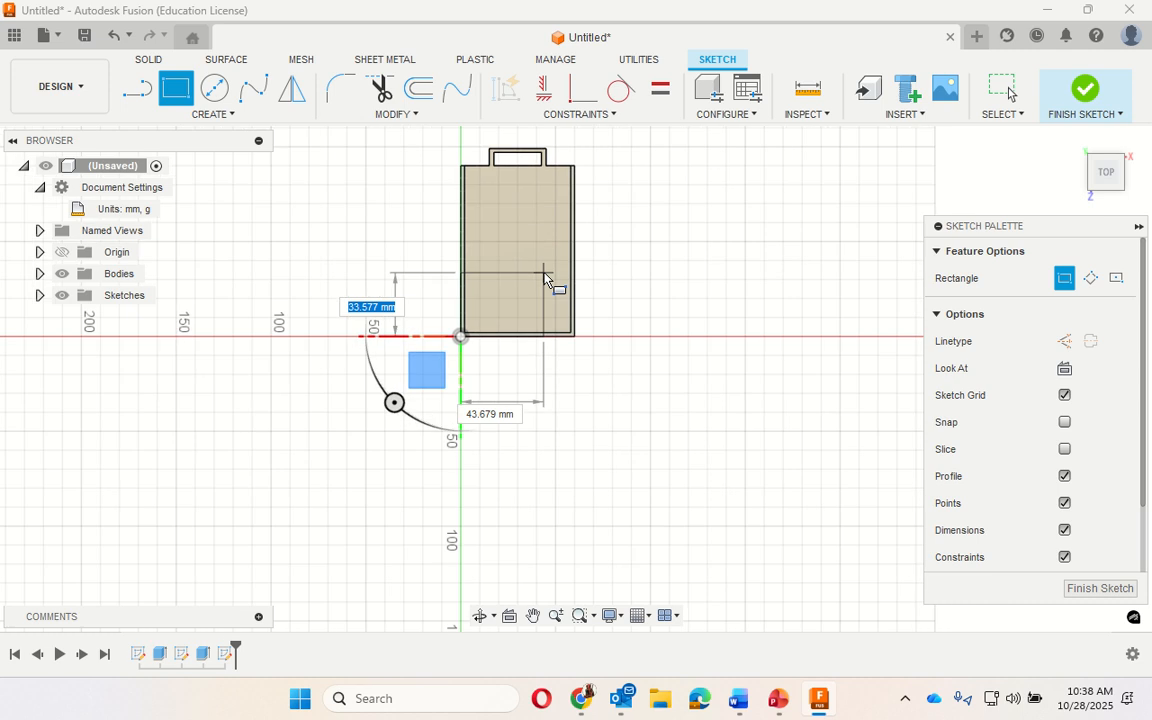
pyautogui.scroll(3, 558, 202)
pyautogui.scroll(3, 562, 205)
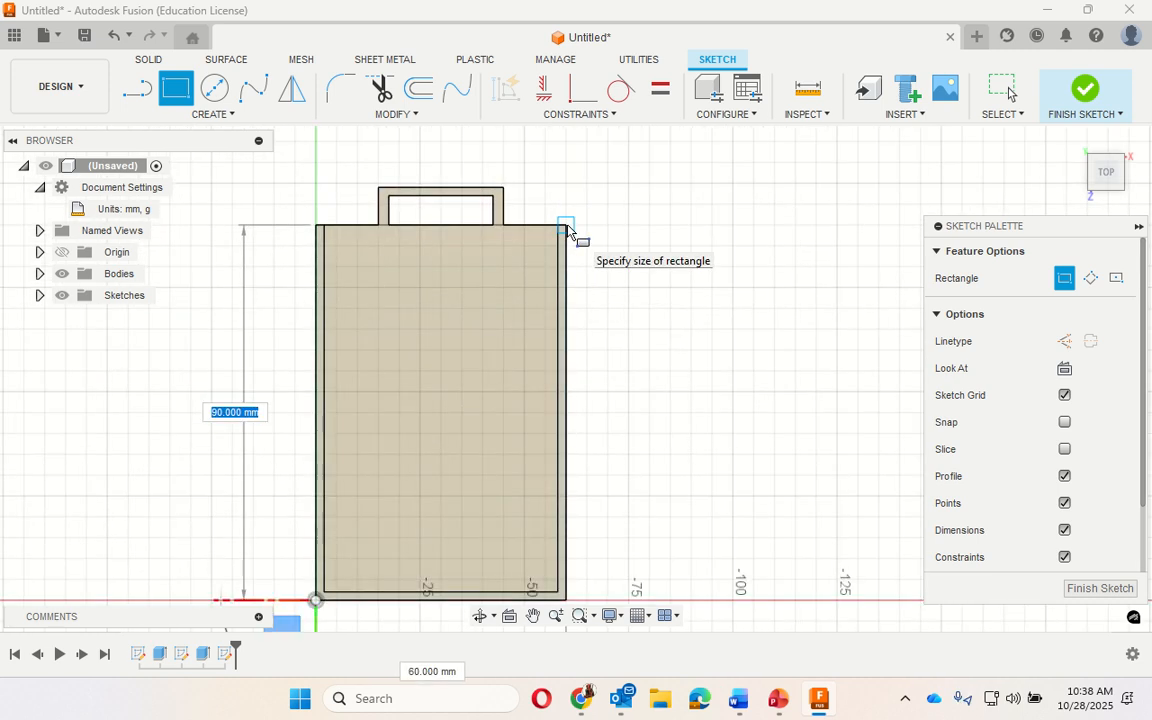
pyautogui.click(566, 228)
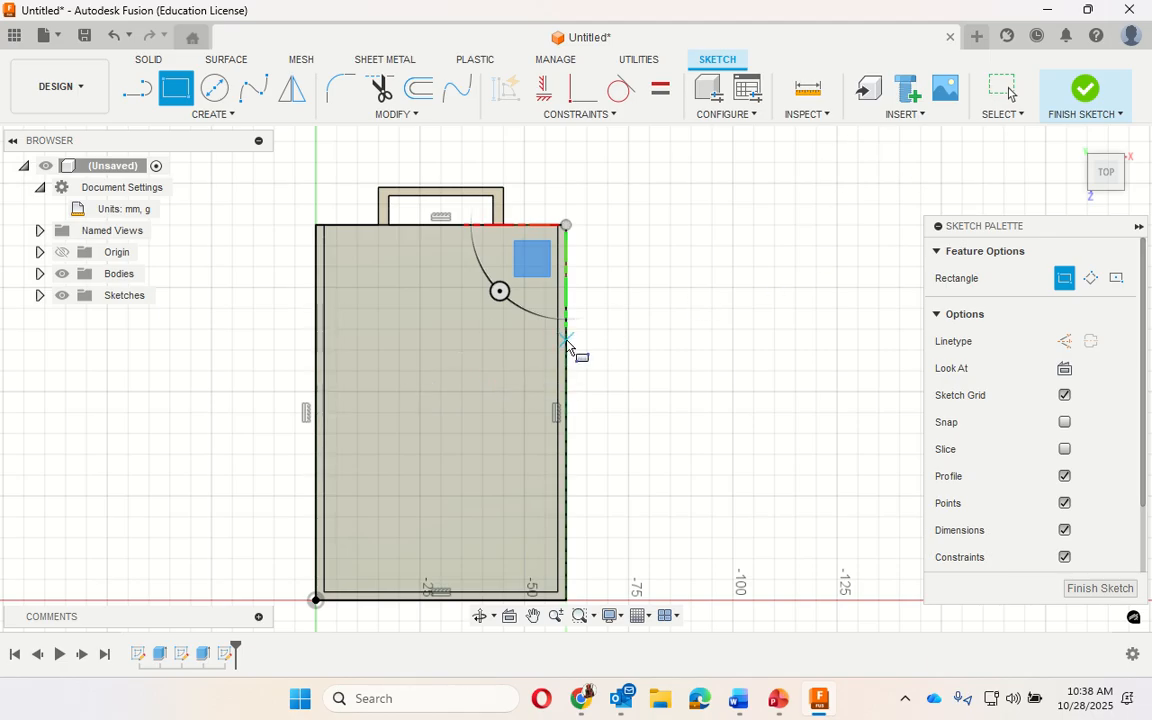
# - Finish the sketch and extrude both profiles, the inner area and the border strip, 2 mm upward, joined to the plate
pyautogui.click(1088, 90)
pyautogui.scroll(-3, 685, 250)
pyautogui.scroll(4, 675, 248)
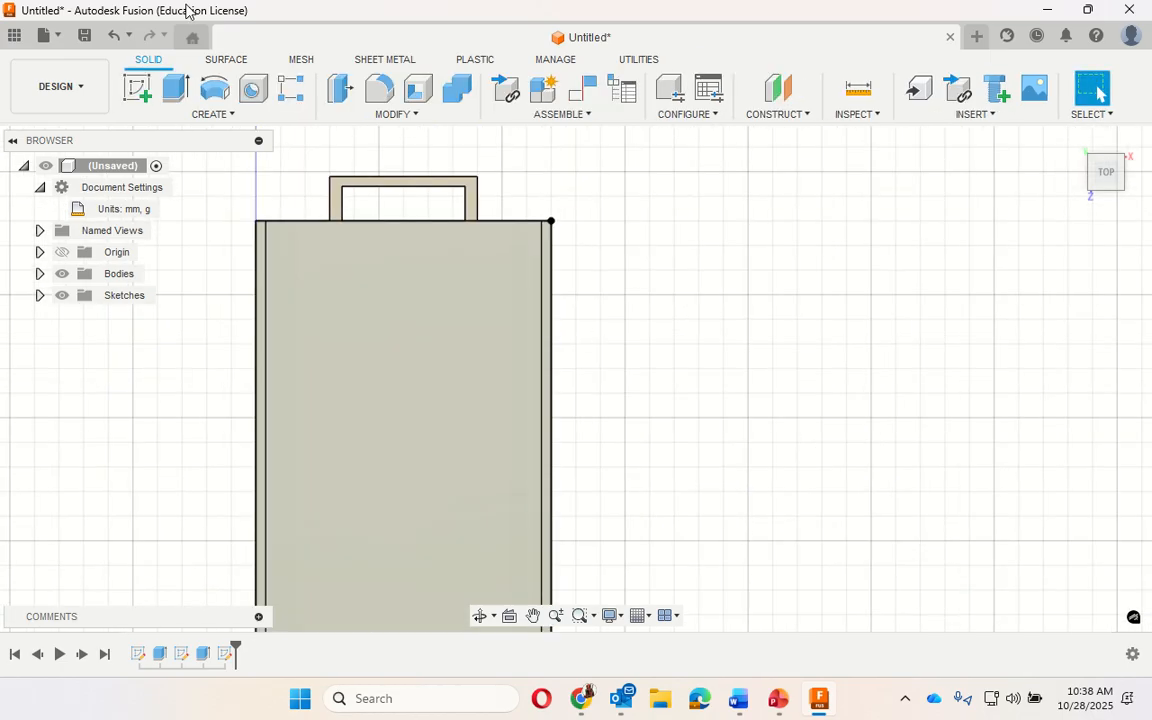
pyautogui.click(172, 92)
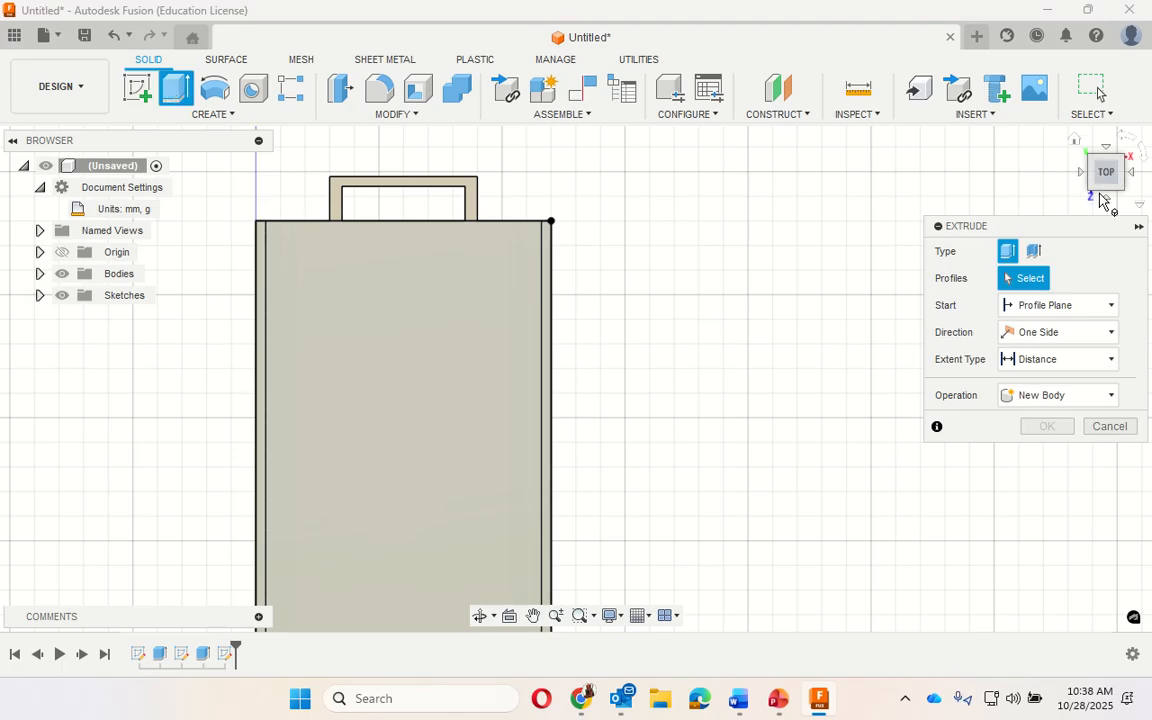
pyautogui.click(1074, 145)
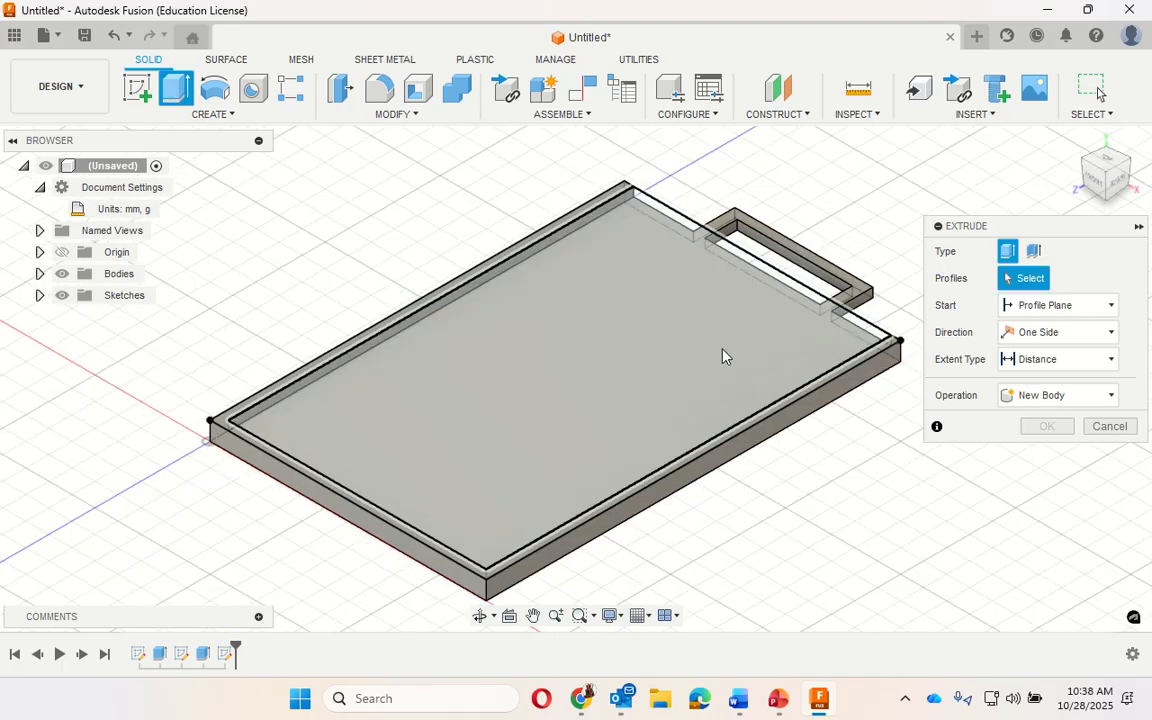
pyautogui.click(870, 338)
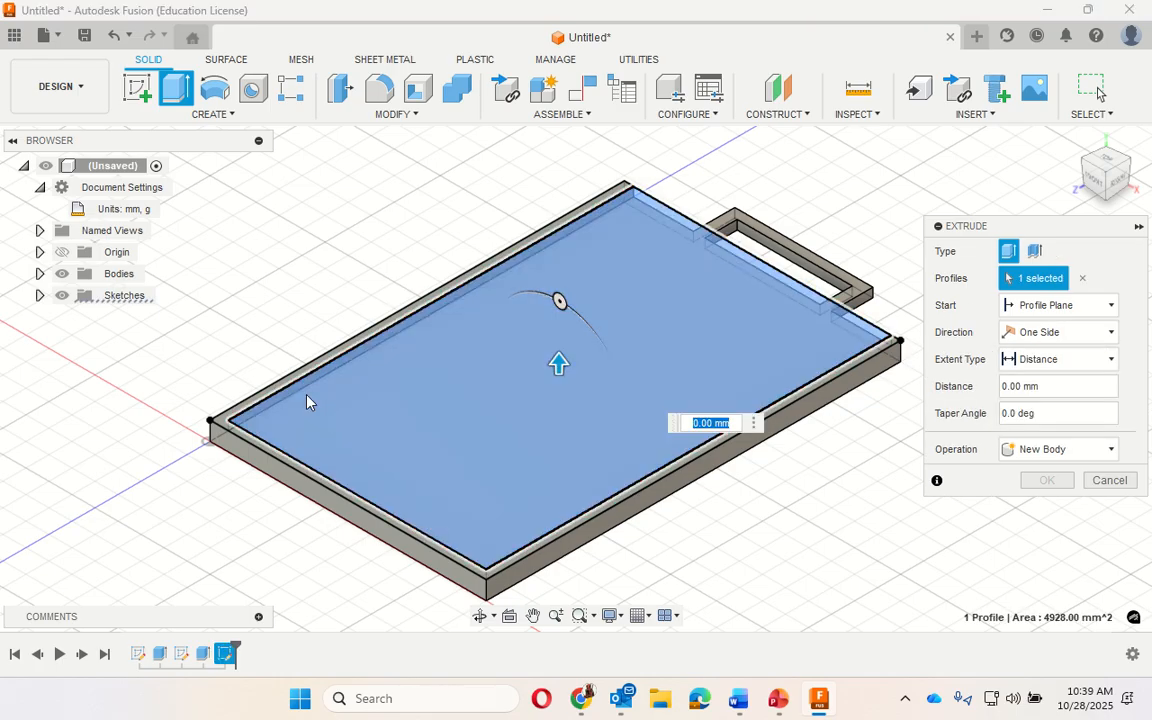
pyautogui.click(226, 425)
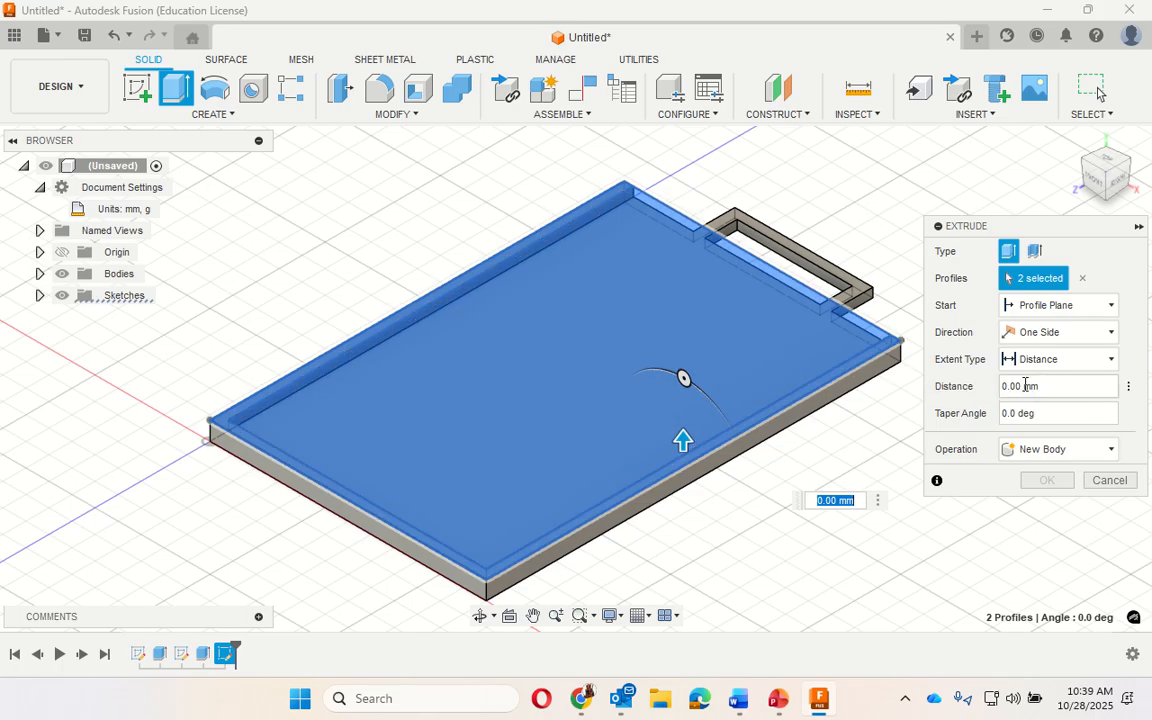
pyautogui.moveTo(1042, 386); pyautogui.dragTo(945, 390)
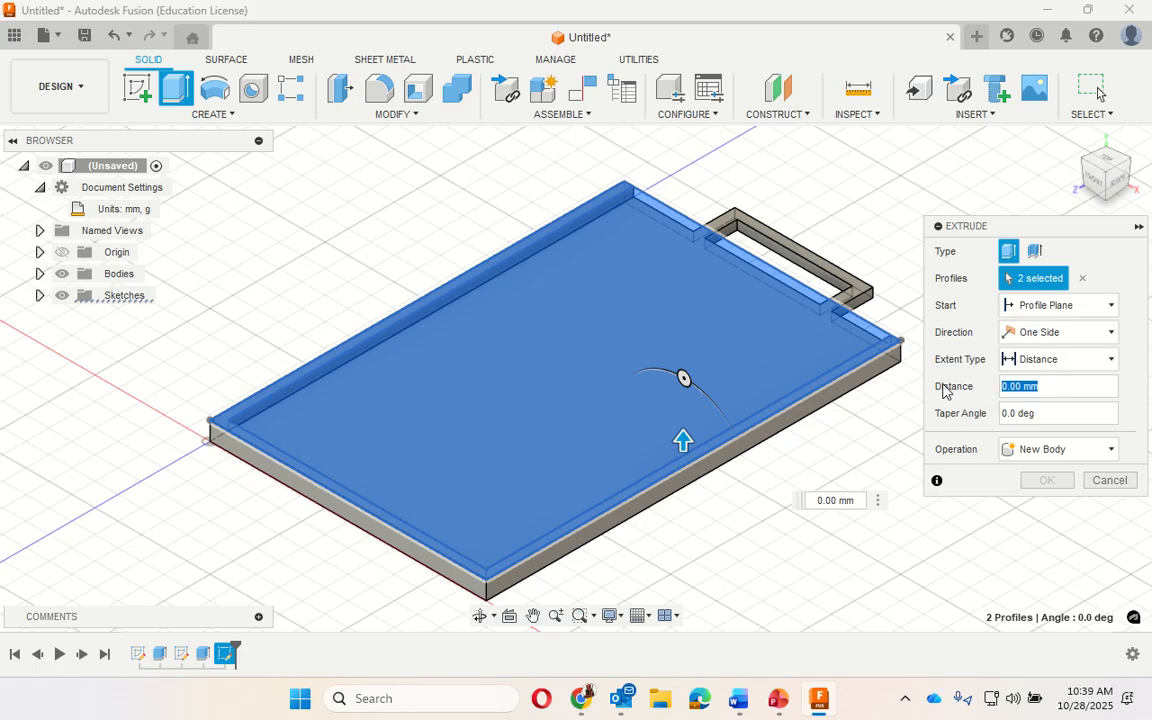
pyautogui.write('2')
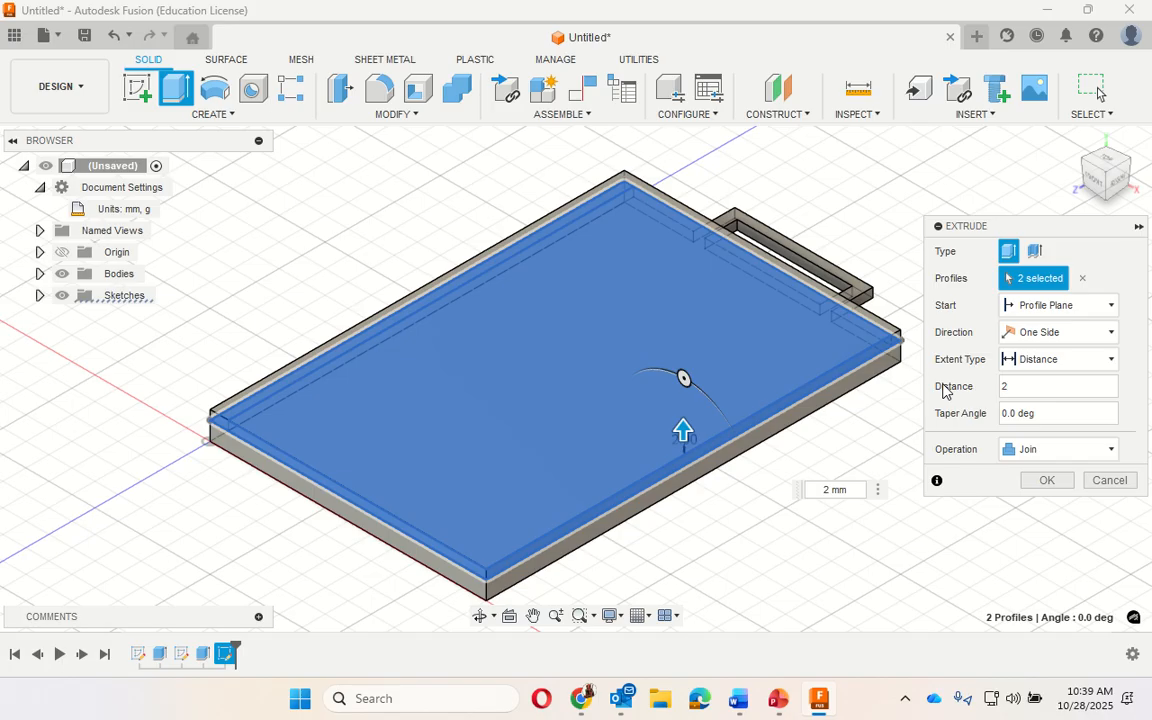
pyautogui.click(1036, 482)
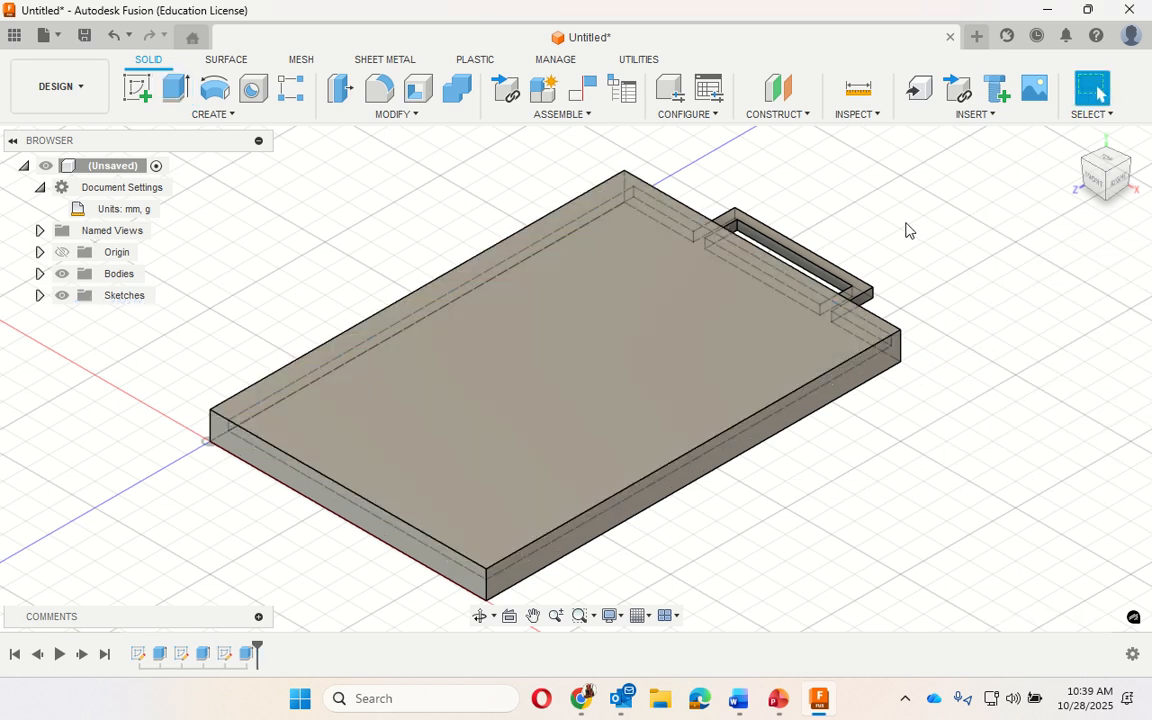
# - Start a new sketch on the top face of the 2 mm cover layer
pyautogui.click(1124, 168)
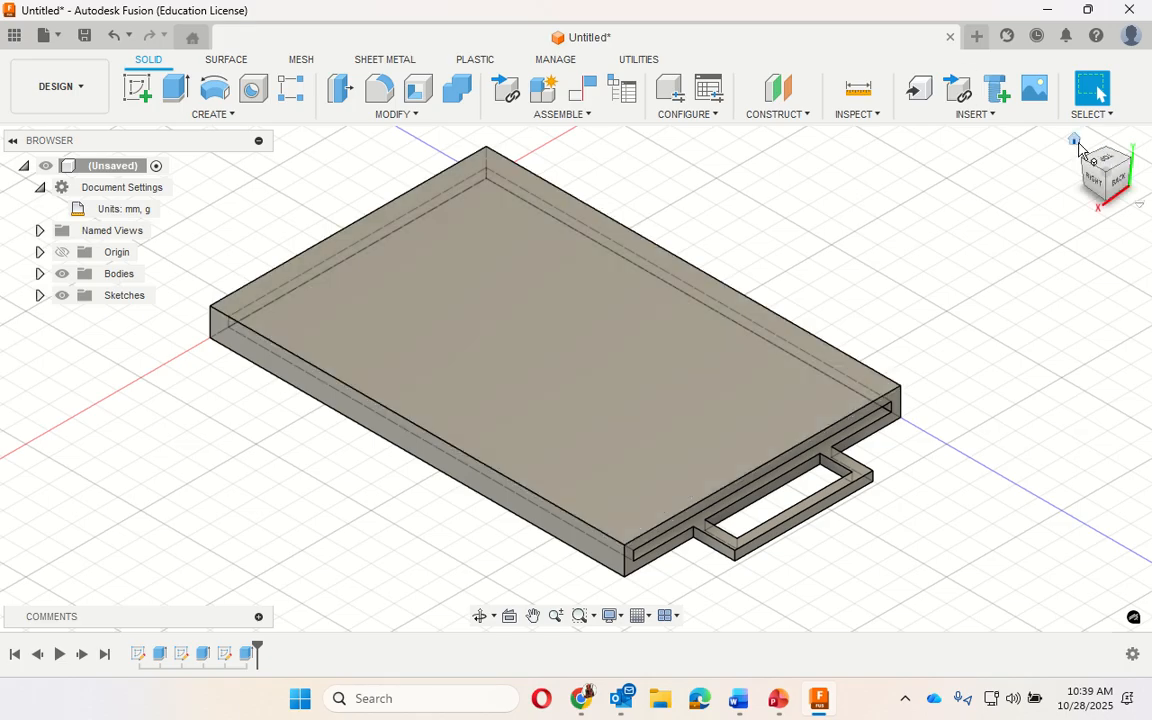
pyautogui.click(1076, 142)
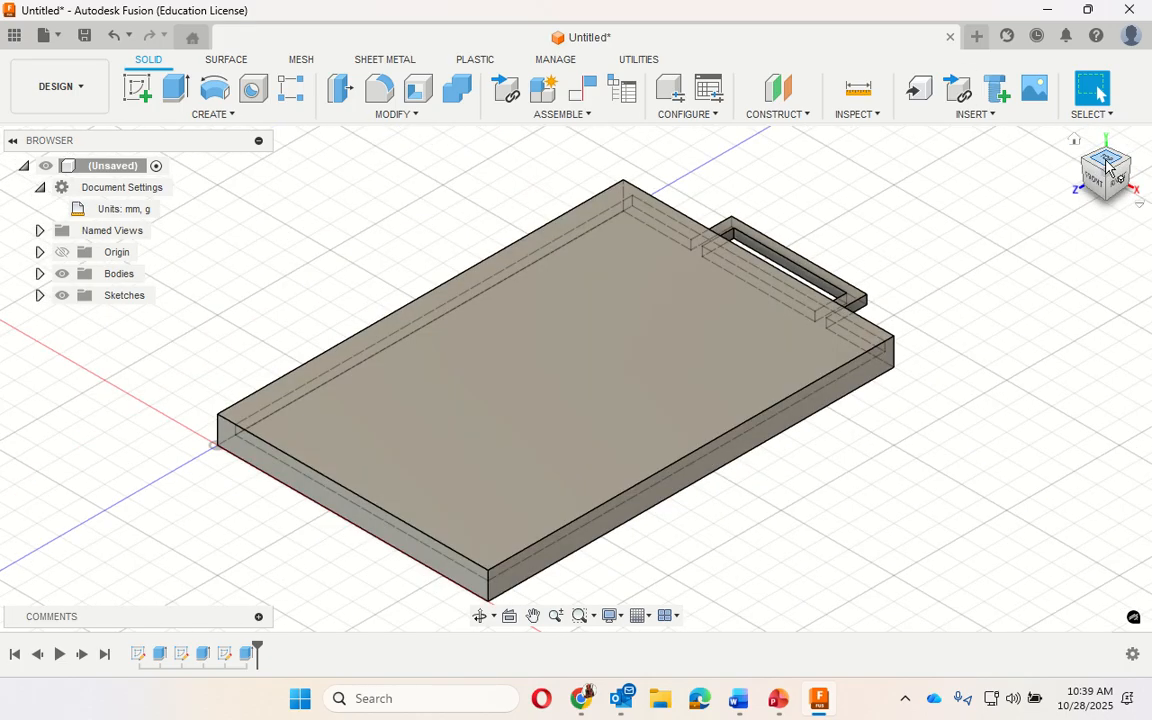
pyautogui.click(1107, 165)
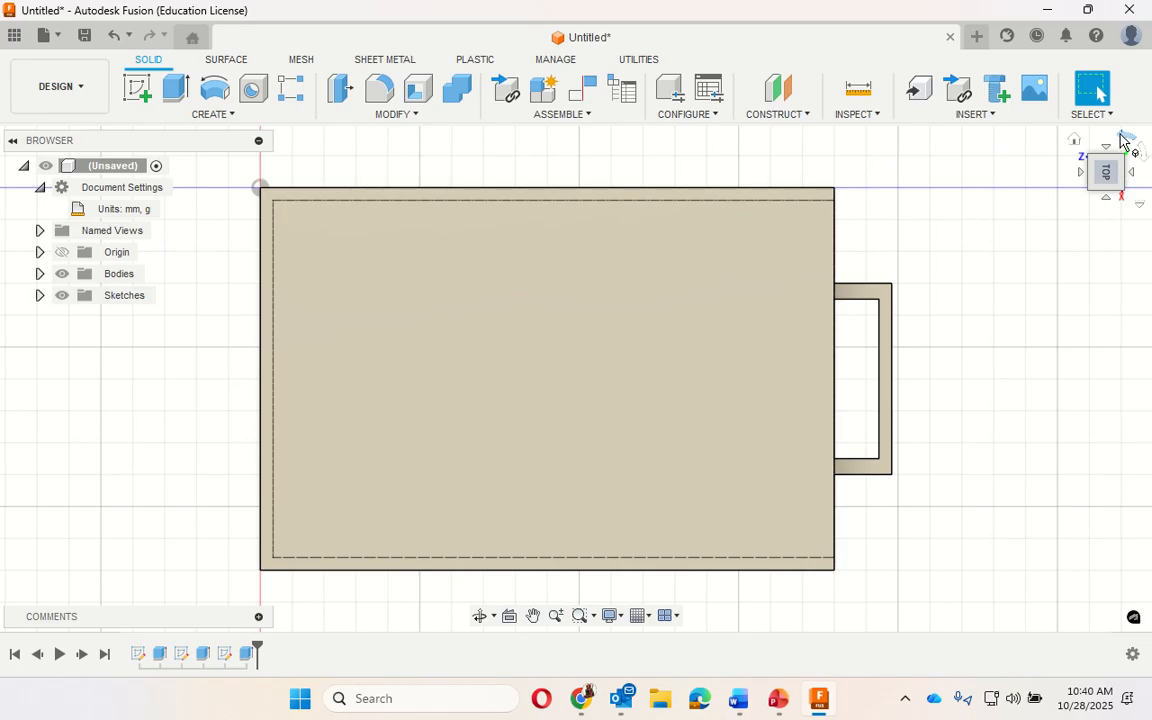
pyautogui.click(1122, 141)
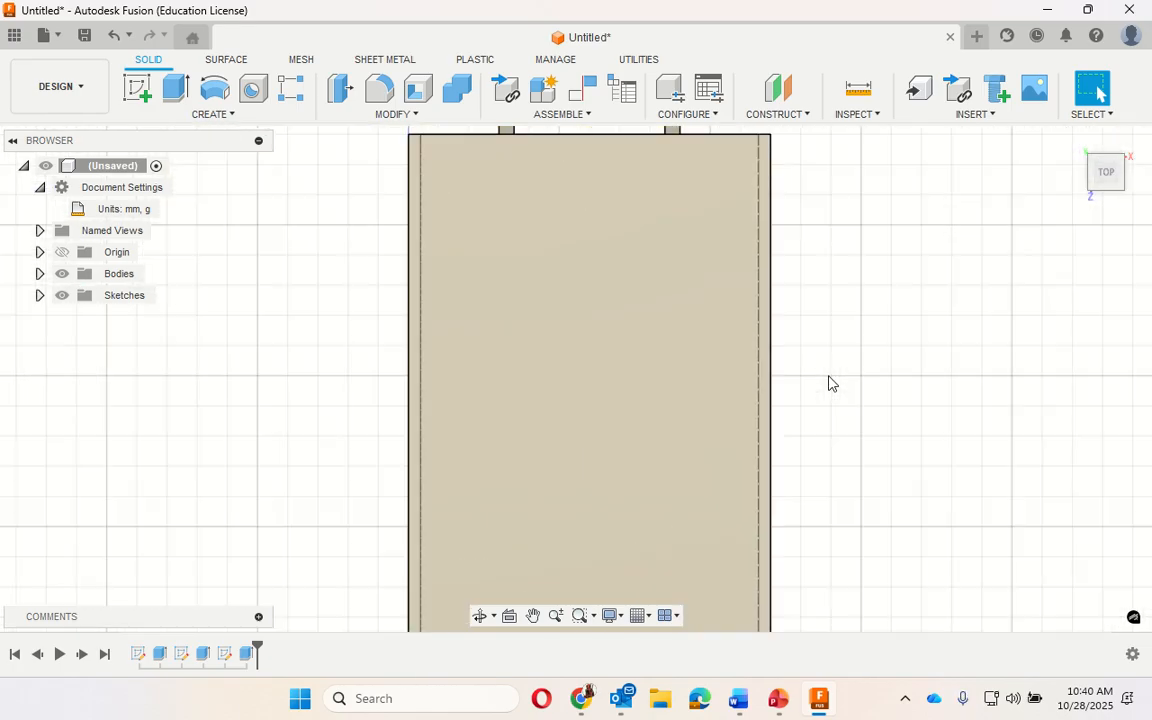
pyautogui.scroll(-2, 828, 383)
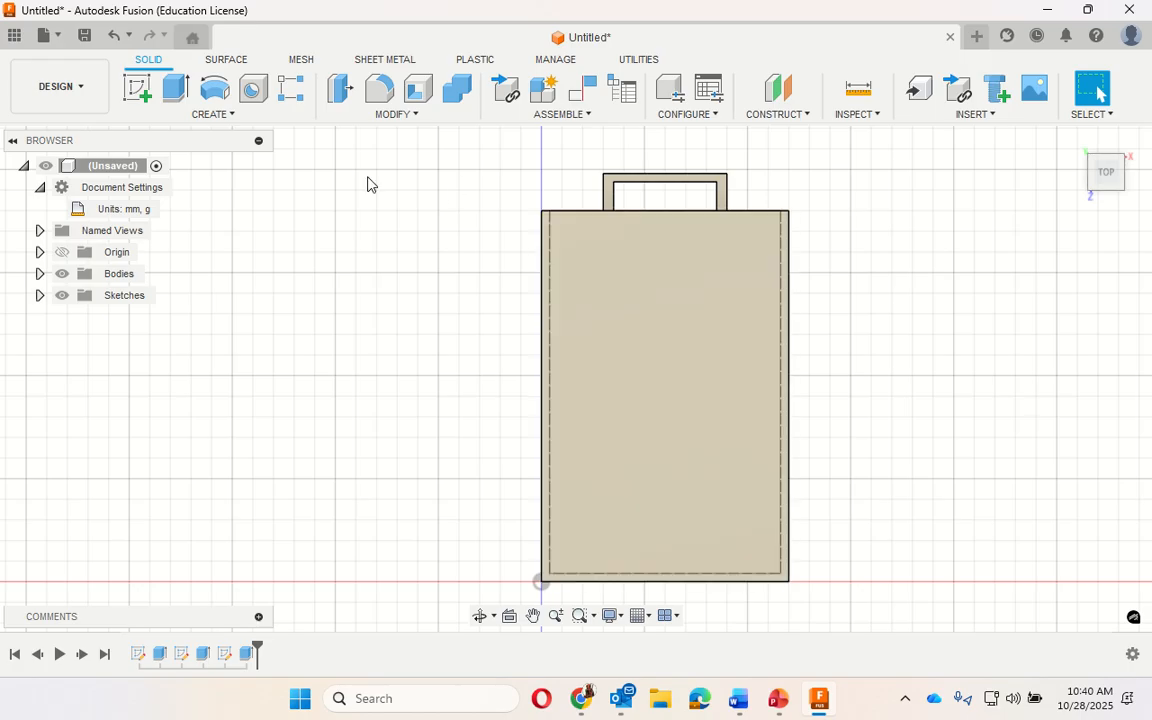
pyautogui.click(137, 89)
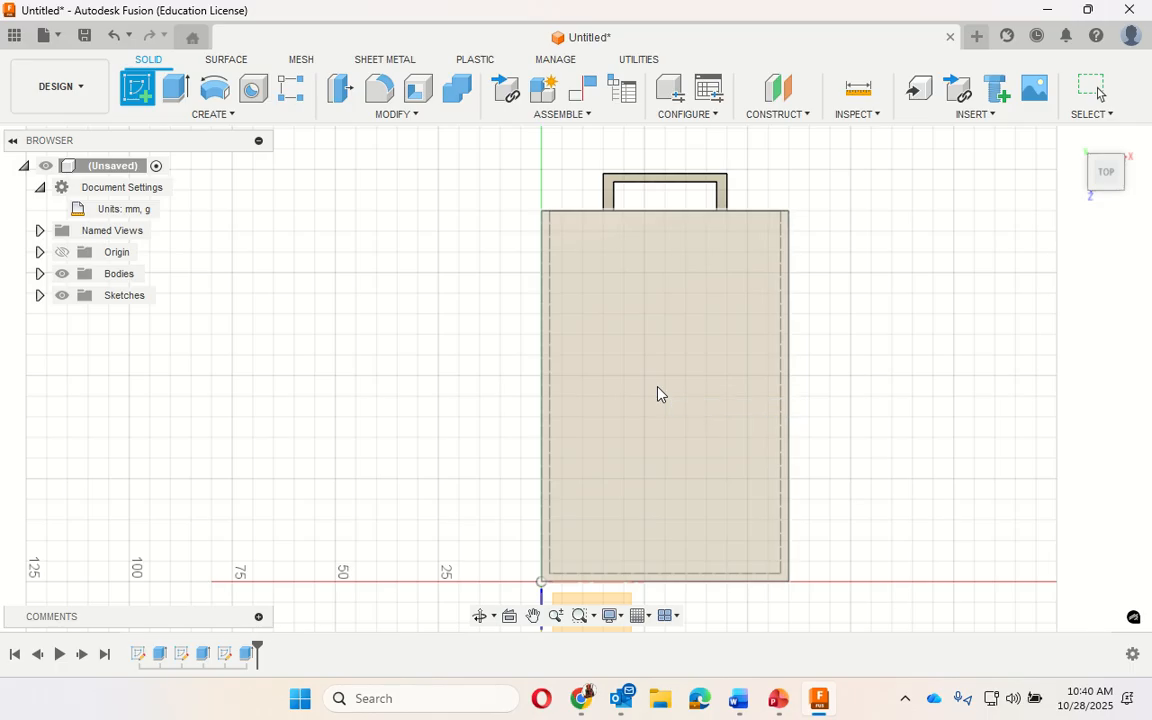
pyautogui.click(656, 400)
pyautogui.scroll(-3, 304, 588)
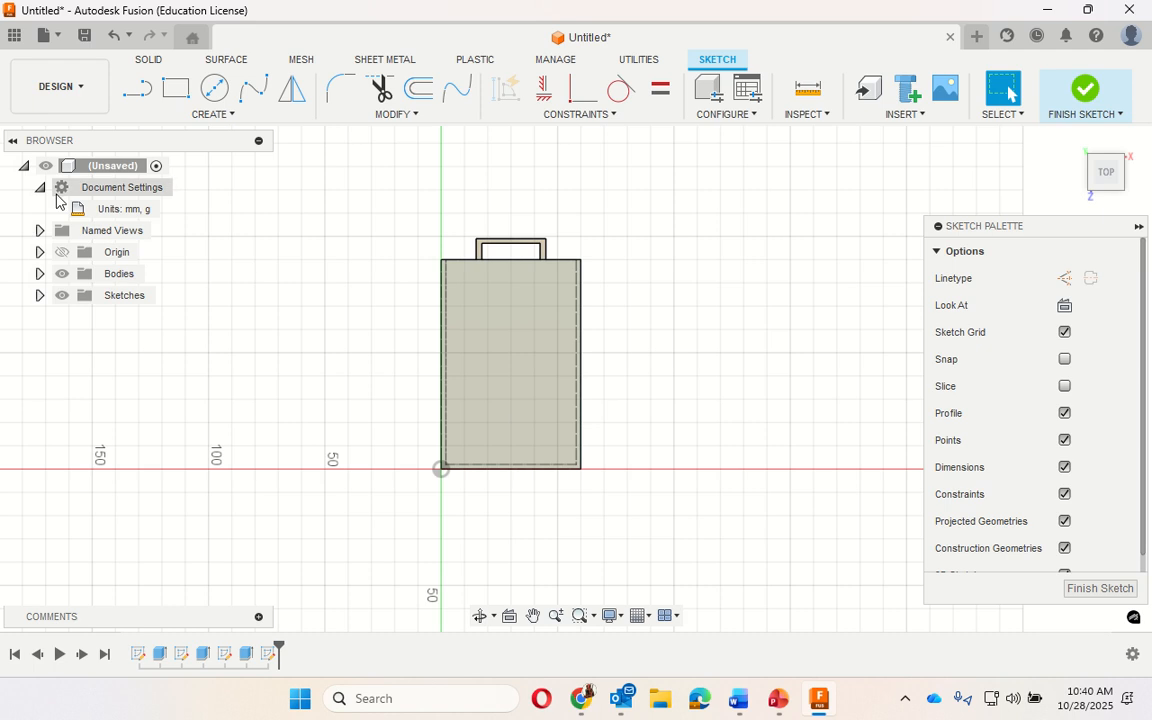
# - Draw chained construction lines across the top face: upper-left to lower-right corner, up the right edge, and diagonally to the lower-left corner
pyautogui.click(1065, 281)
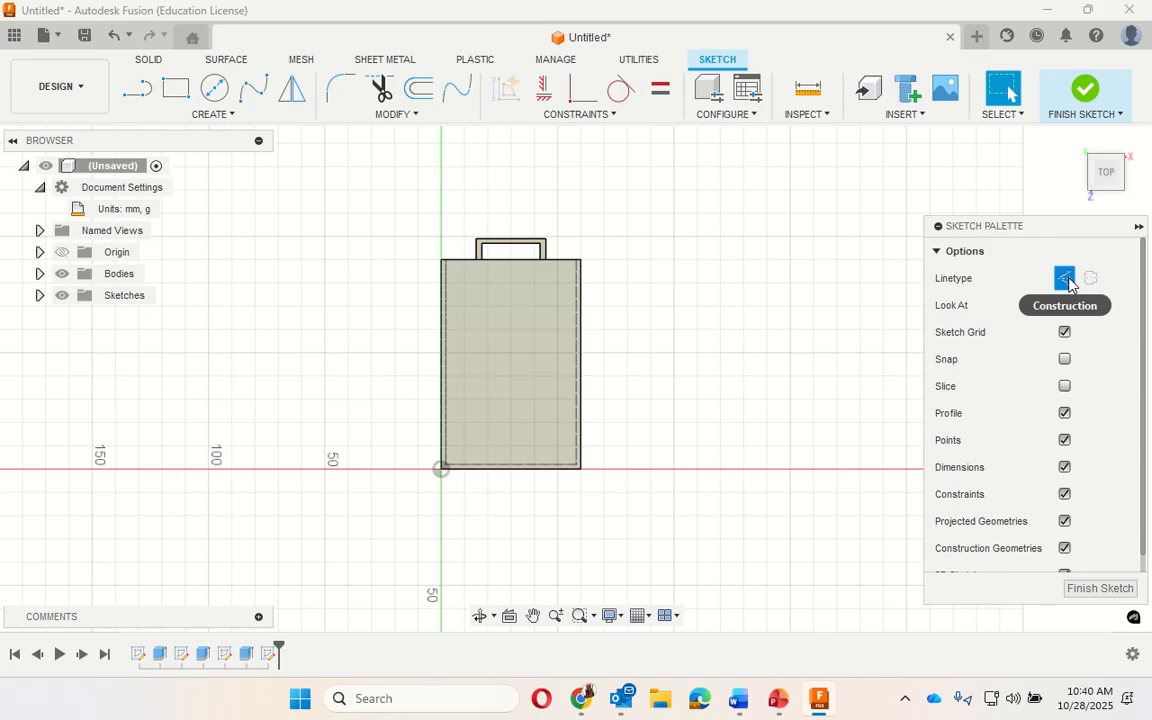
pyautogui.click(138, 92)
pyautogui.scroll(-3, 532, 362)
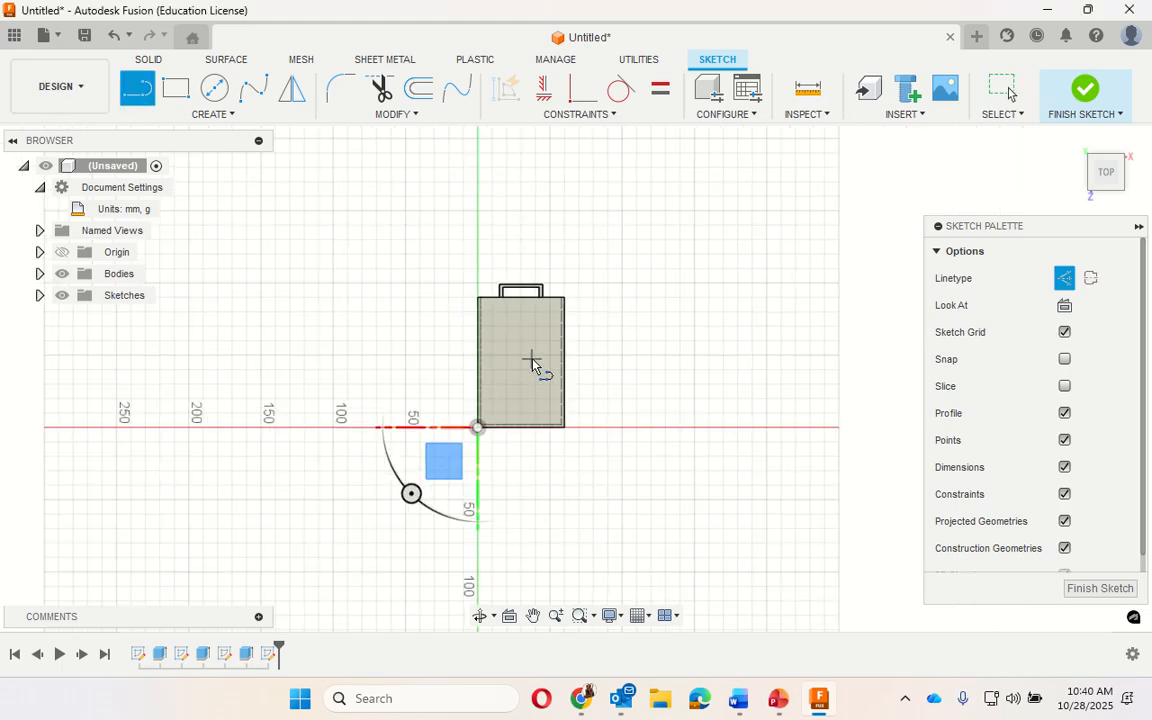
pyautogui.scroll(3, 532, 362)
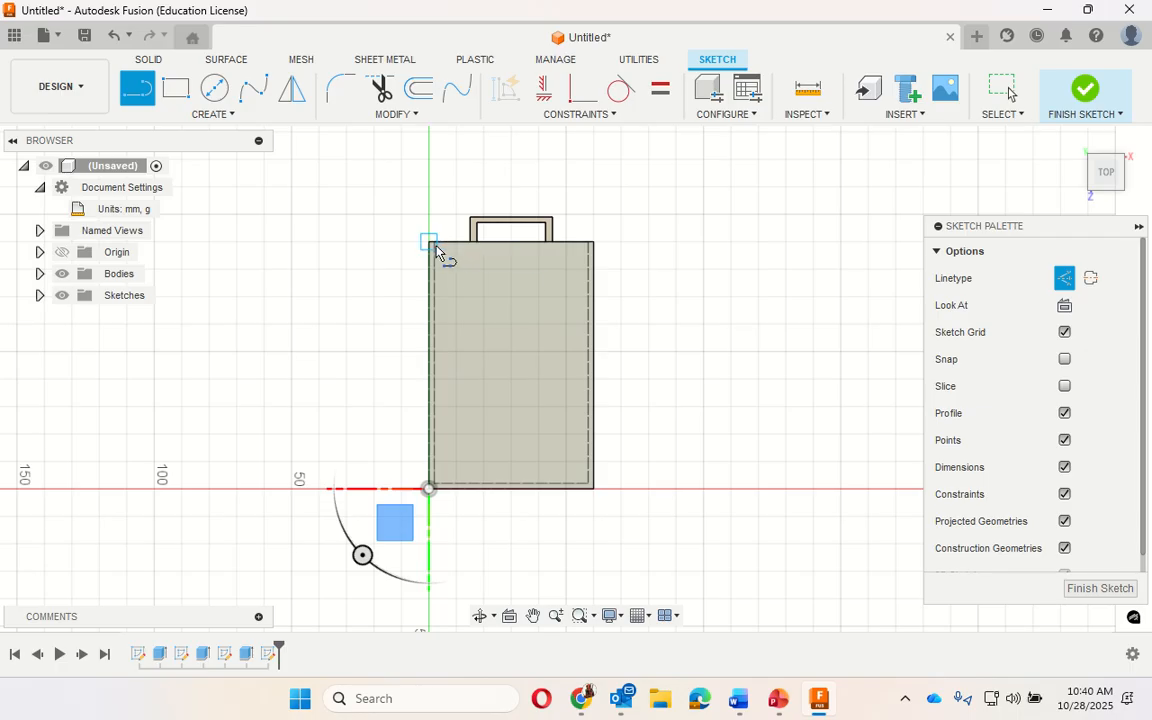
pyautogui.scroll(-2, 436, 250)
pyautogui.scroll(3, 436, 250)
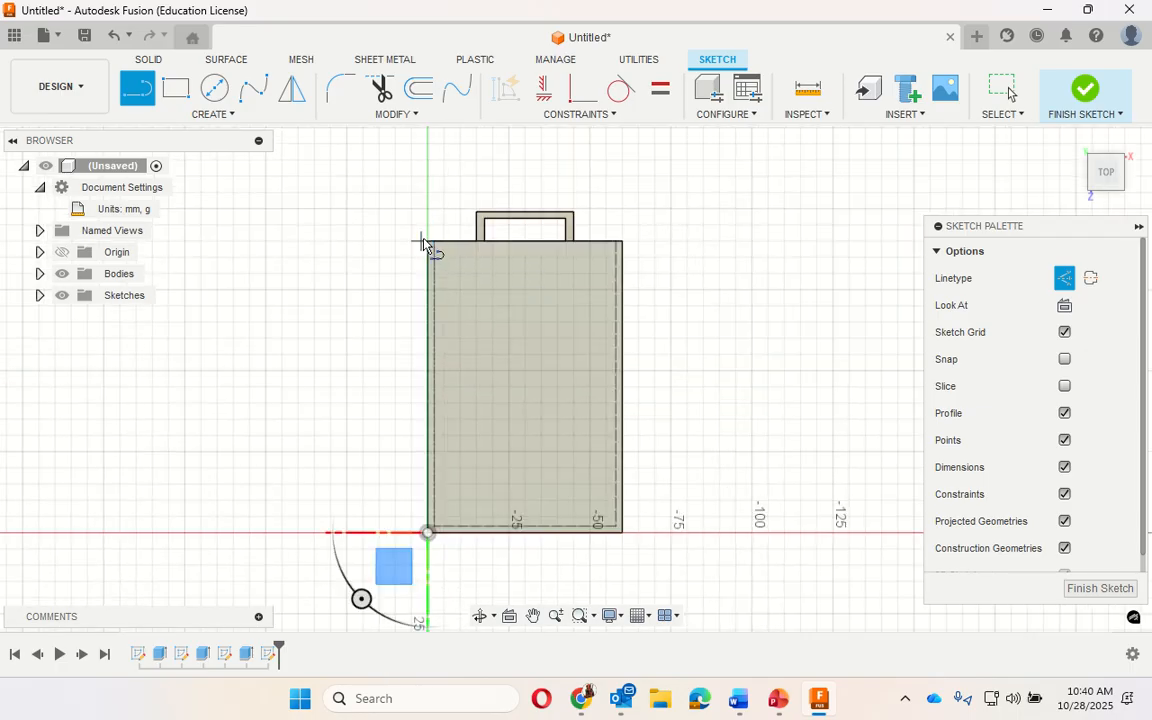
pyautogui.click(429, 244)
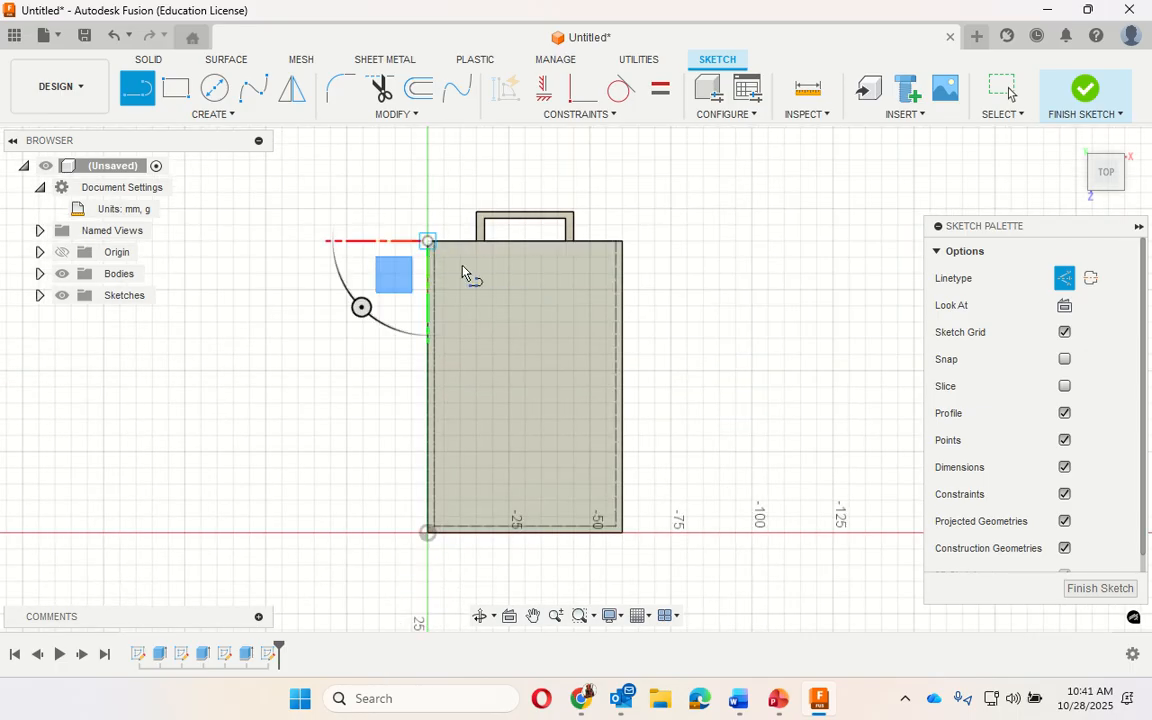
pyautogui.click(622, 533)
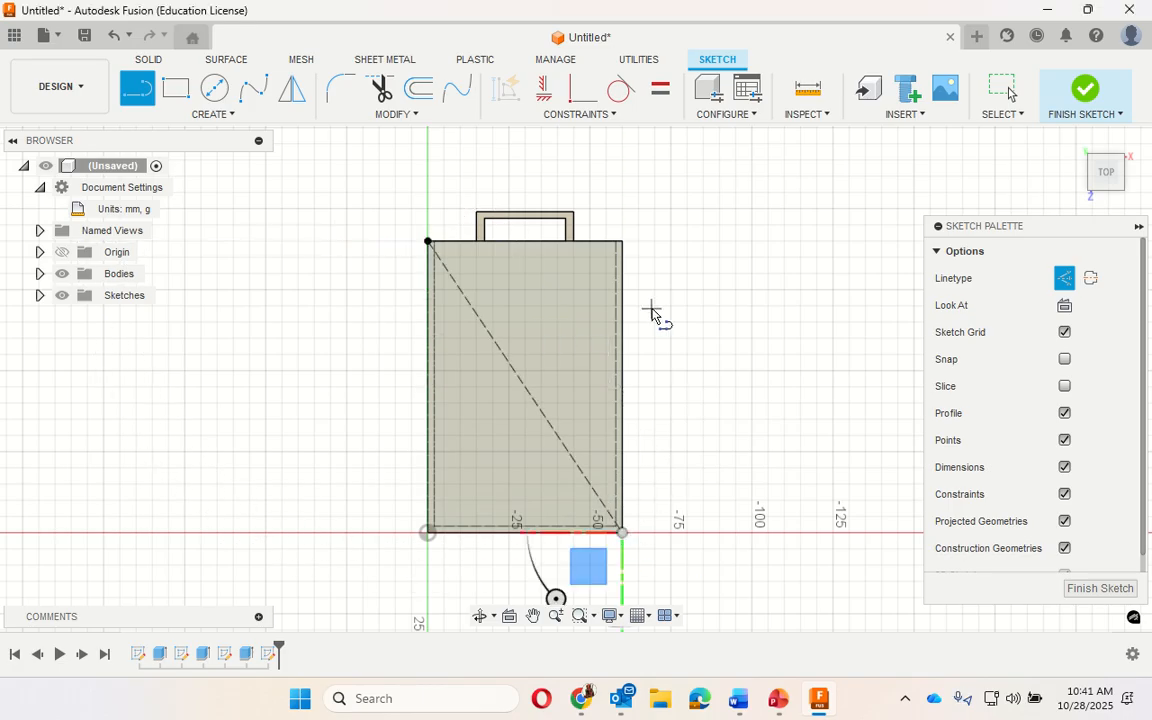
pyautogui.click(622, 242)
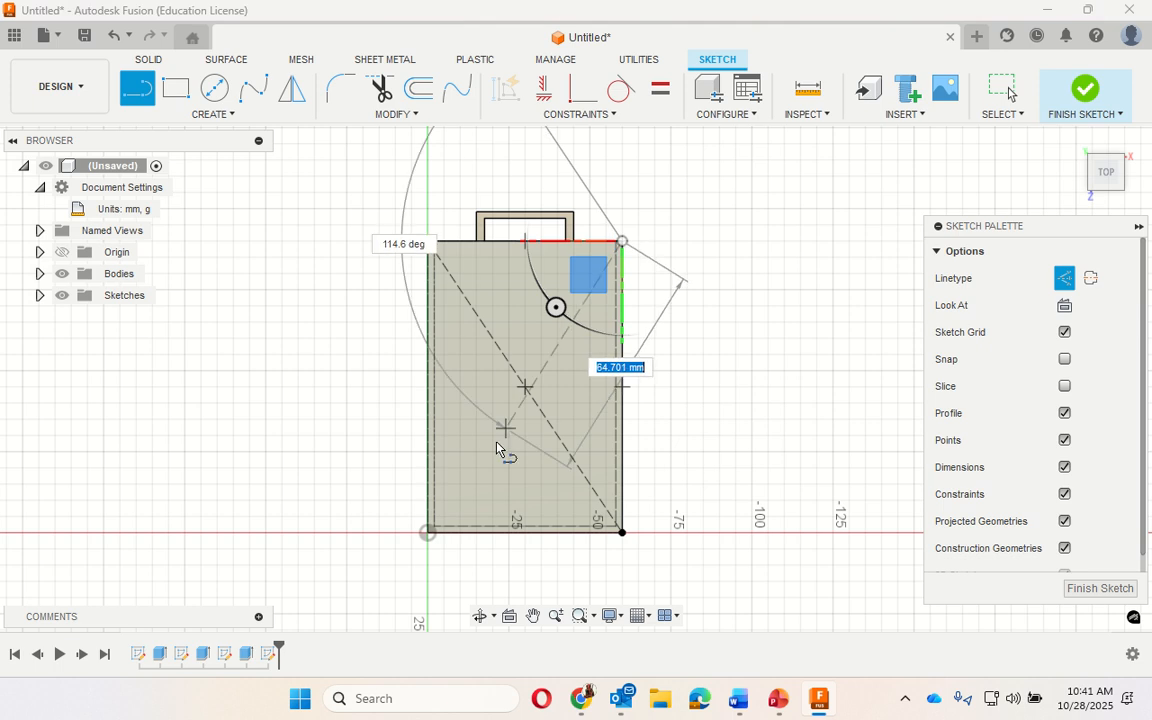
pyautogui.click(429, 533)
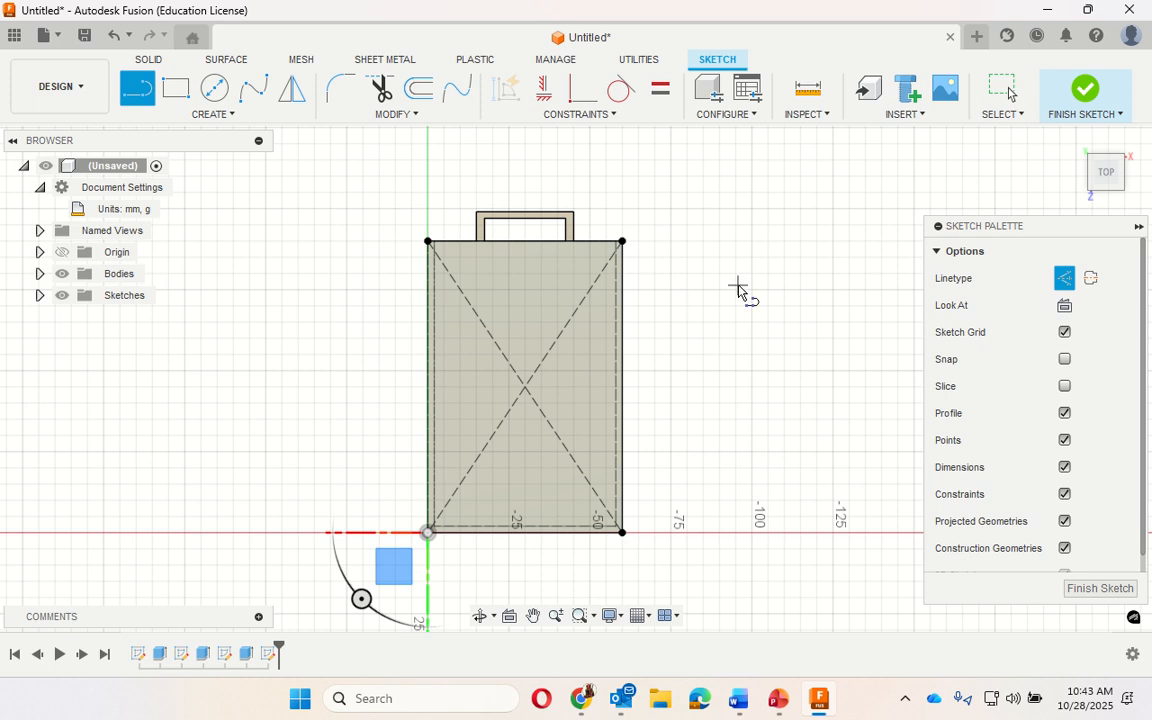
# - Switch back to normal linetype and draw a center rectangle 82 mm high and 50 mm wide from the crossing of the diagonals
pyautogui.click(1065, 279)
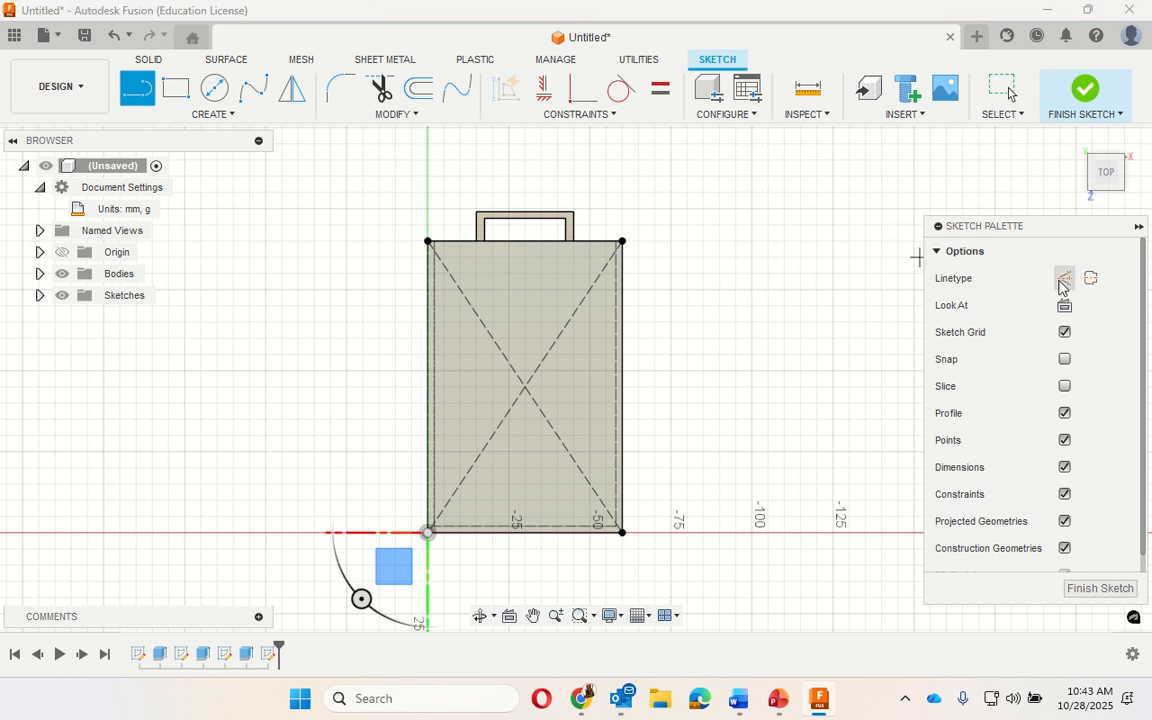
pyautogui.click(222, 115)
pyautogui.moveTo(220, 153)
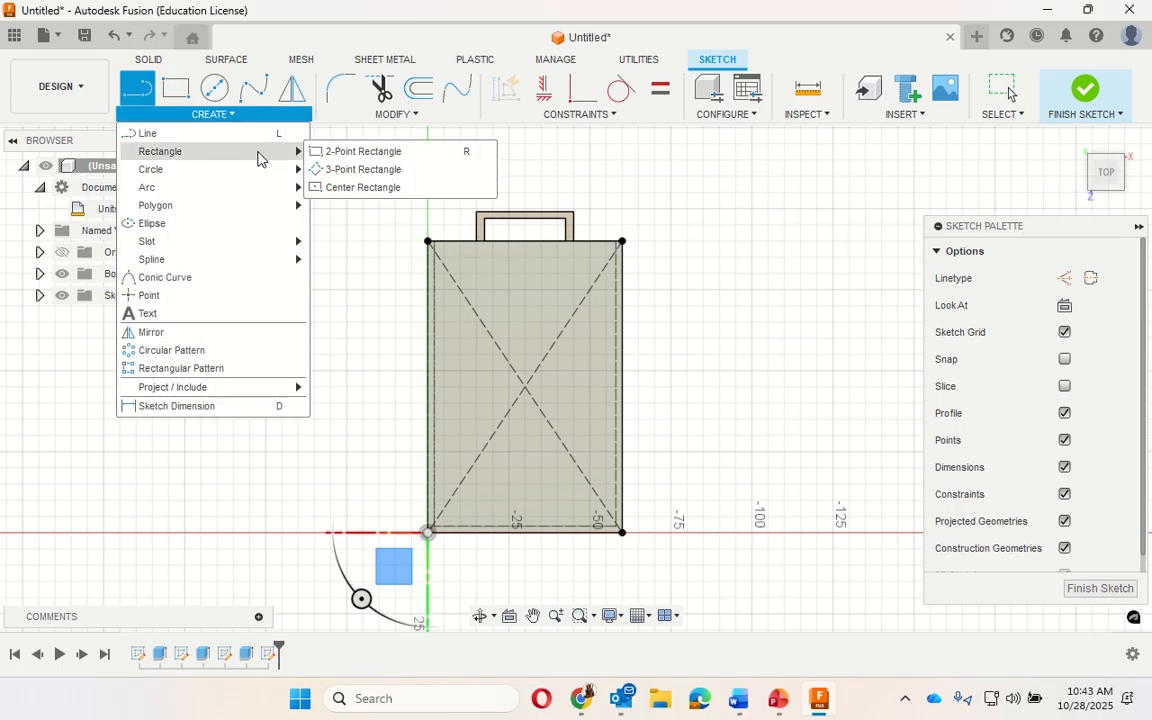
pyautogui.click(355, 189)
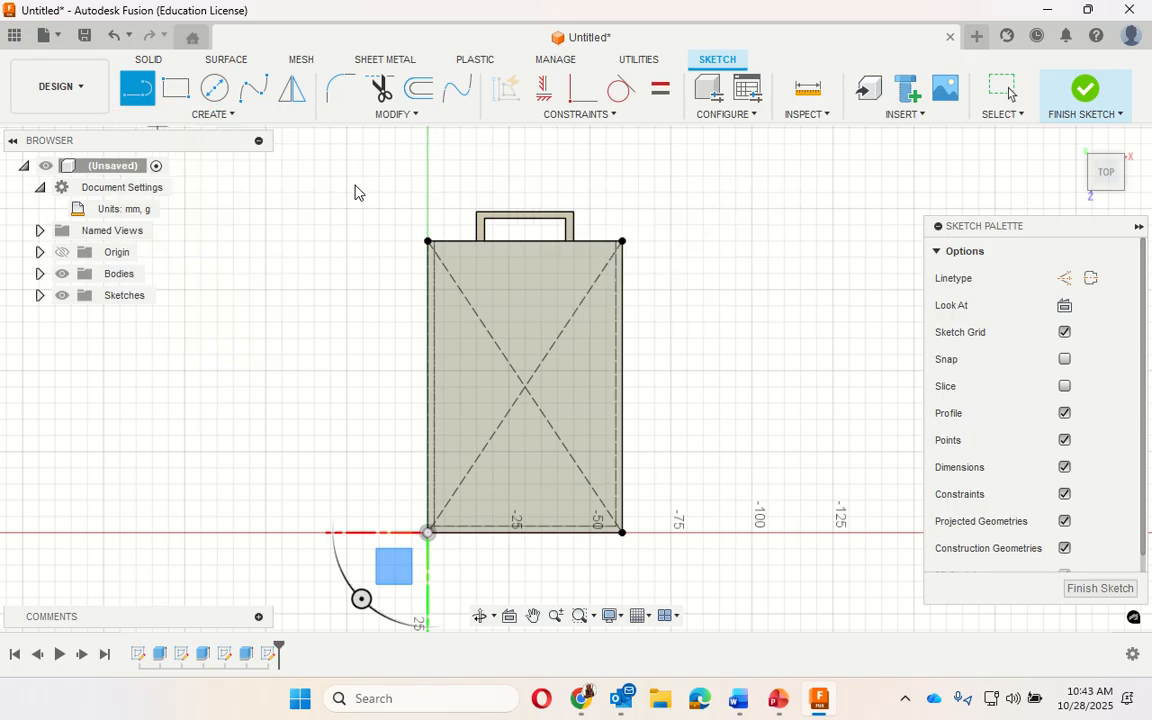
pyautogui.click(525, 386)
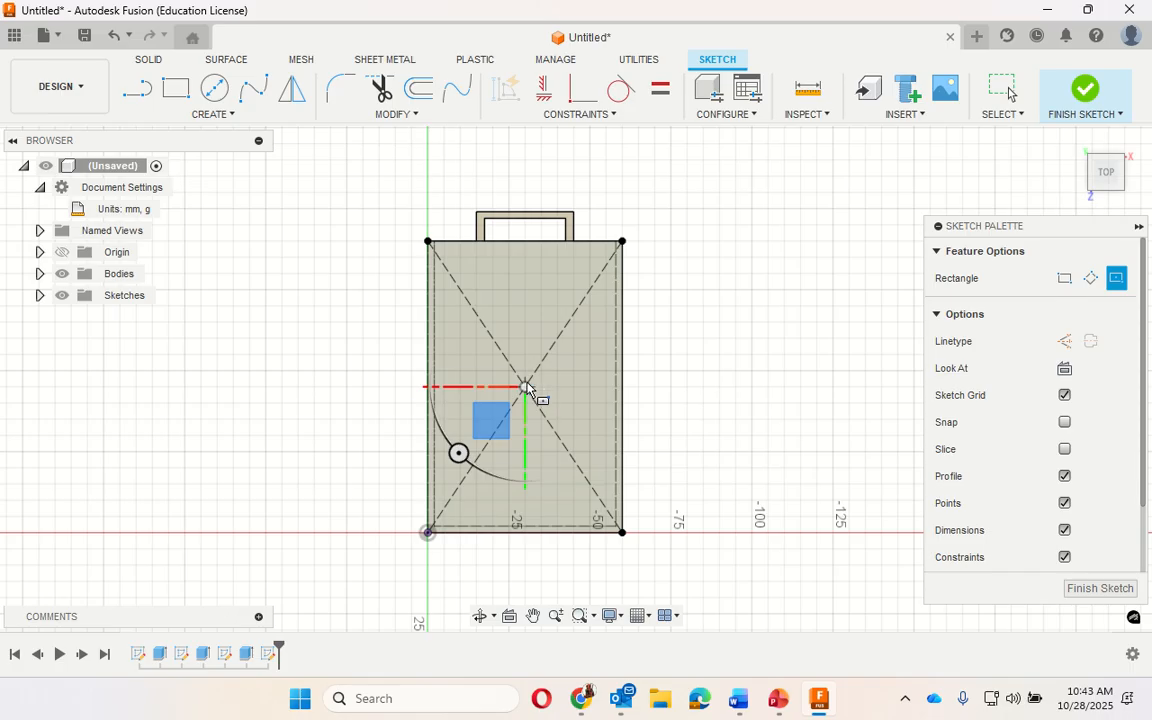
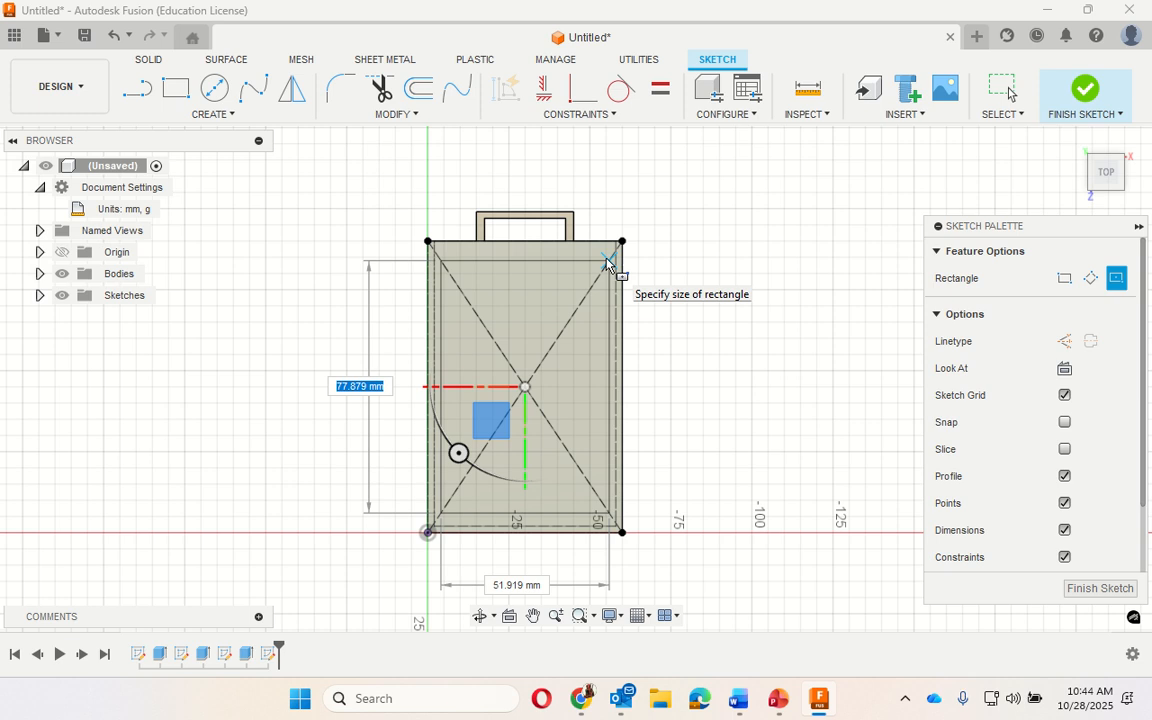
pyautogui.write('82')
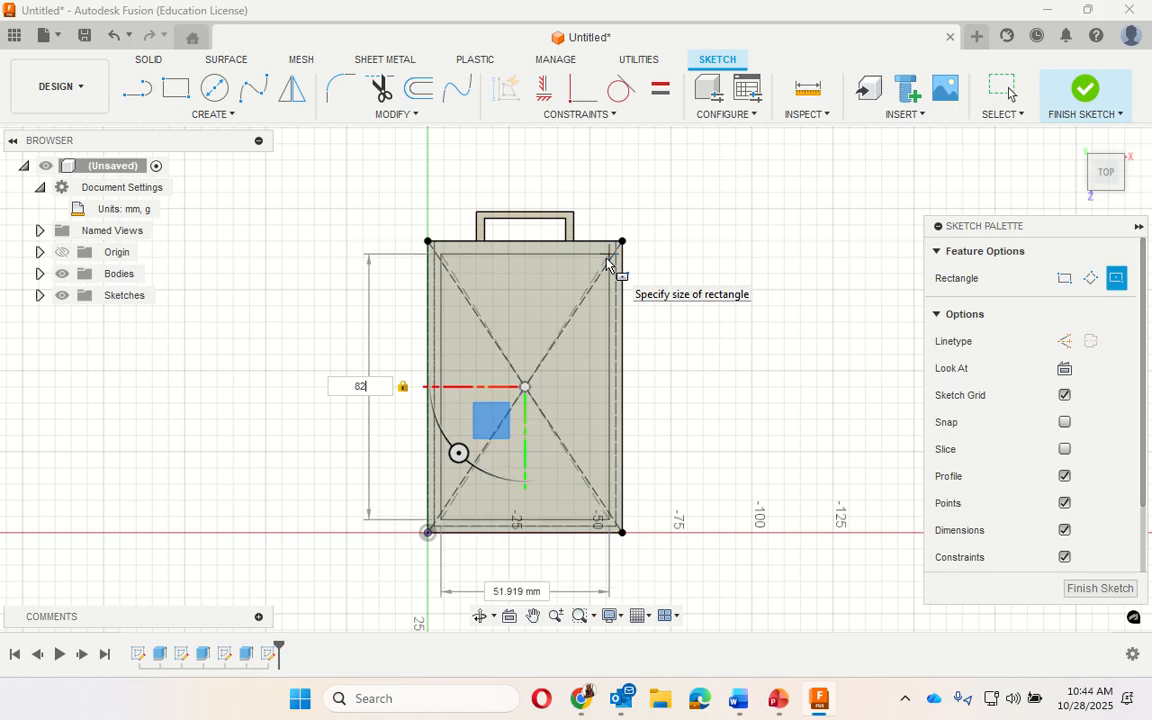
pyautogui.press('Tab')
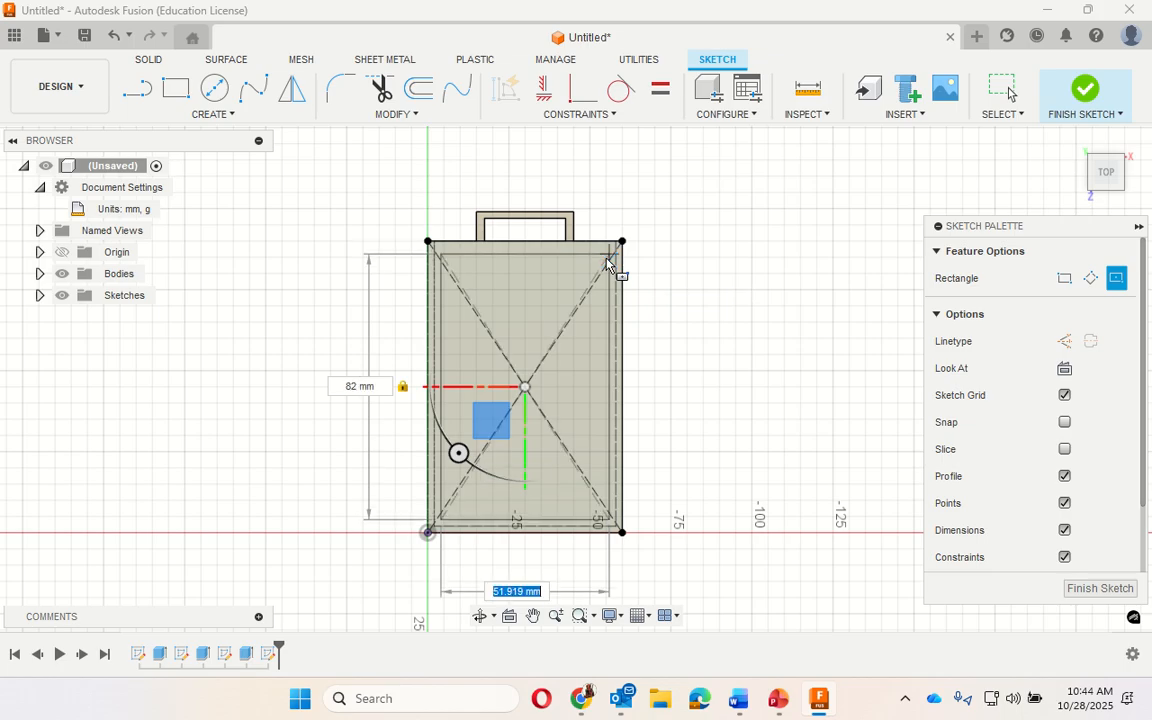
pyautogui.write('50')
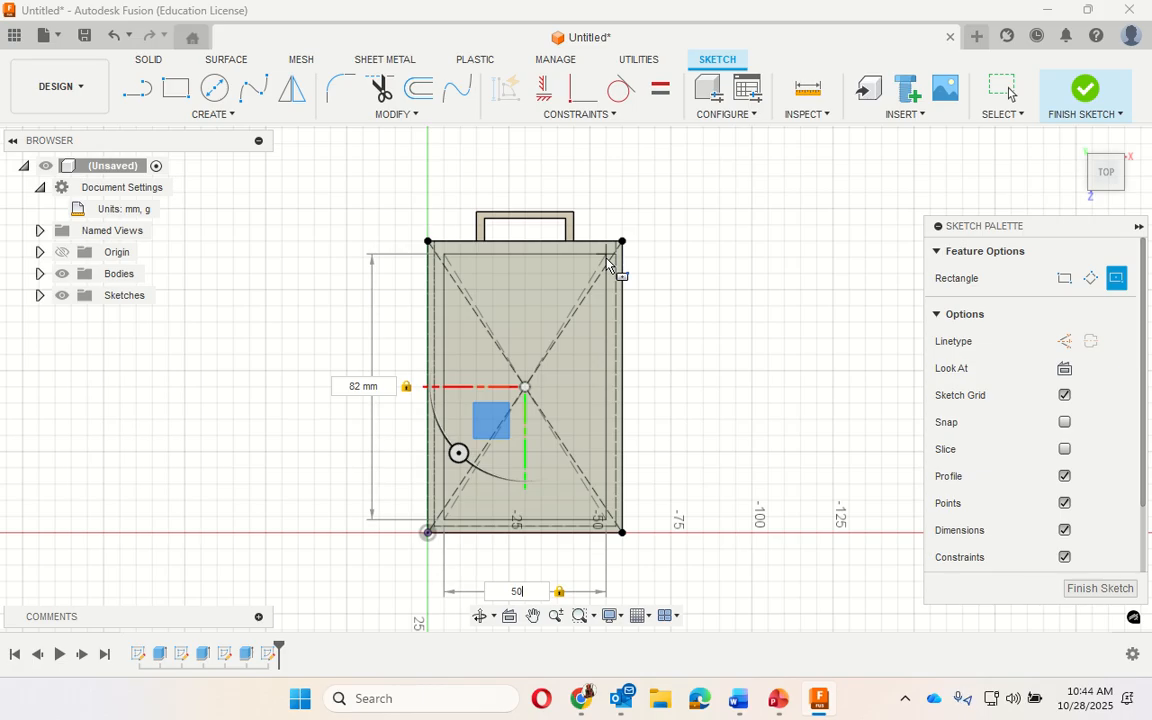
pyautogui.click(606, 260)
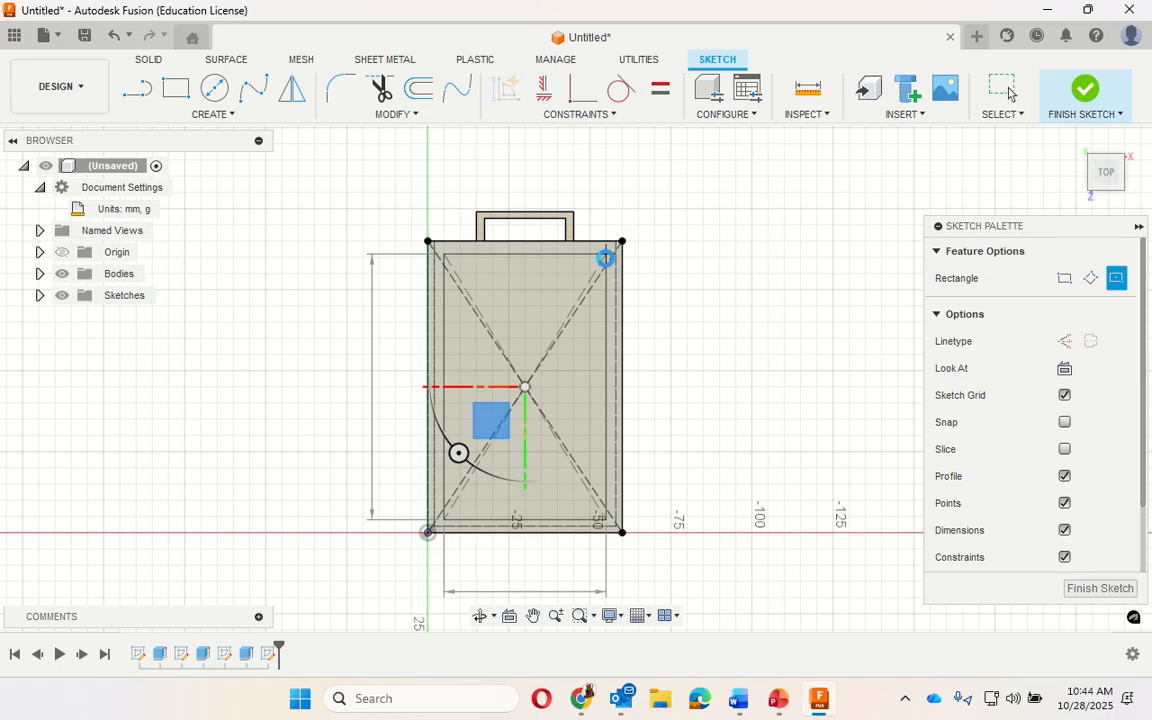
pyautogui.press('Escape')
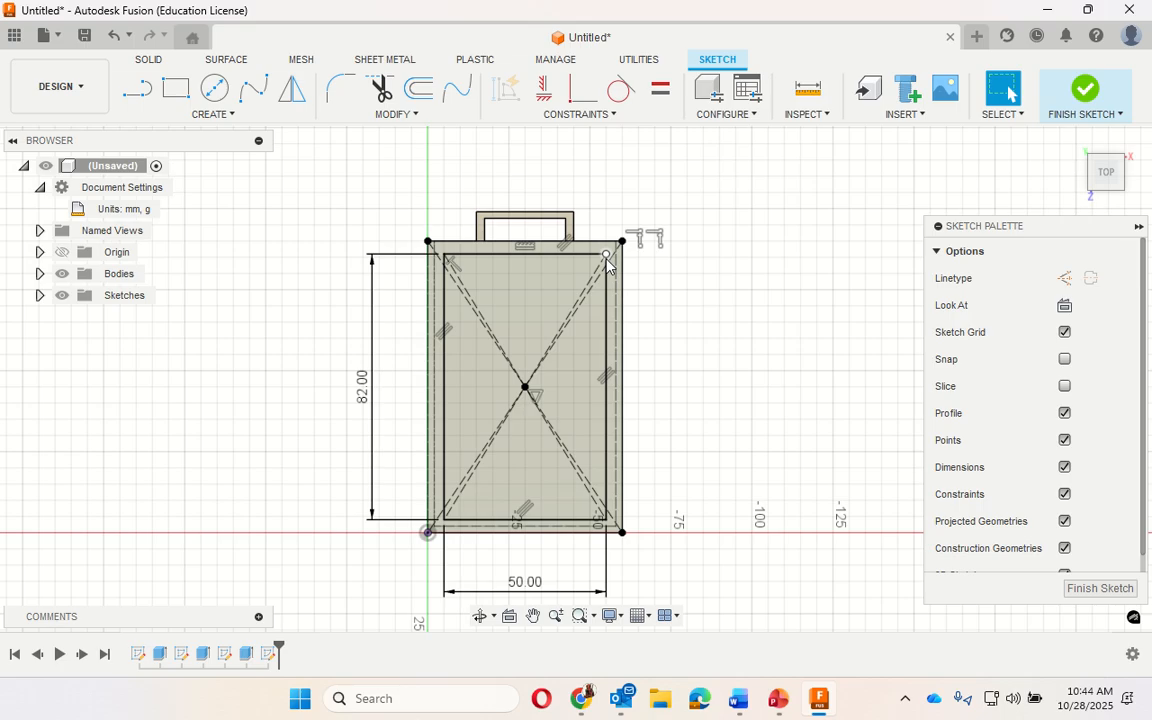
# - Extrude the inner rectangle profile by -2 mm as a cut to form a pocket in the cover
pyautogui.rightClick(534, 296)
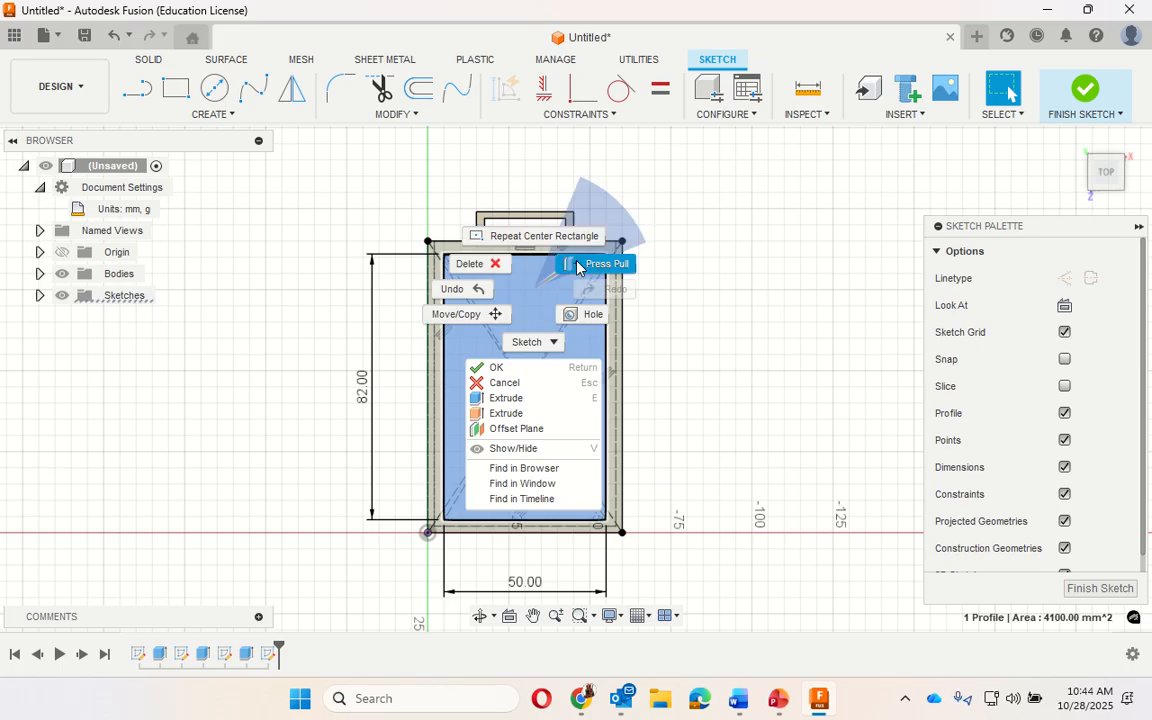
pyautogui.click(576, 266)
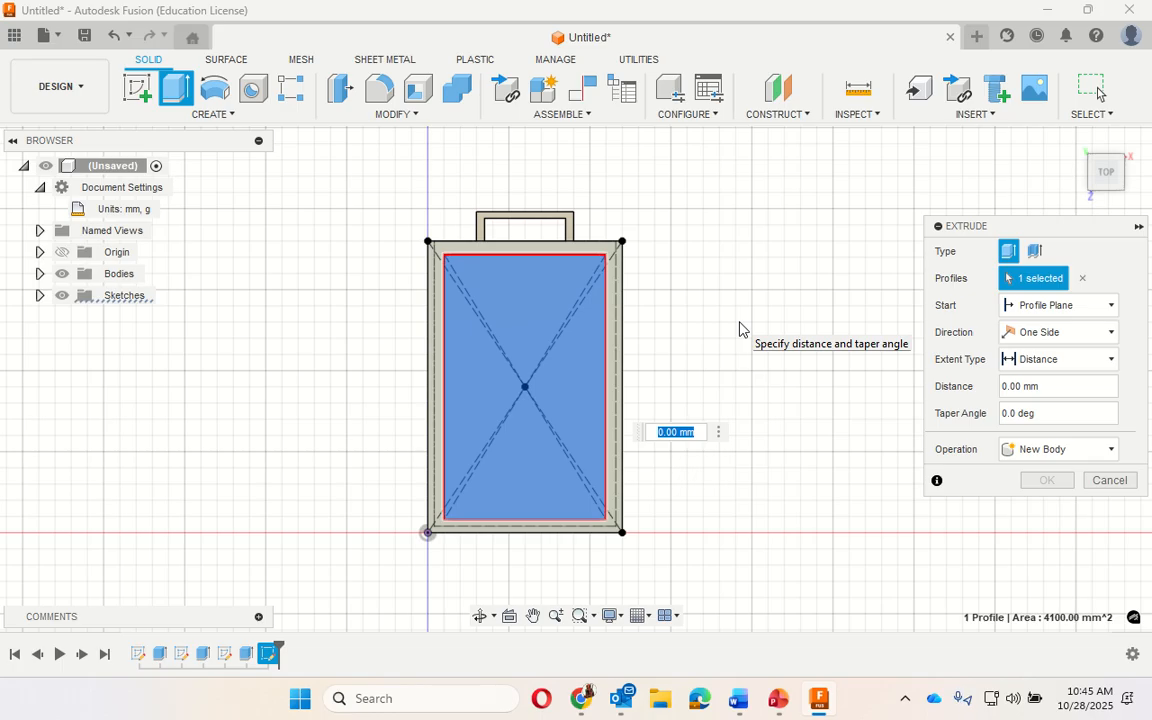
pyautogui.click(1027, 387)
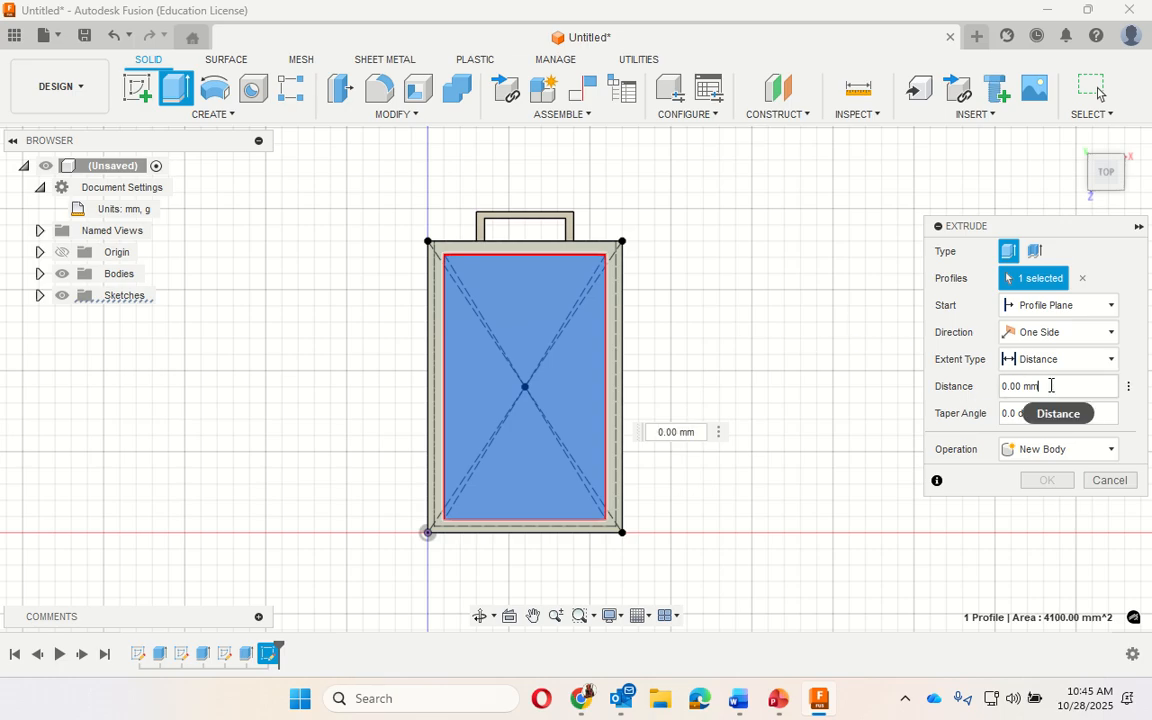
pyautogui.moveTo(1052, 386); pyautogui.dragTo(957, 389)
pyautogui.write('-2')
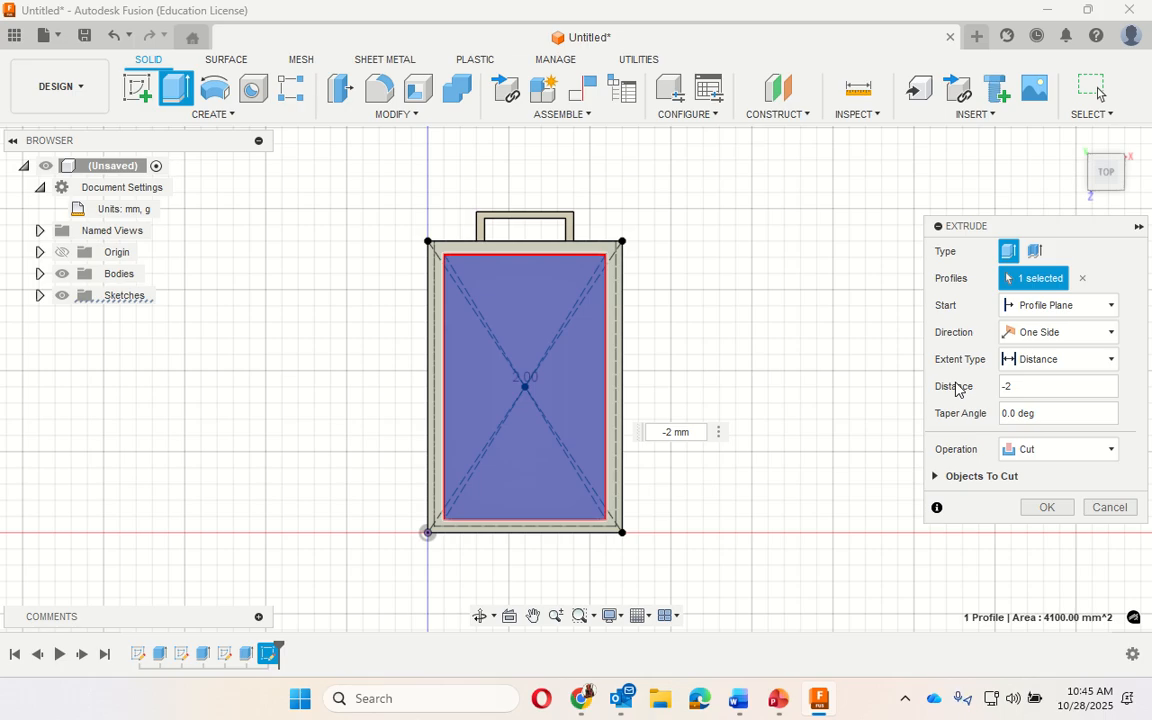
pyautogui.press('Return')
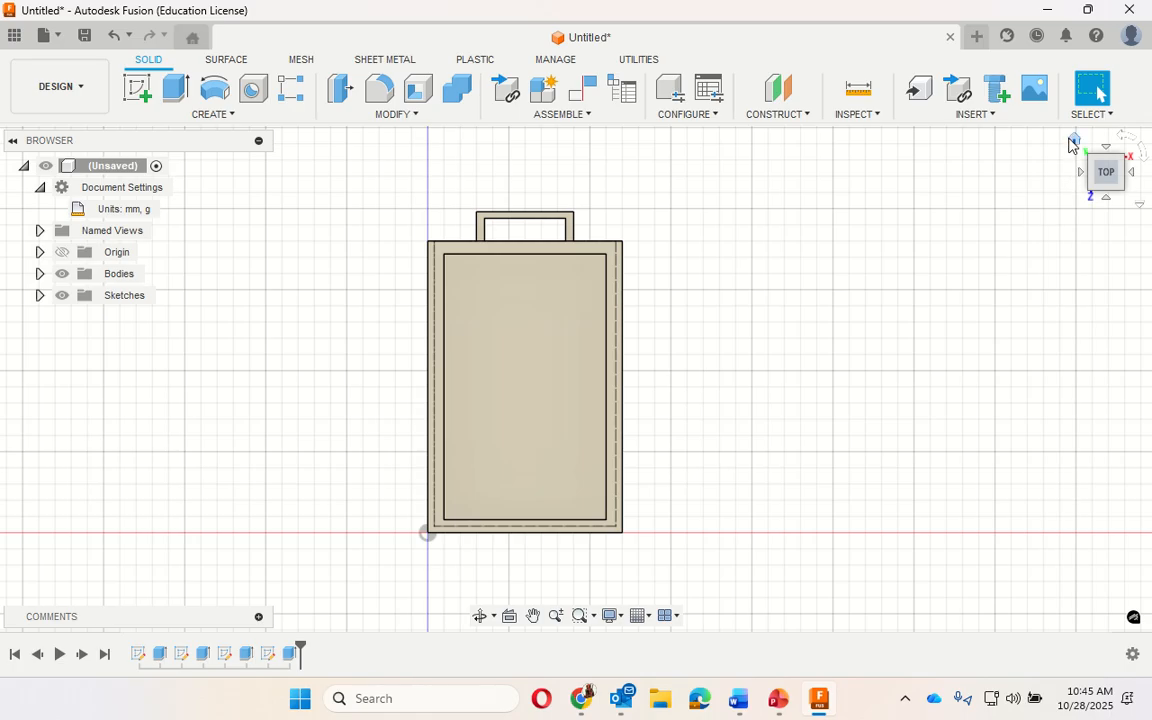
# - Examine the pocketed plate in the home view, and from above around its handle end
pyautogui.moveTo(1075, 147); pyautogui.dragTo(1070, 145)
pyautogui.click(1076, 141)
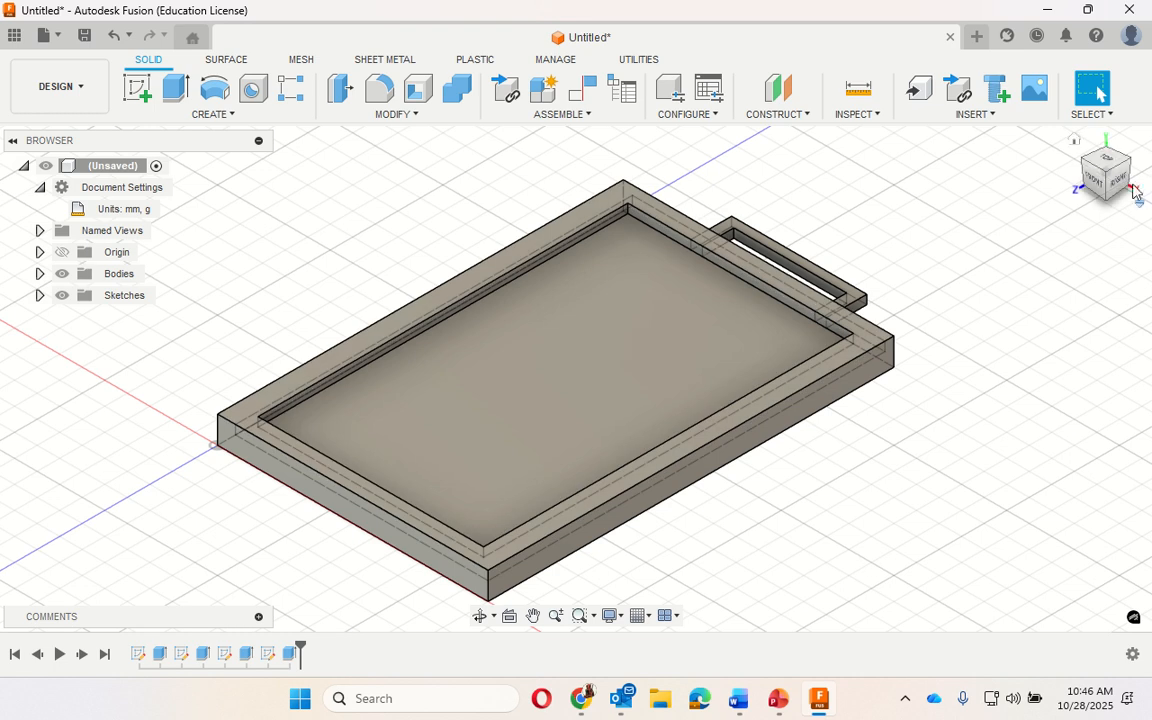
pyautogui.click(1106, 160)
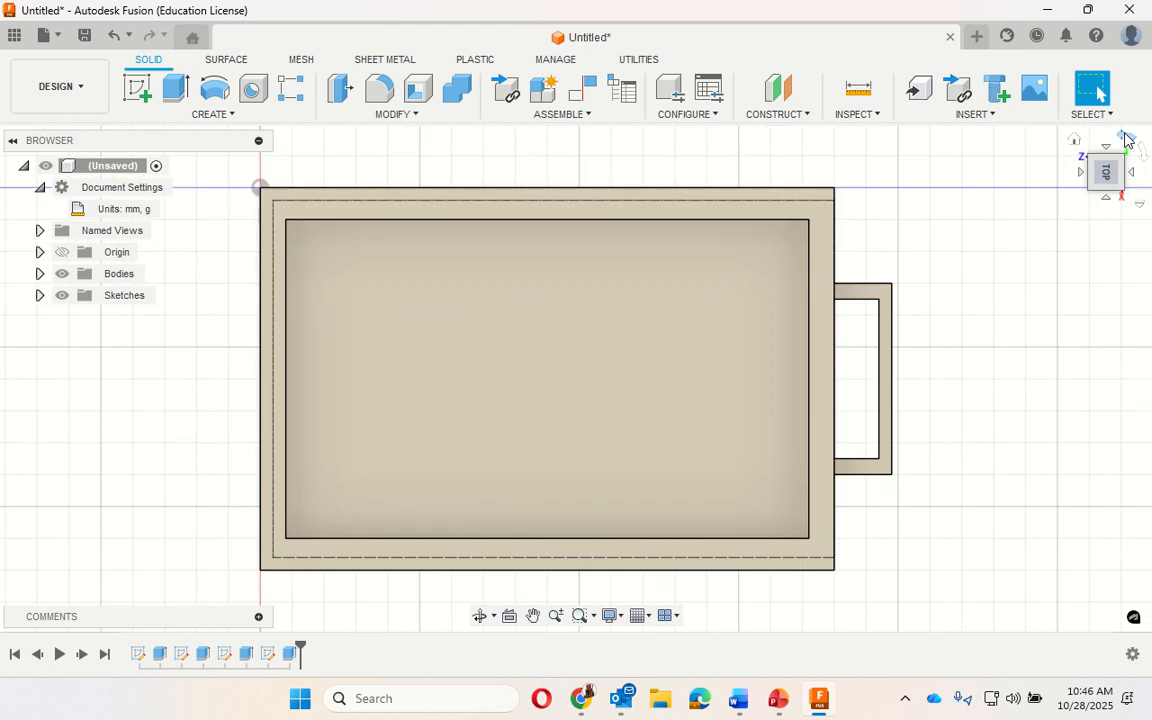
pyautogui.click(1127, 140)
pyautogui.scroll(-4, 488, 500)
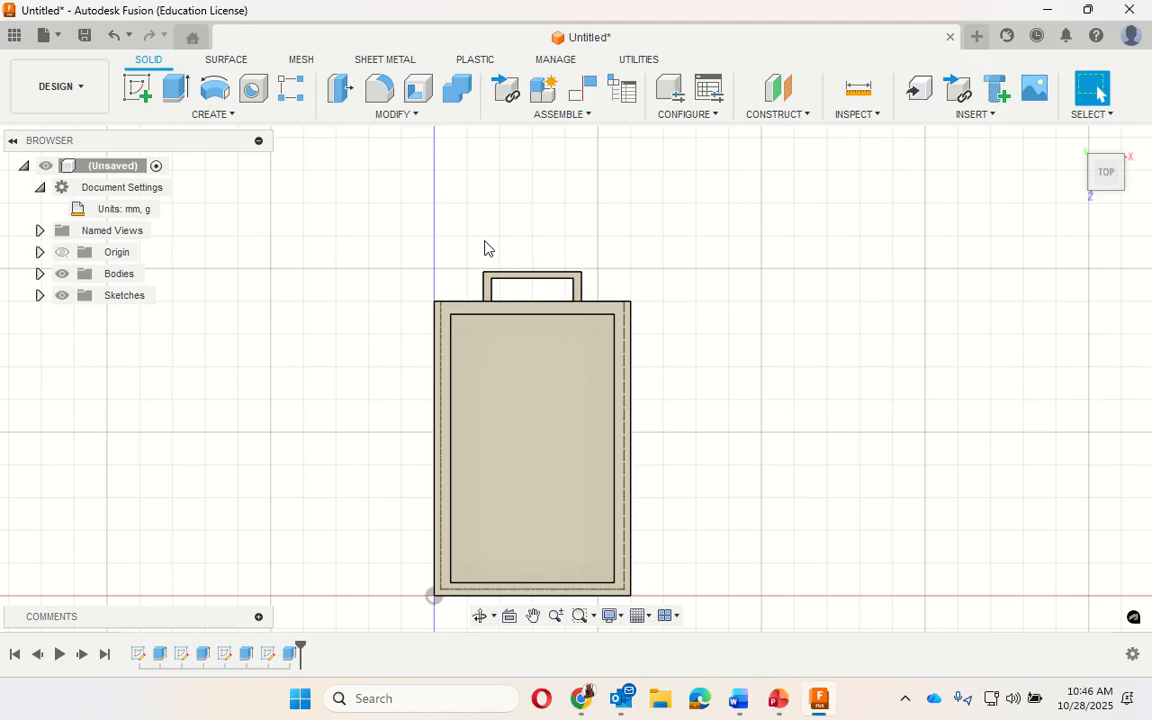
pyautogui.scroll(5, 494, 250)
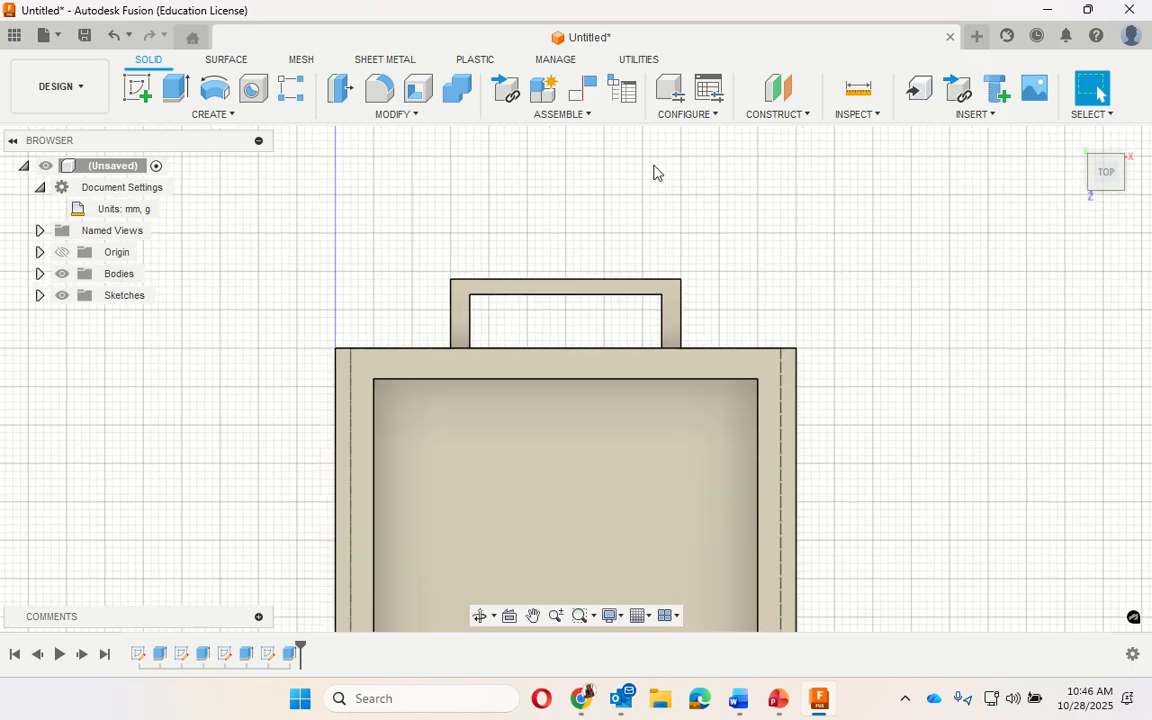
pyautogui.scroll(2, 655, 172)
pyautogui.scroll(-3, 751, 512)
pyautogui.scroll(5, 753, 525)
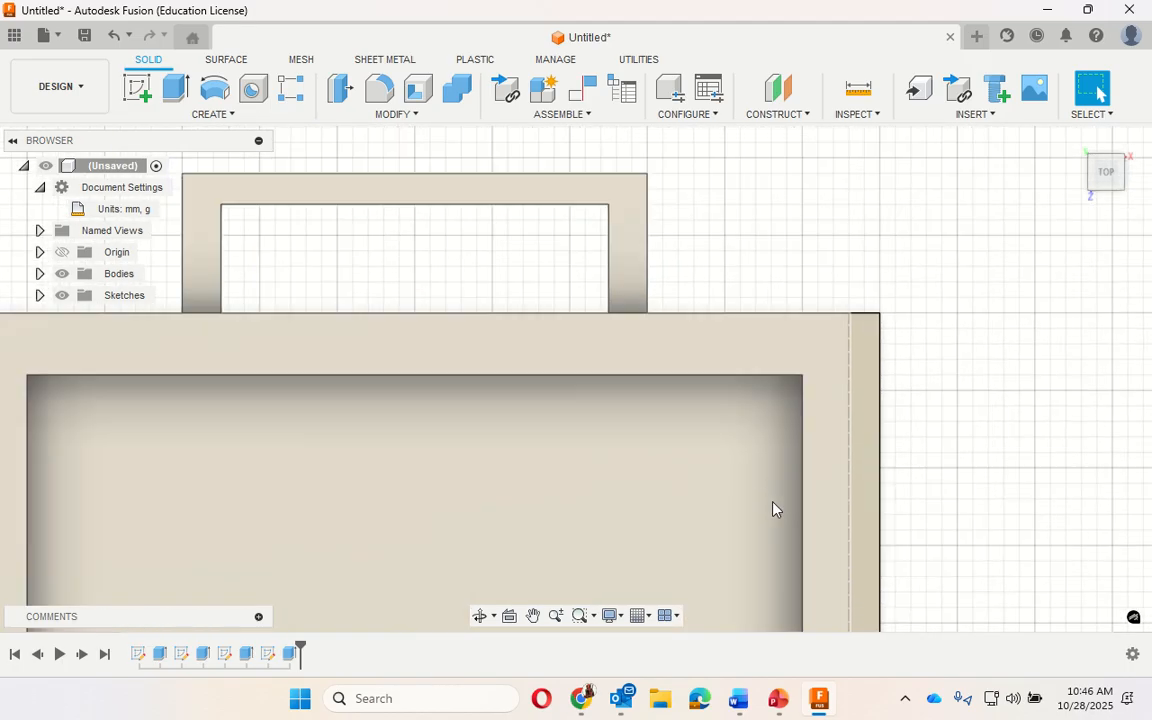
pyautogui.scroll(-4, 772, 509)
pyautogui.scroll(1, 581, 144)
pyautogui.scroll(-1, 580, 143)
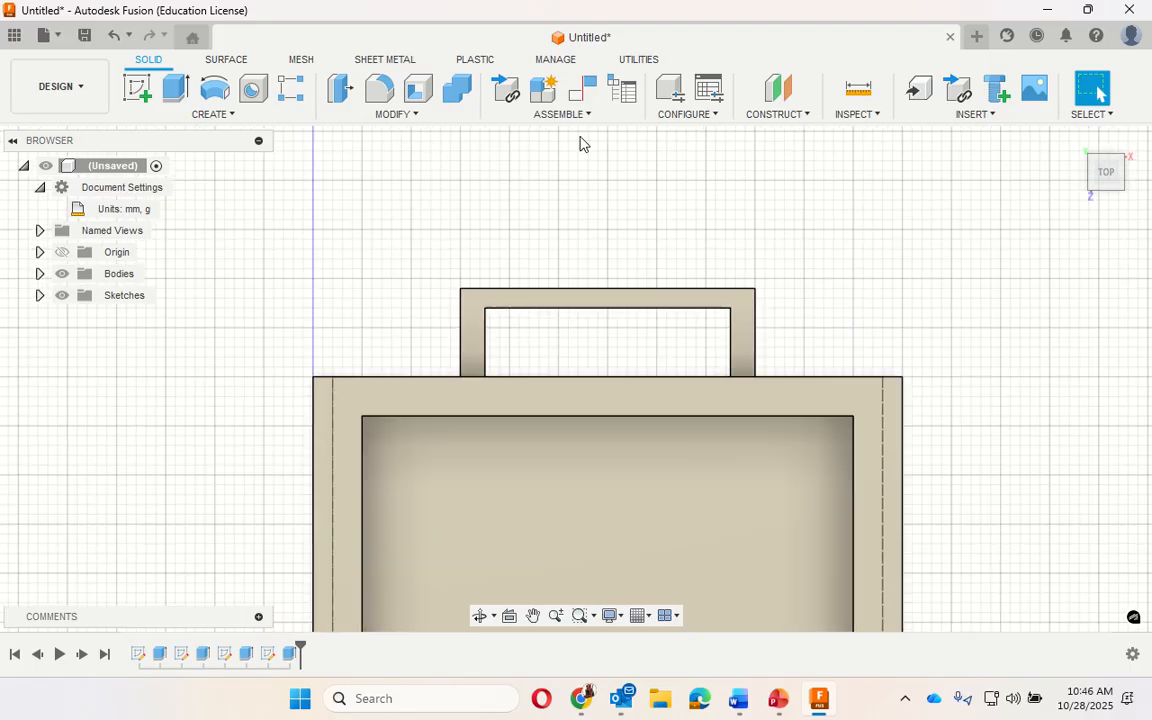
pyautogui.scroll(-3, 581, 144)
pyautogui.scroll(3, 606, 350)
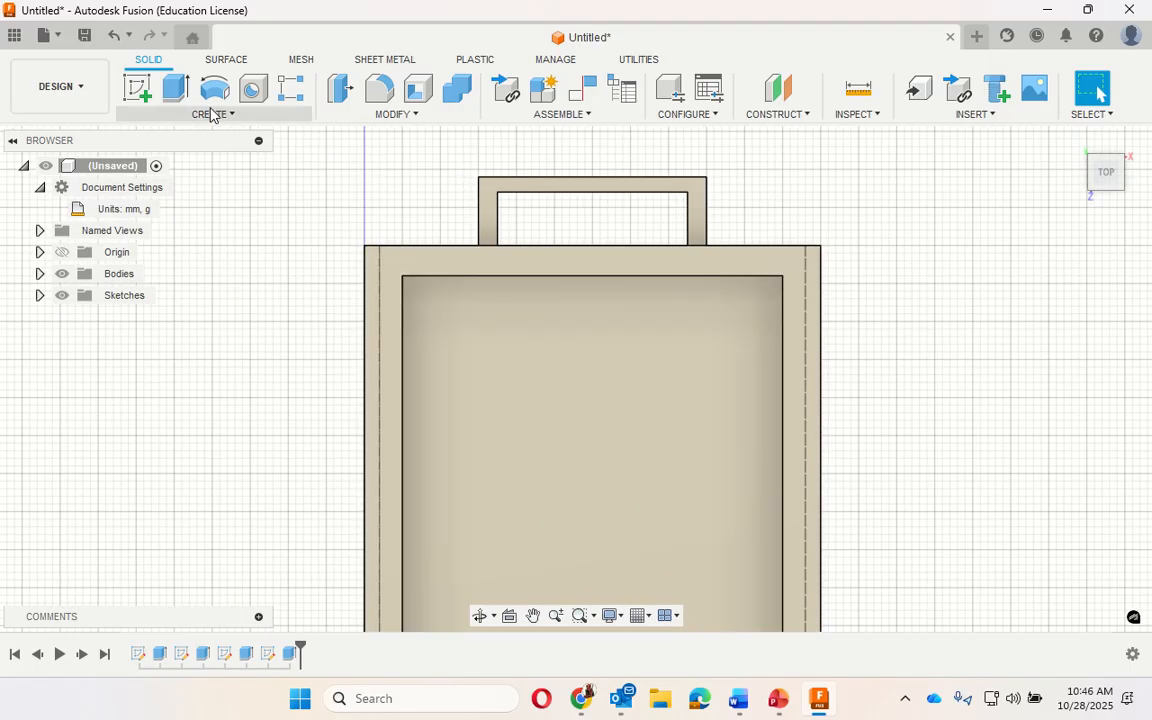
# - Start a new sketch on the top face of the rim around the pocket
pyautogui.click(136, 93)
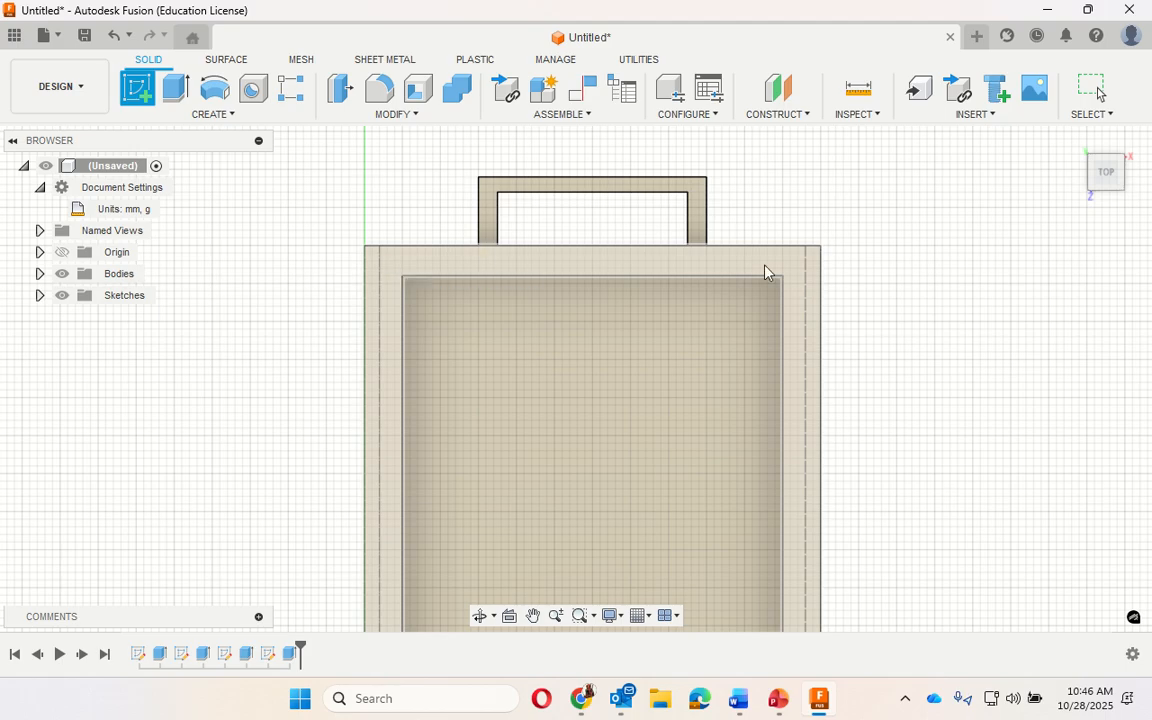
pyautogui.click(406, 330)
pyautogui.click(389, 256)
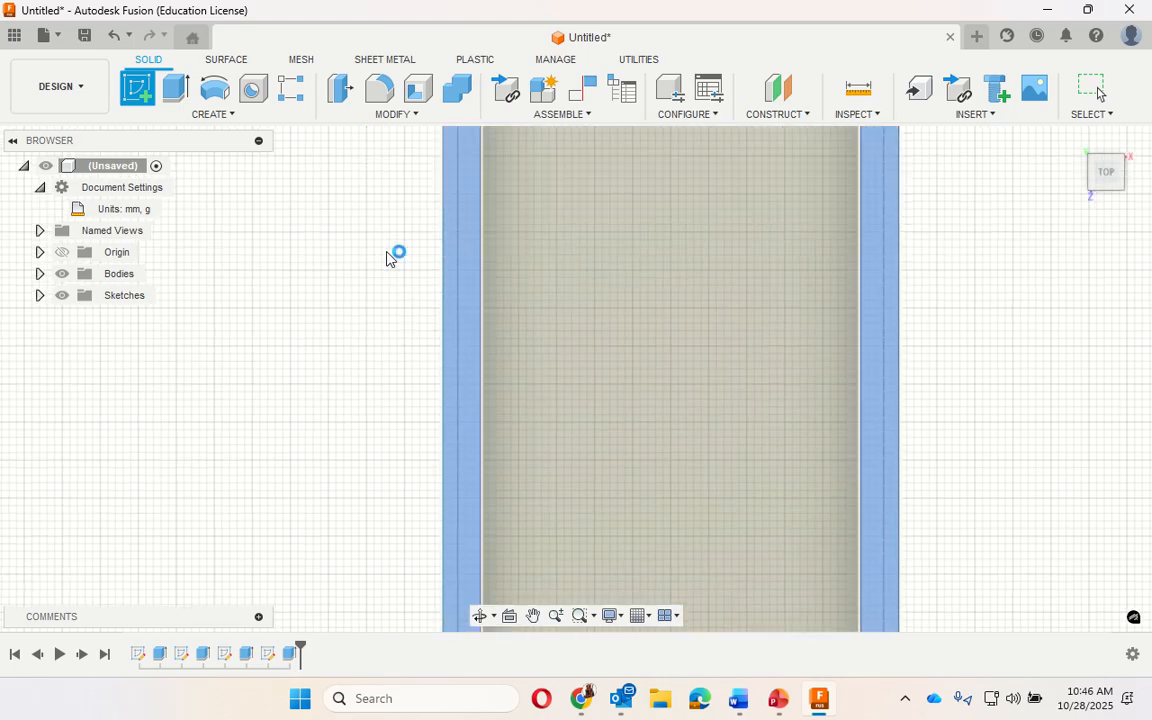
pyautogui.scroll(-5, 370, 430)
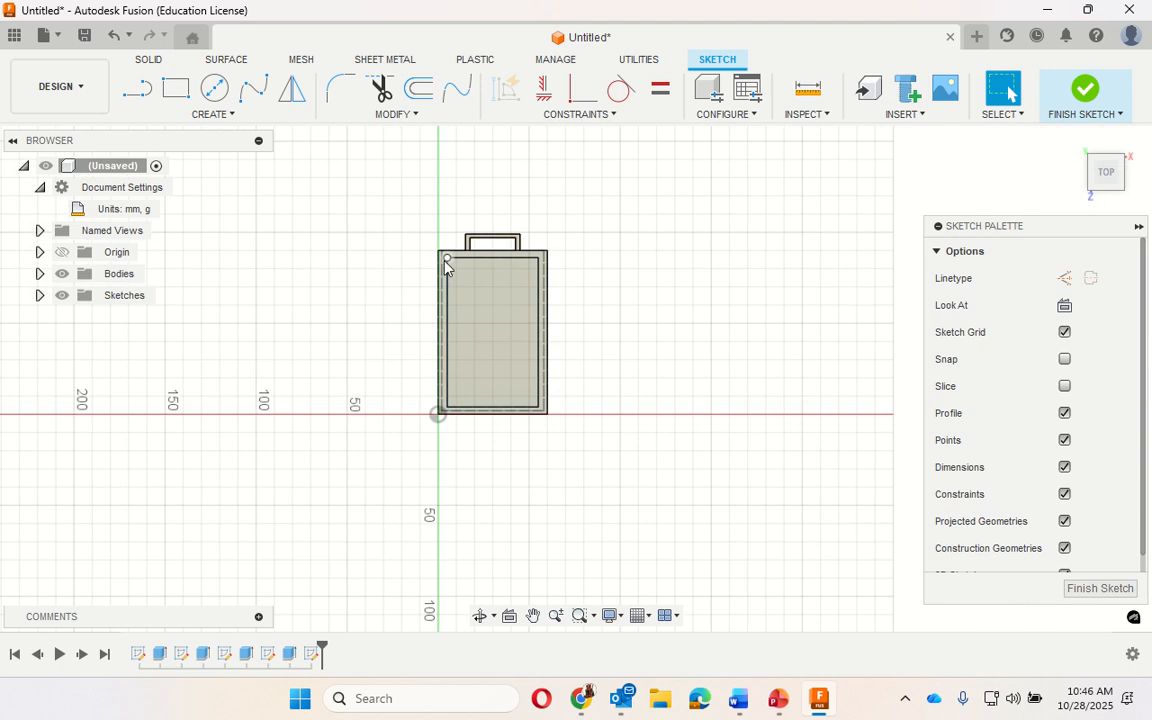
pyautogui.scroll(3, 447, 258)
pyautogui.scroll(4, 448, 229)
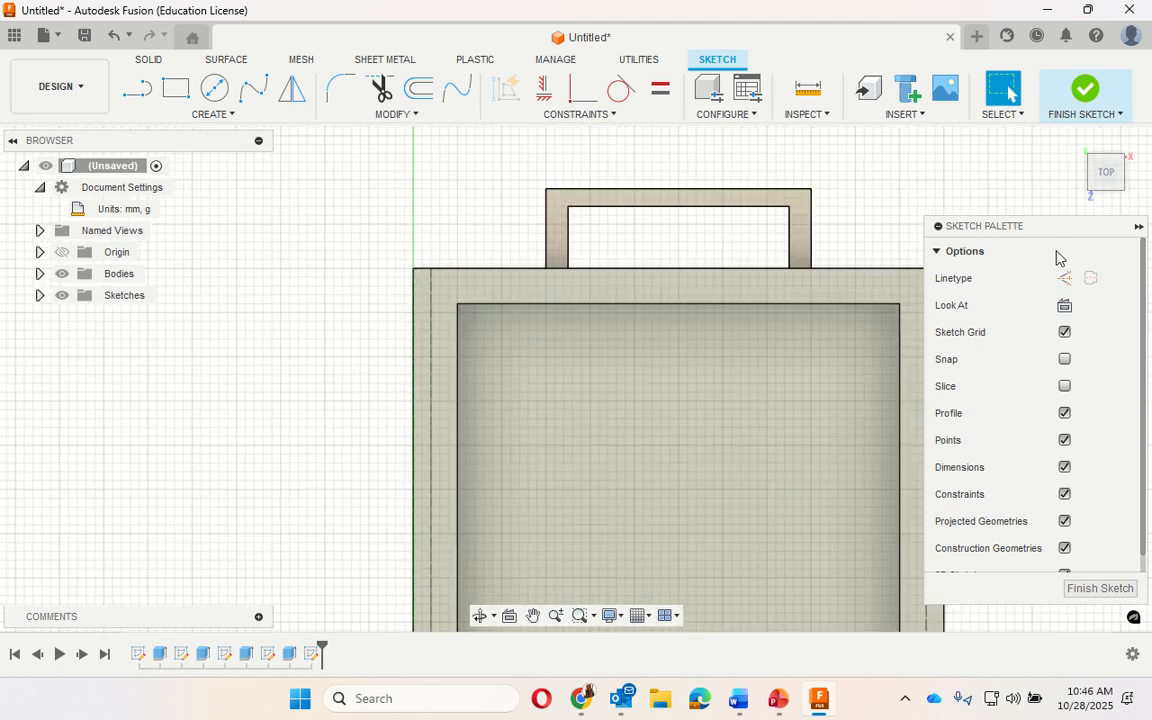
# - Place a sketch text frame across the rim's handle end, from one outer corner of the plate to the opposite long outer edge
pyautogui.click(215, 117)
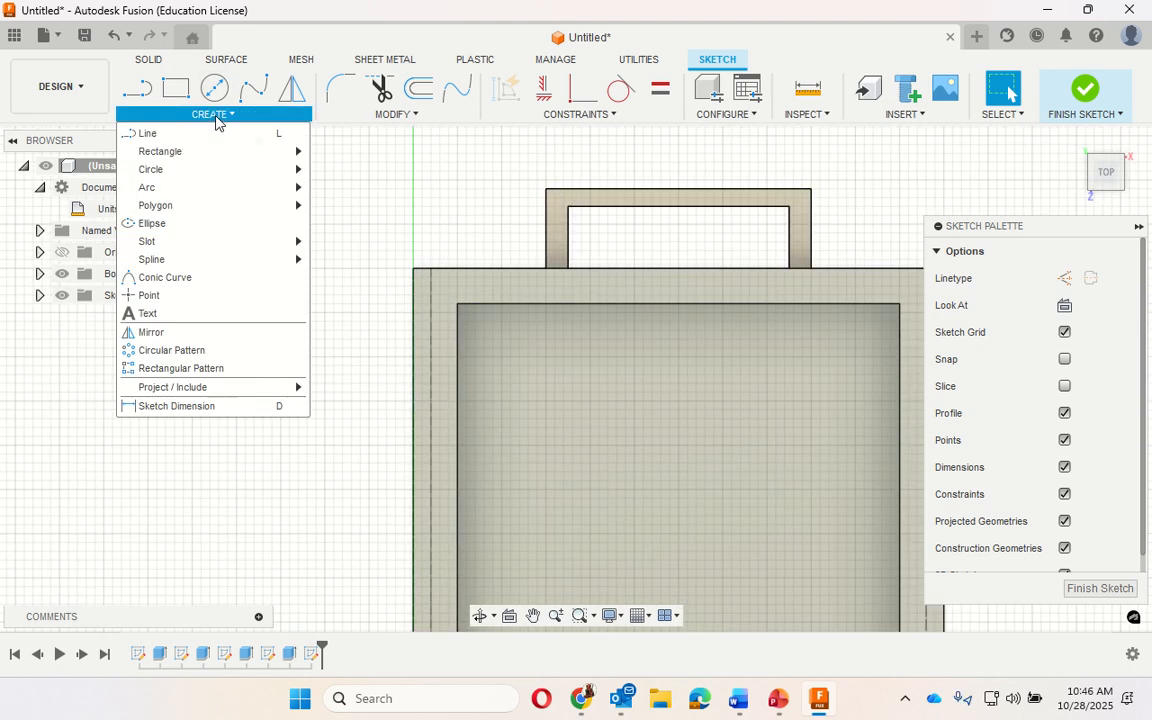
pyautogui.click(220, 315)
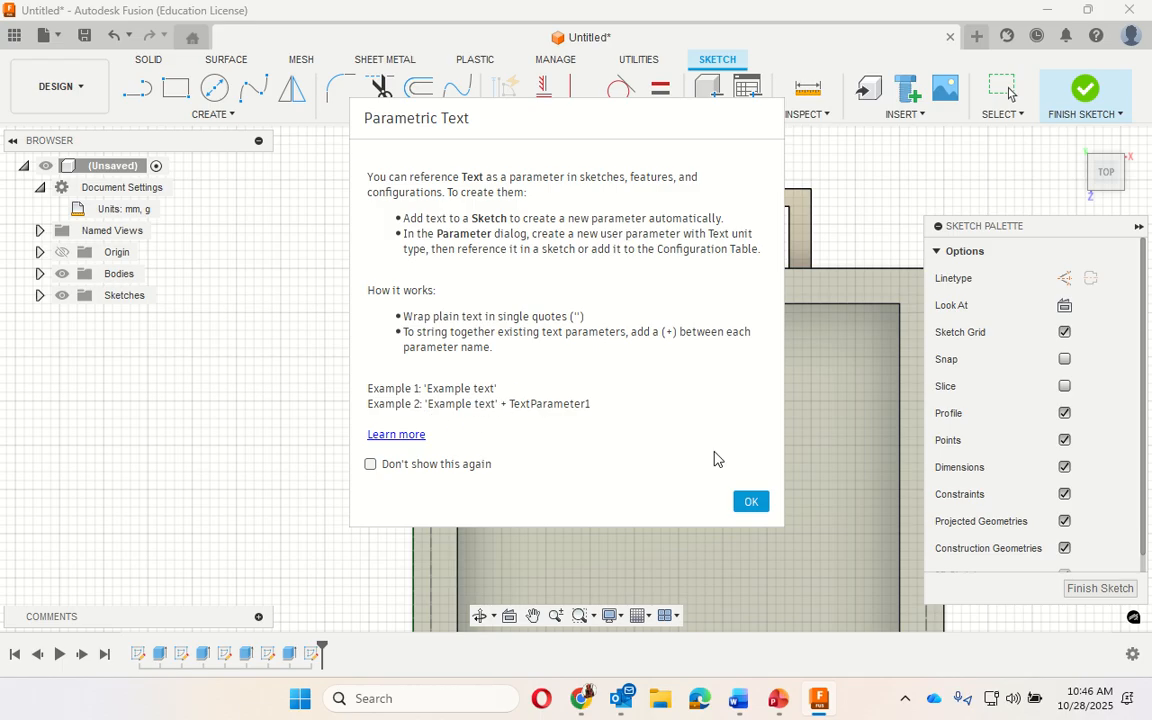
pyautogui.click(751, 502)
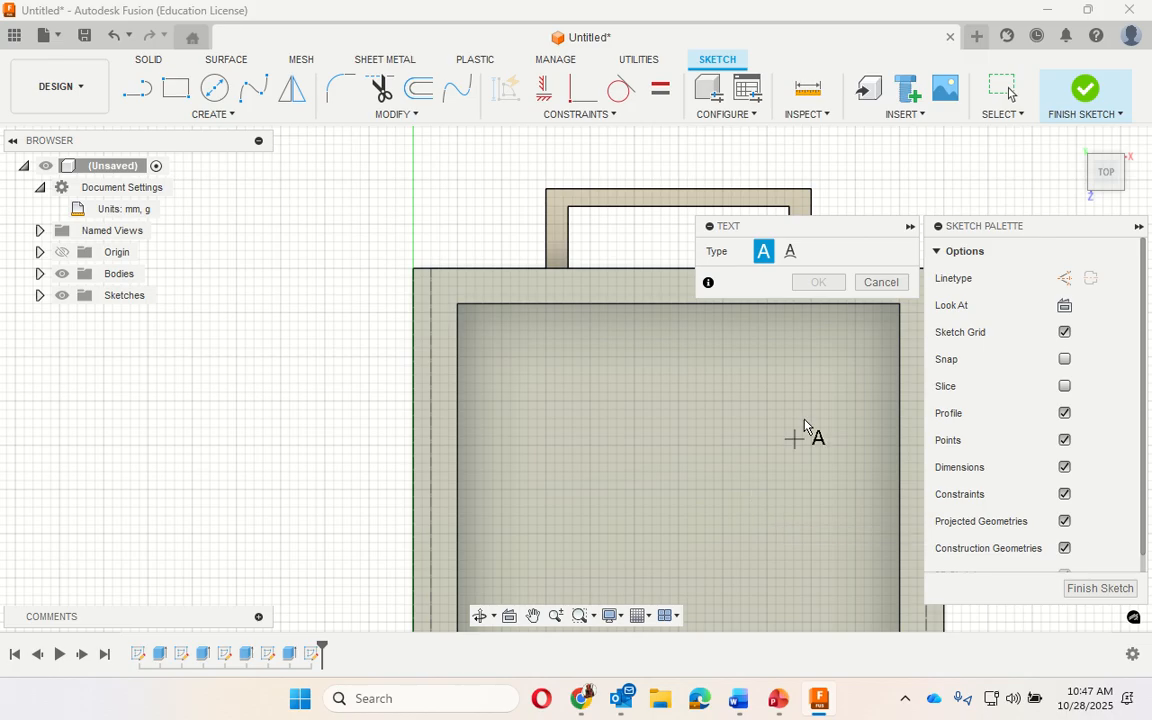
pyautogui.click(414, 268)
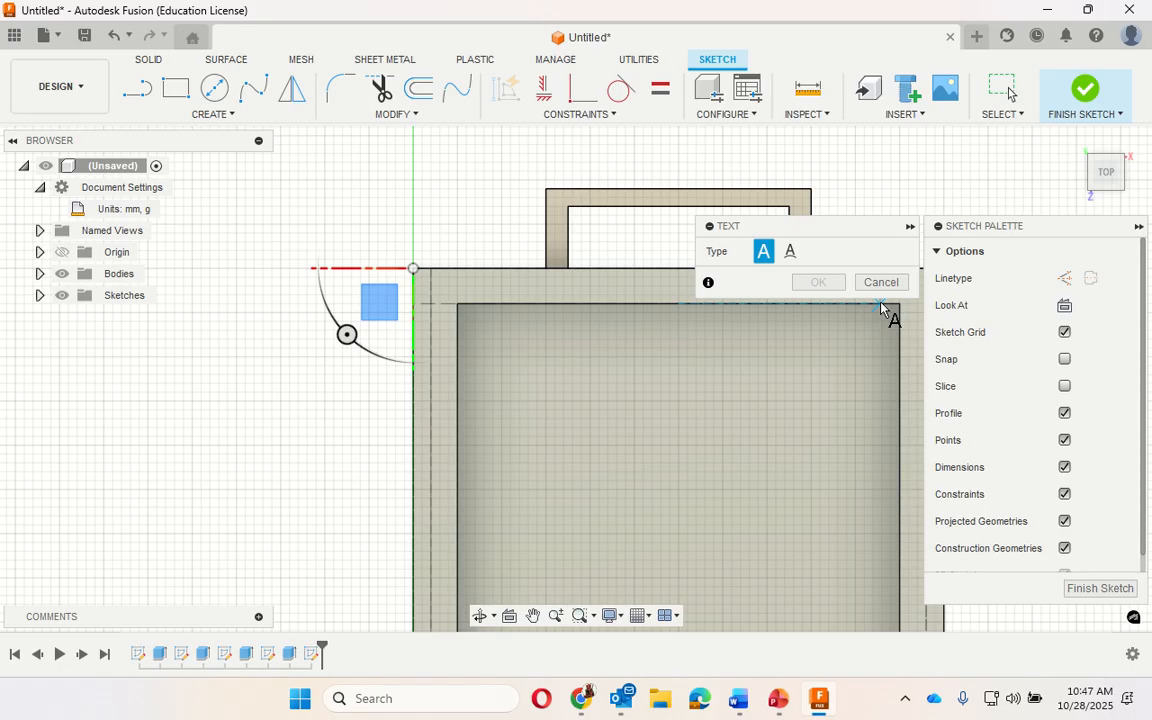
pyautogui.scroll(2, 880, 305)
pyautogui.scroll(-6, 882, 321)
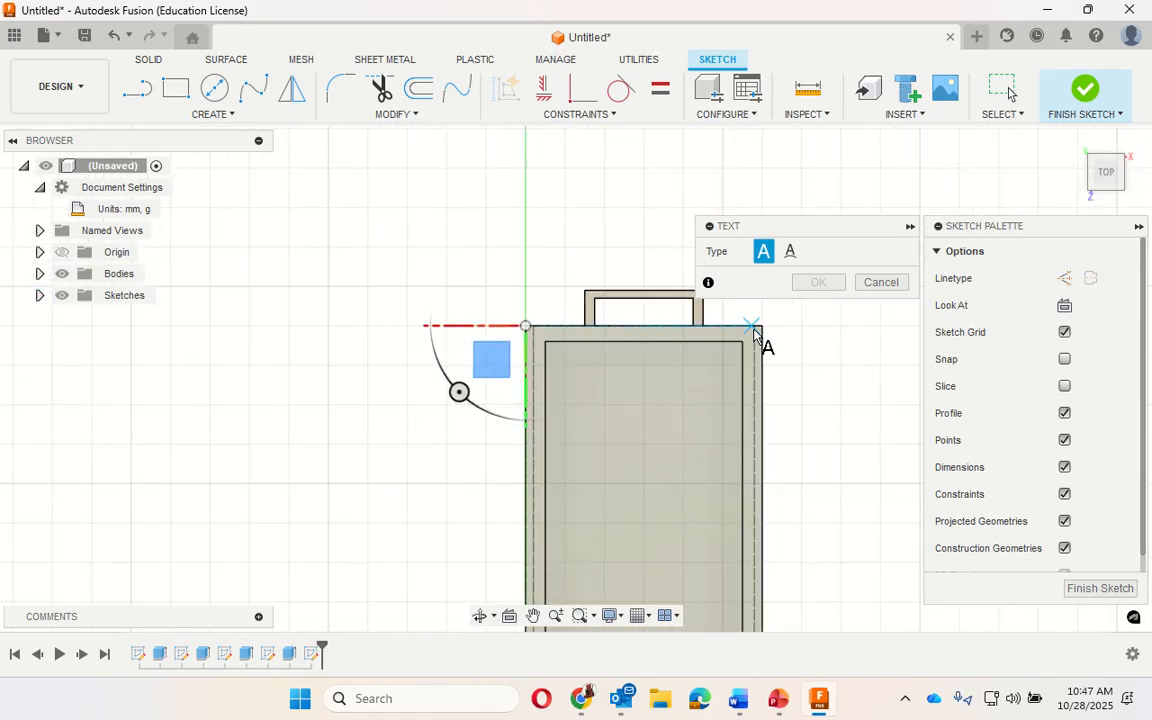
pyautogui.scroll(4, 762, 332)
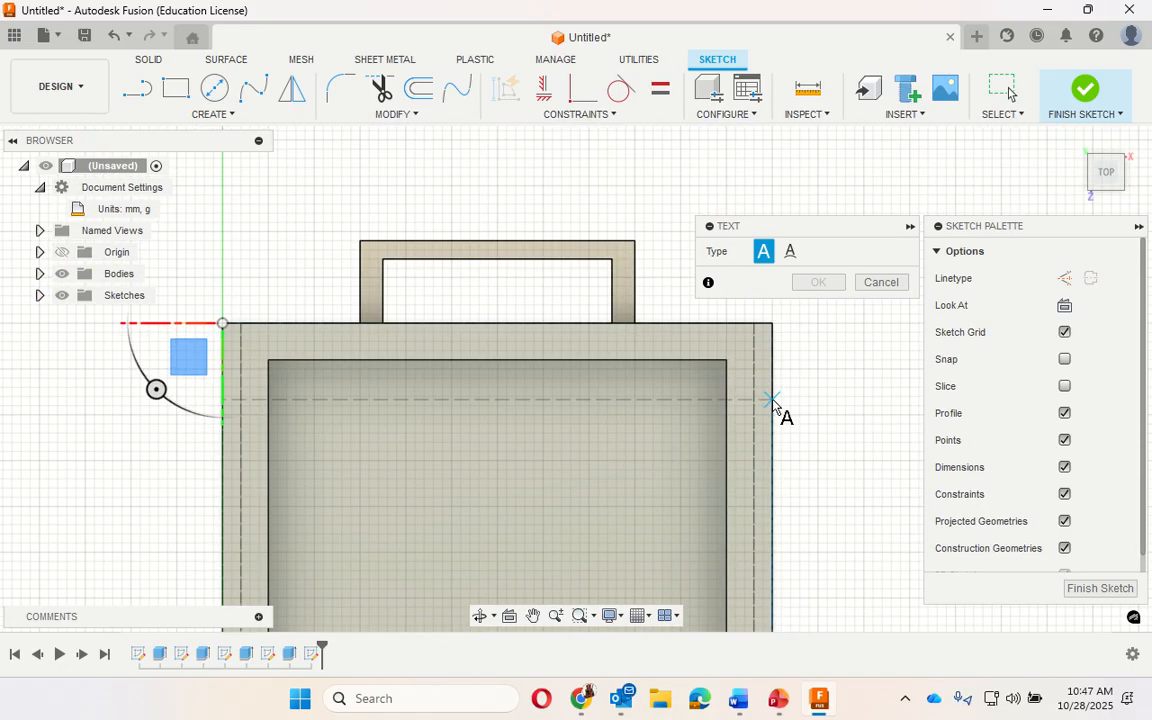
pyautogui.click(771, 400)
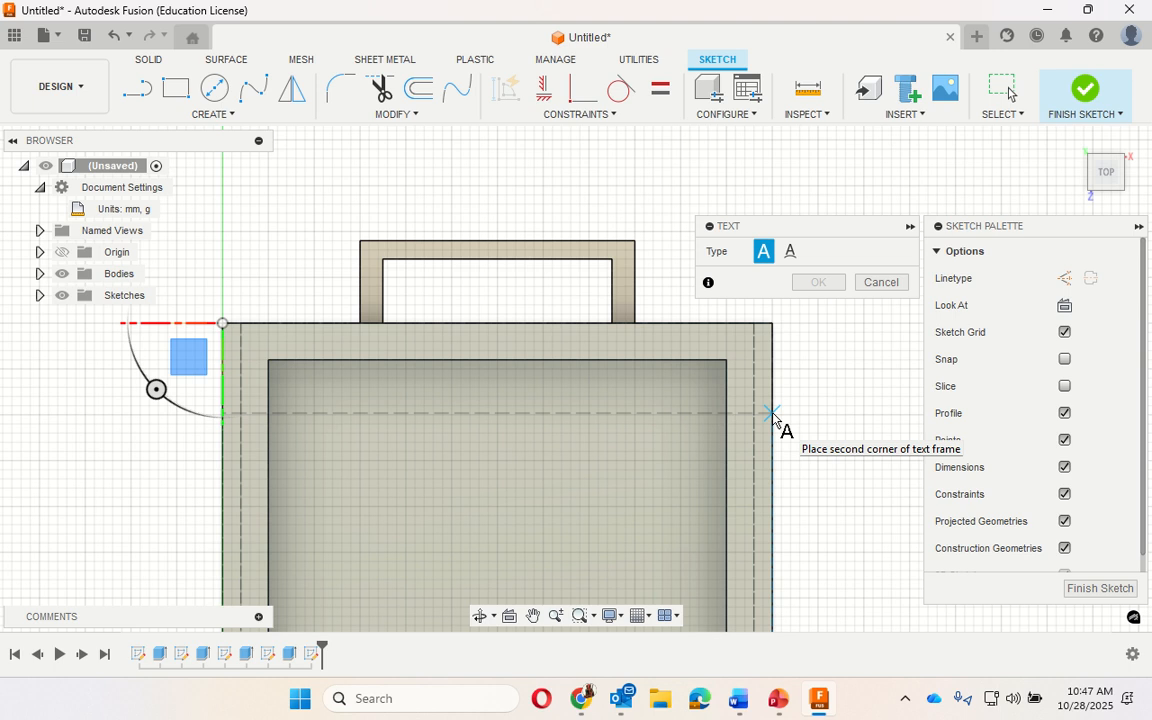
pyautogui.click(772, 396)
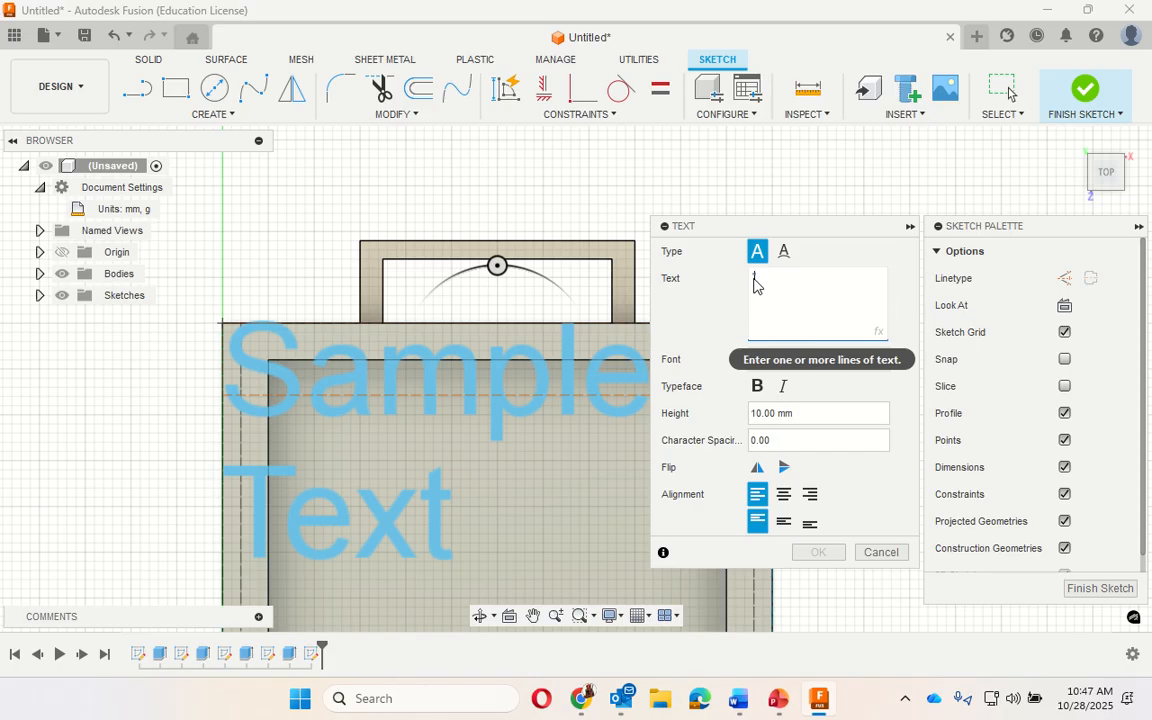
# - Enter the text Central in the frame, center it horizontally and set its font to Arial Black
pyautogui.write('Central')
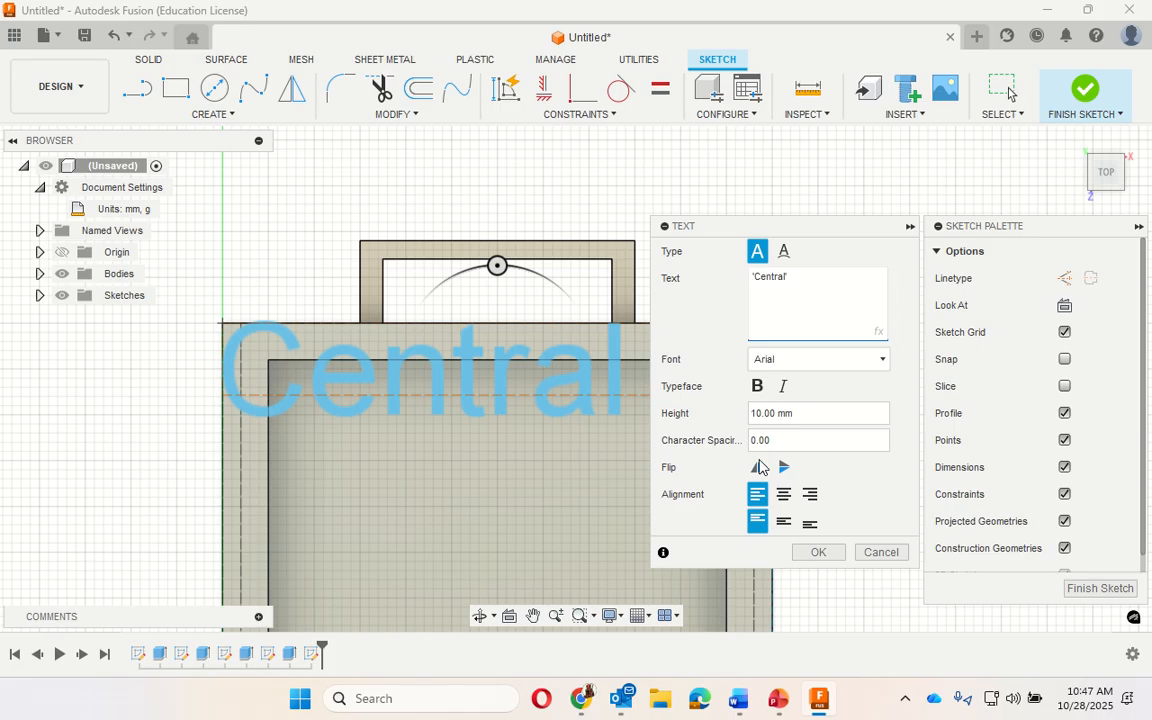
pyautogui.click(785, 495)
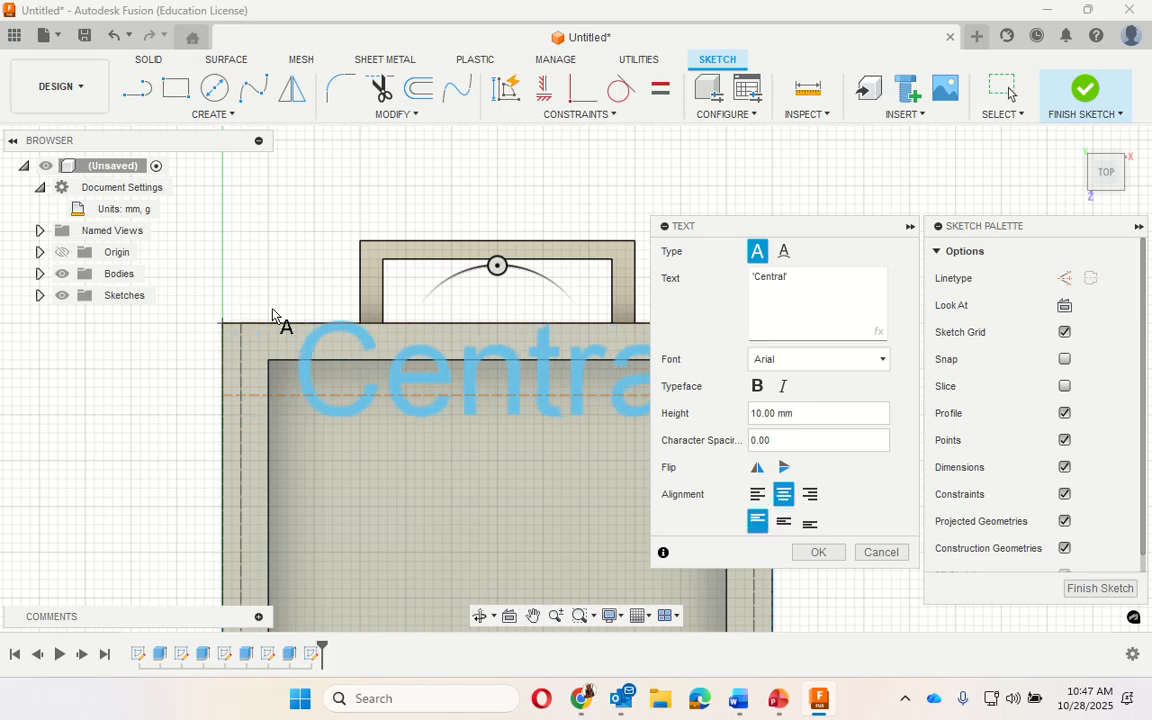
pyautogui.click(1138, 226)
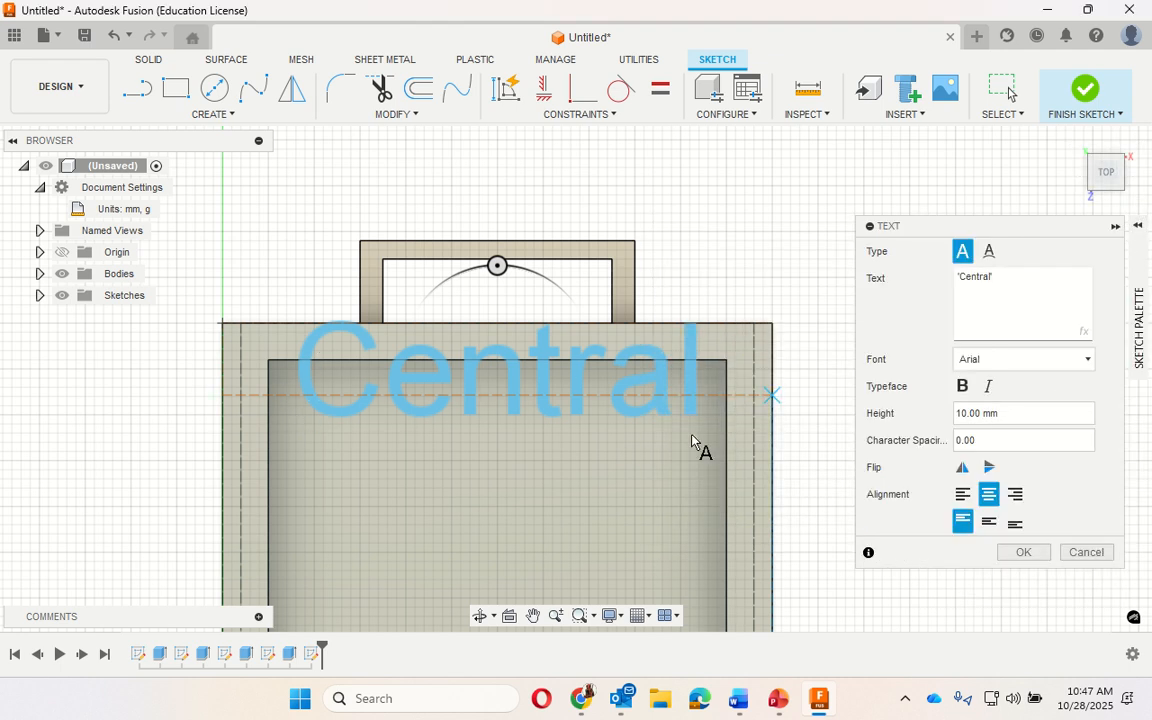
pyautogui.click(1089, 362)
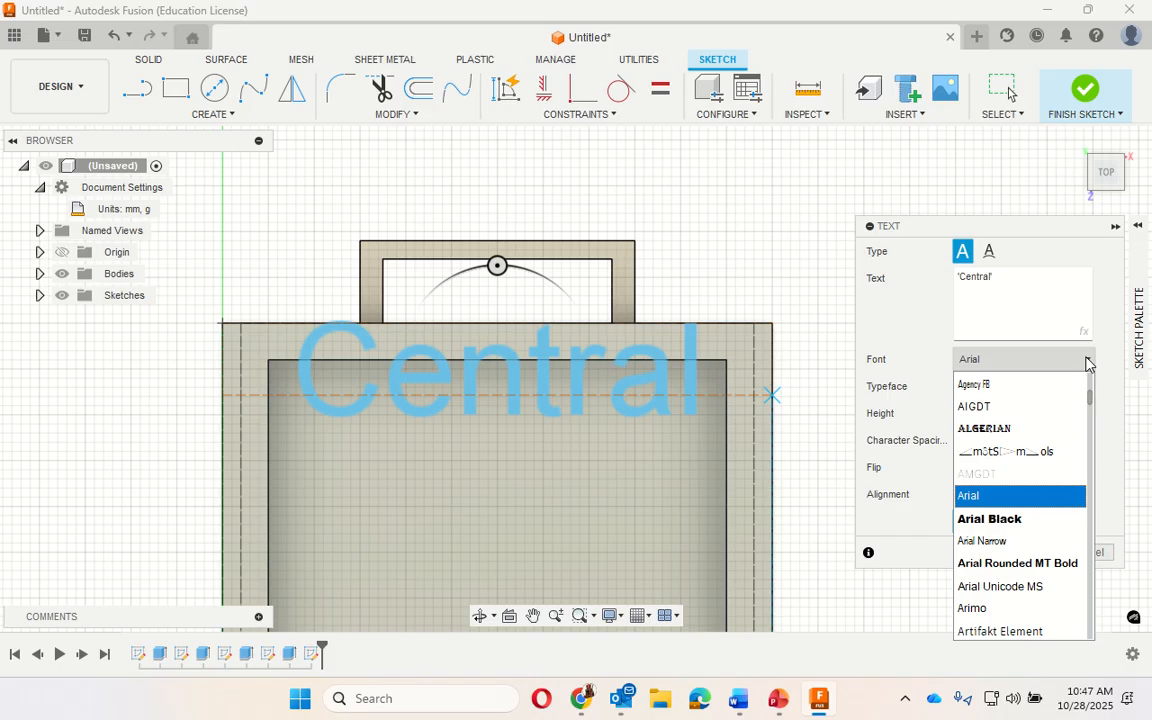
pyautogui.click(972, 519)
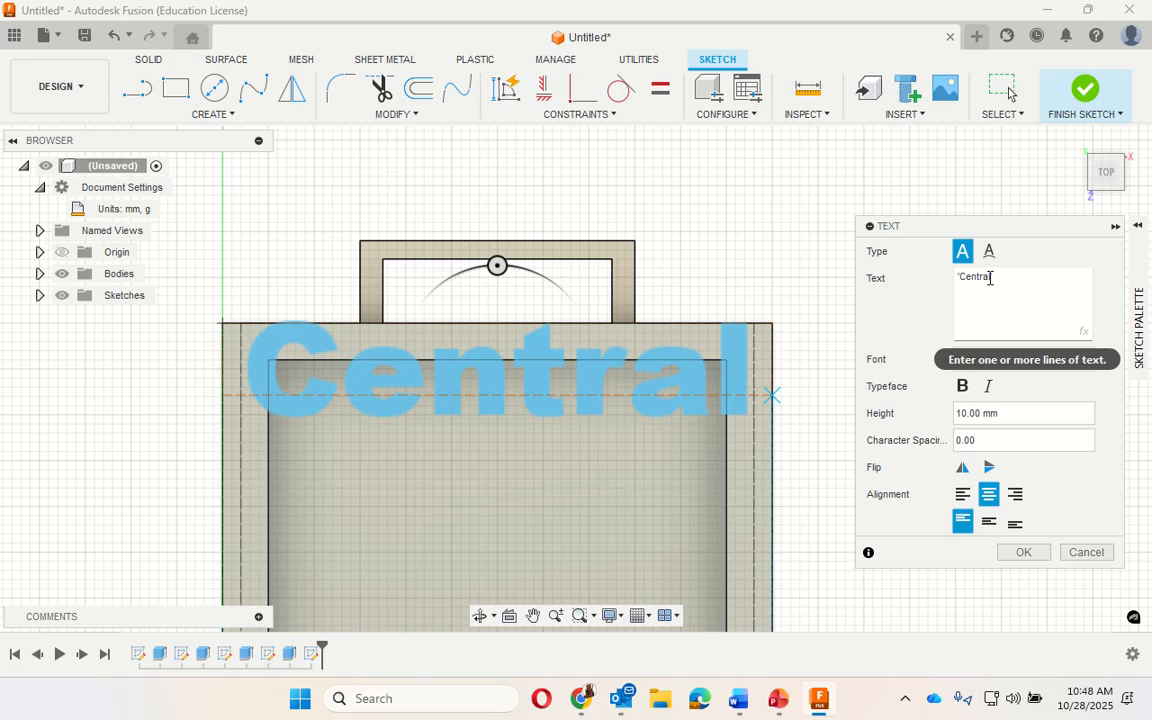
# - Replace the frame's wording with the all-capitals text CENTRAL
pyautogui.moveTo(992, 278); pyautogui.dragTo(960, 279)
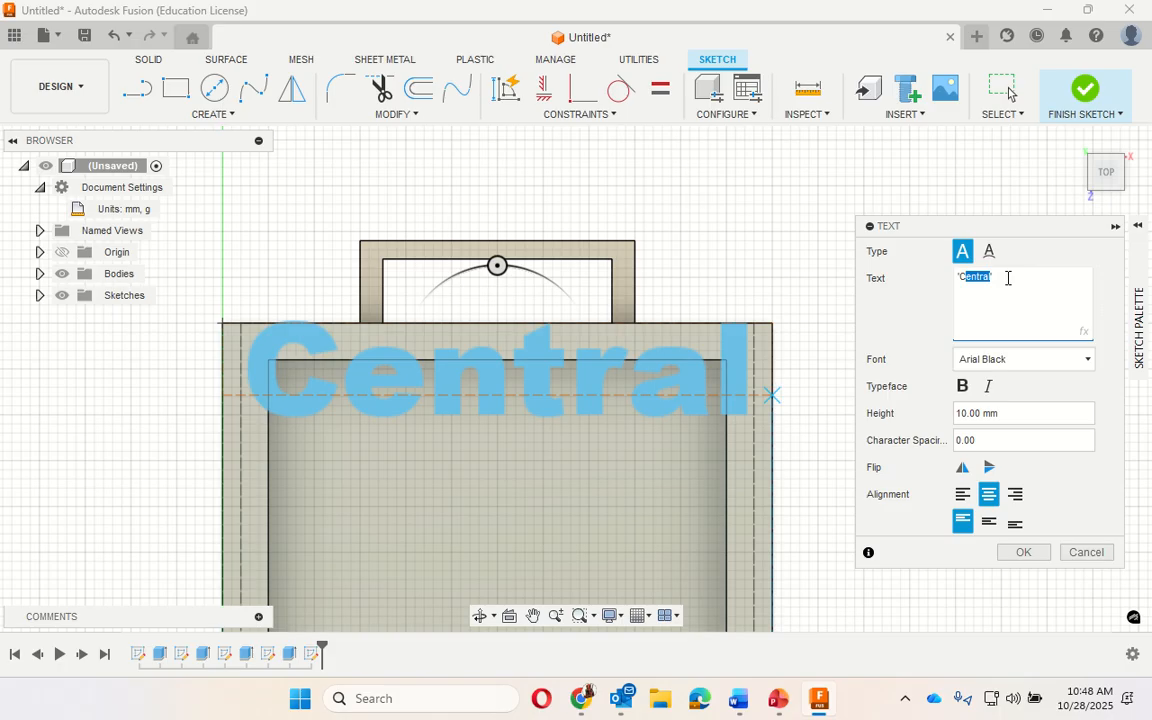
pyautogui.write('CENTR')
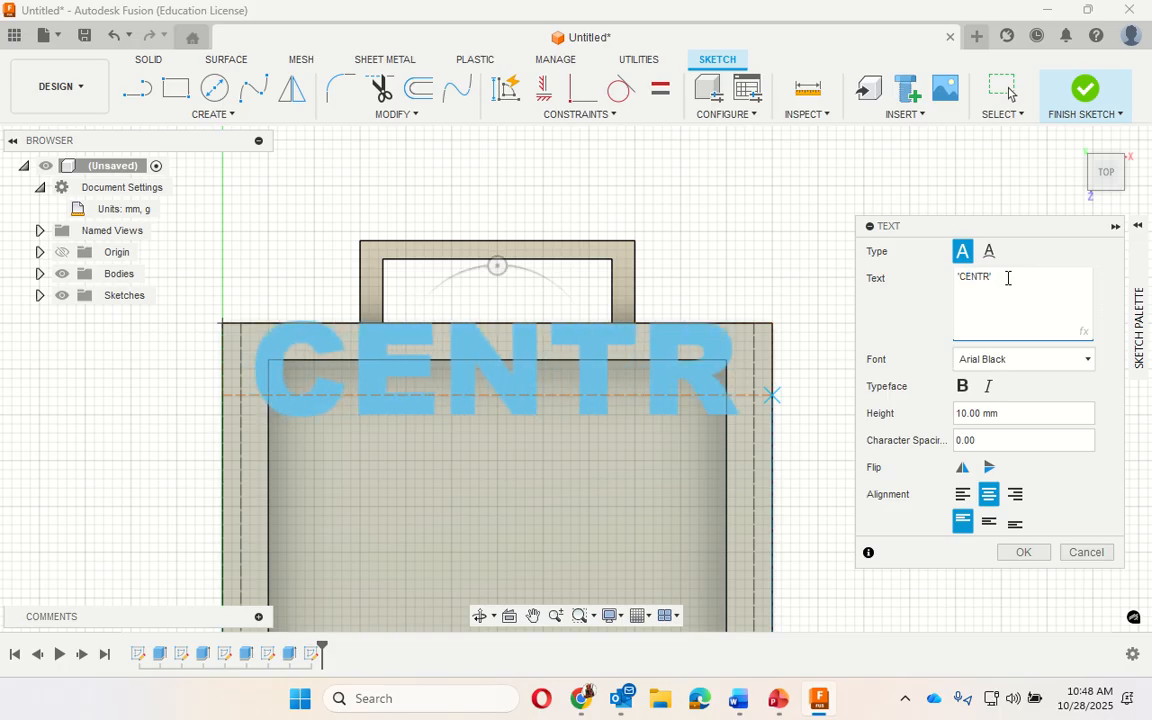
pyautogui.write('AL')
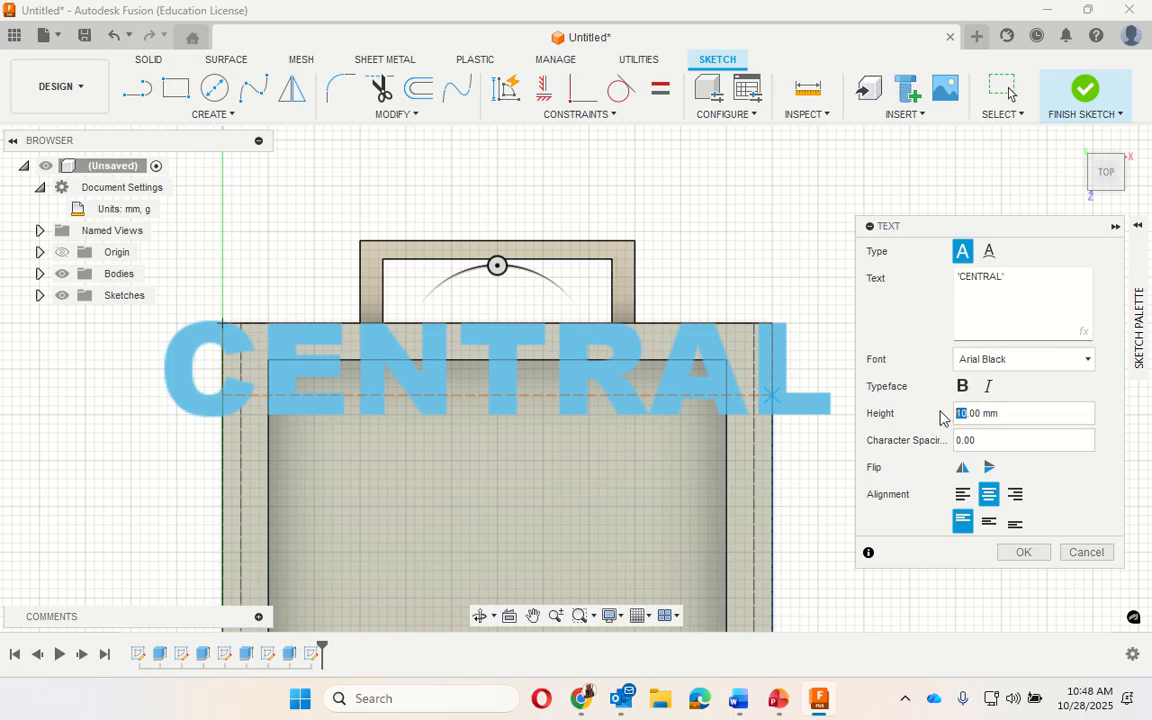
# - Set the CENTRAL text height to 8 mm, accept the text and finish the sketch
pyautogui.write('5')
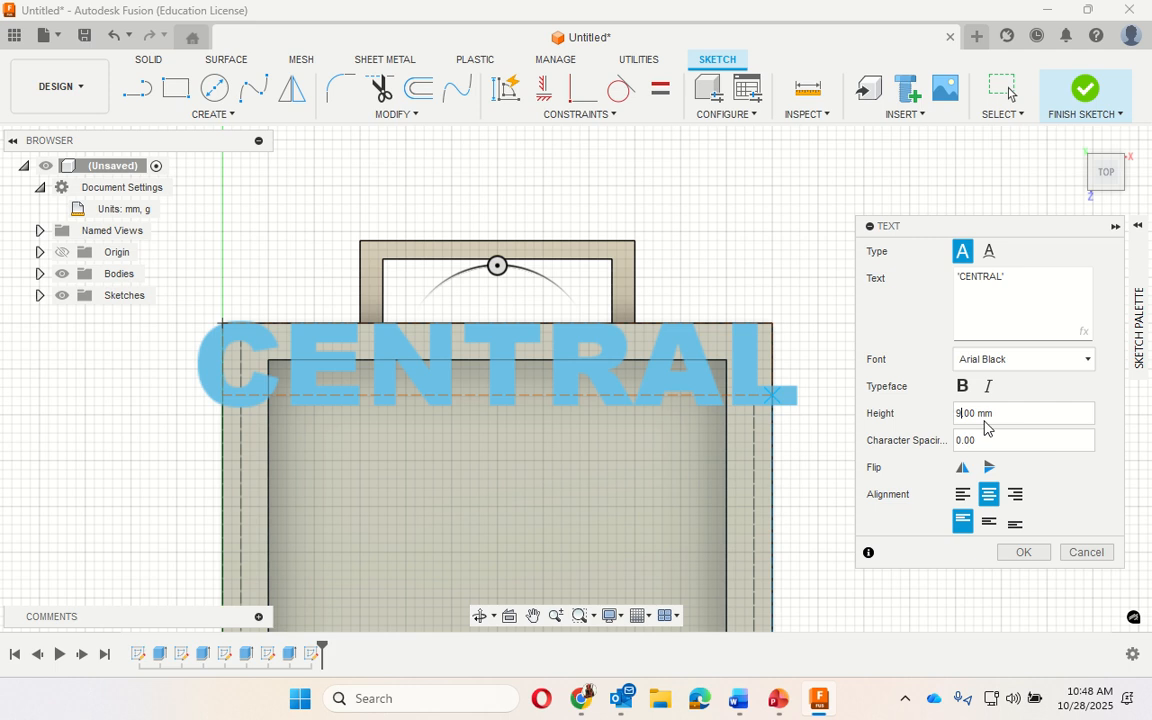
pyautogui.press('BackSpace')
pyautogui.write('8')
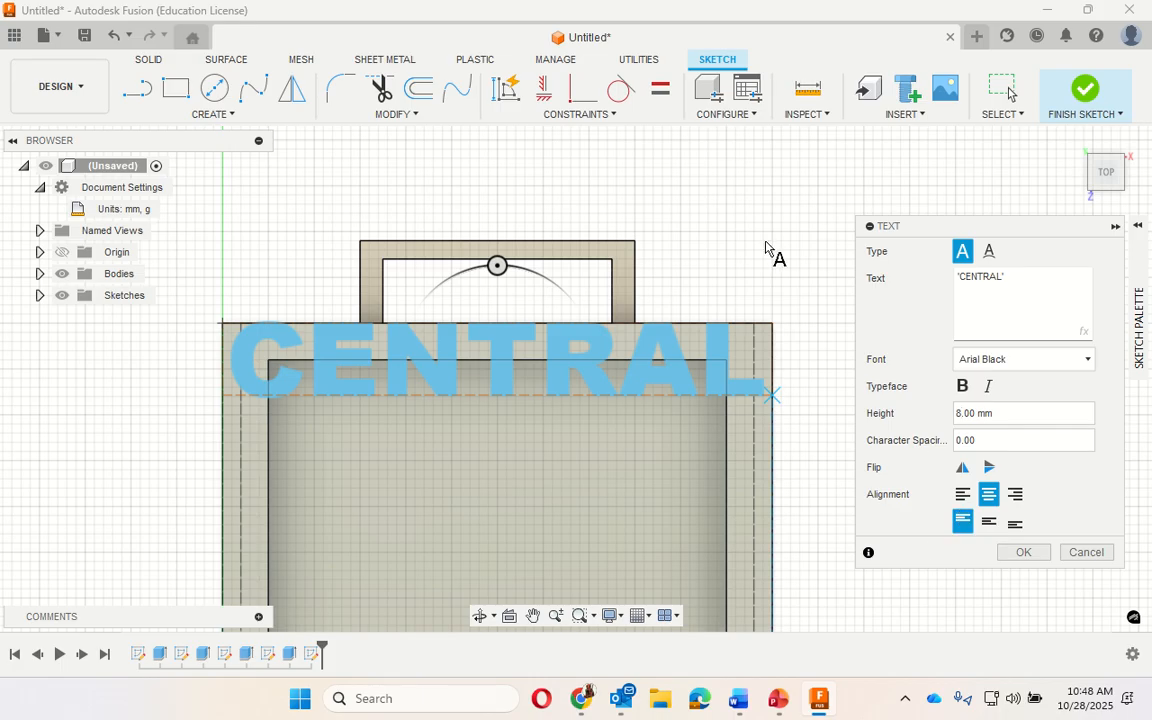
pyautogui.scroll(-2, 771, 250)
pyautogui.scroll(-3, 560, 170)
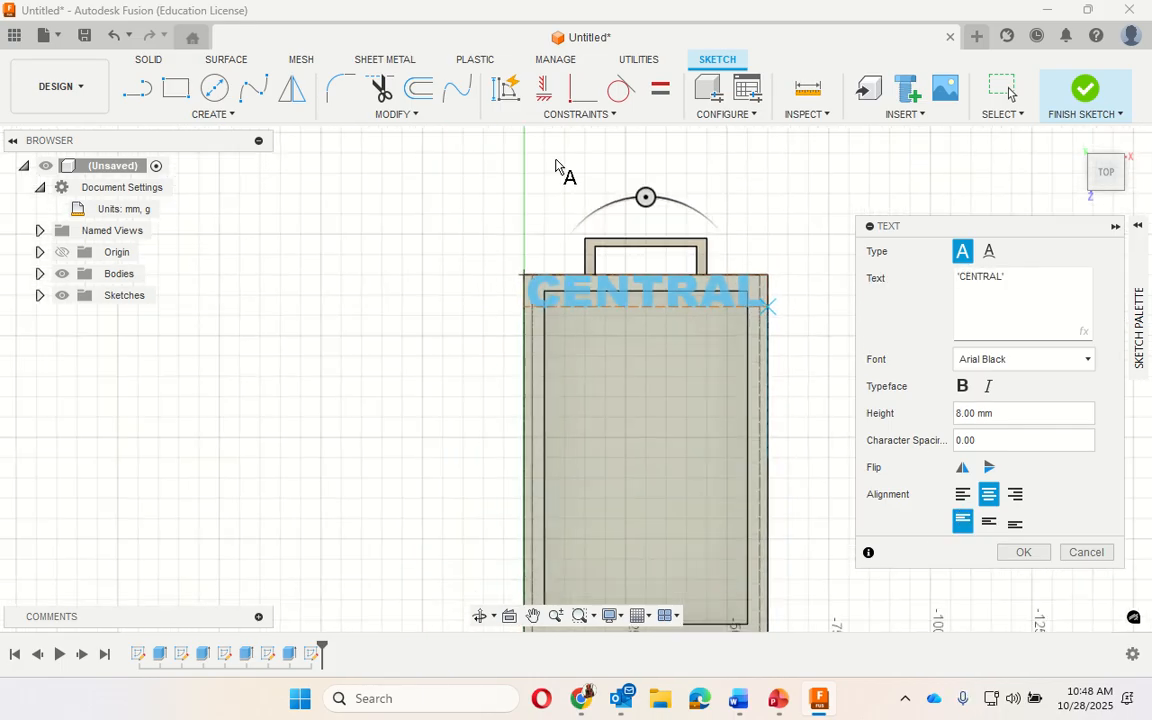
pyautogui.scroll(1, 372, 236)
pyautogui.scroll(1, 372, 236)
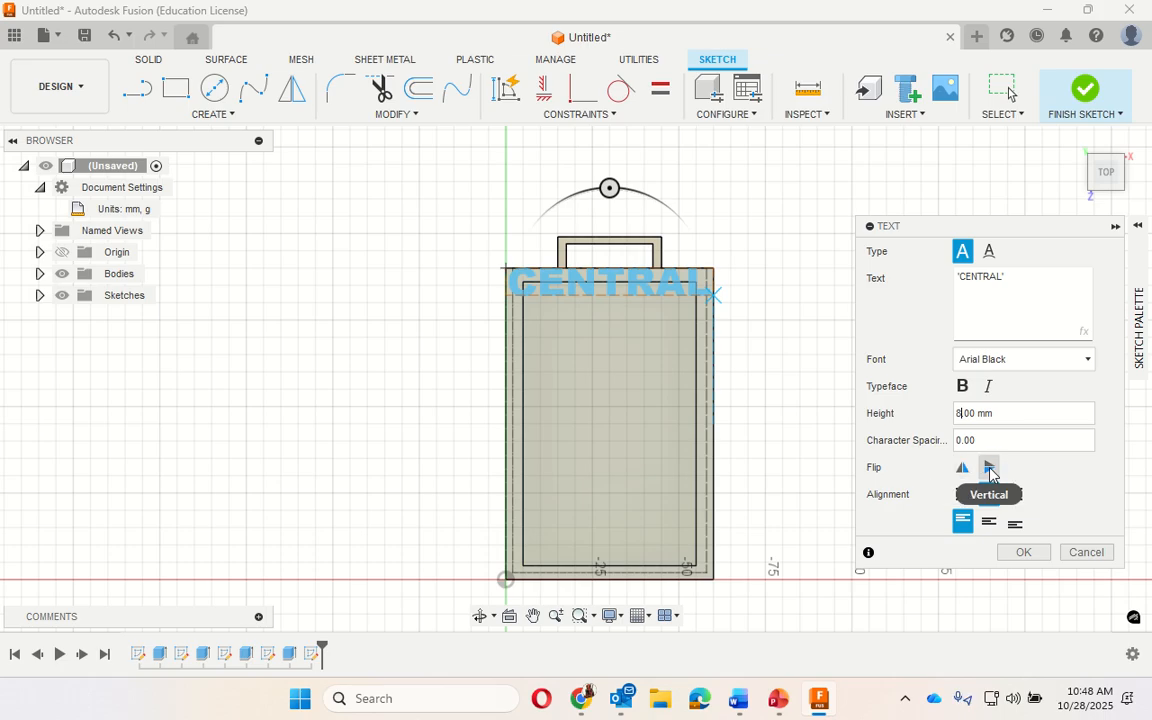
pyautogui.click(1010, 553)
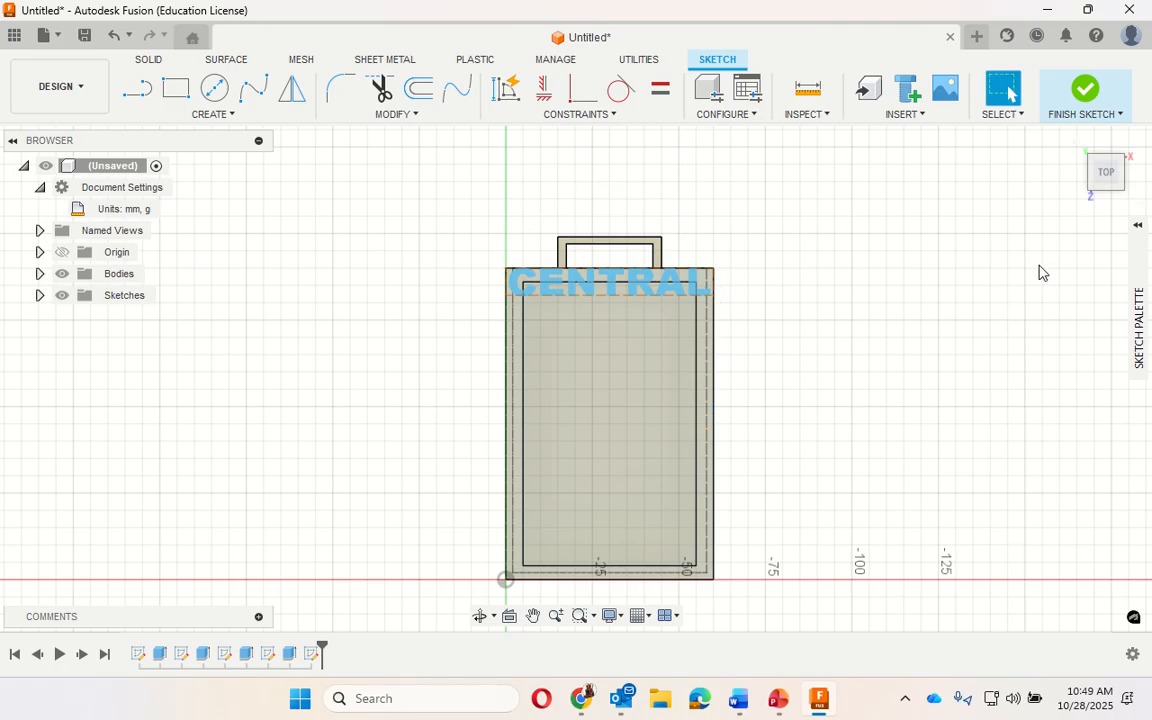
pyautogui.scroll(-2, 879, 319)
pyautogui.scroll(3, 883, 317)
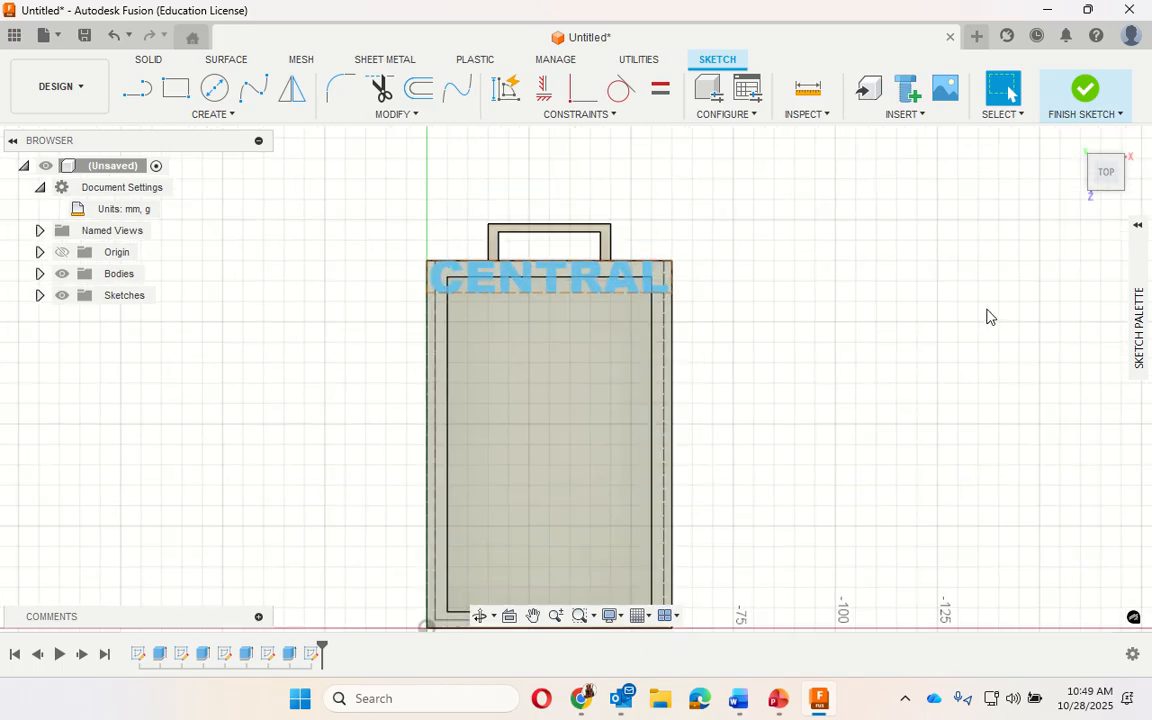
pyautogui.click(1089, 89)
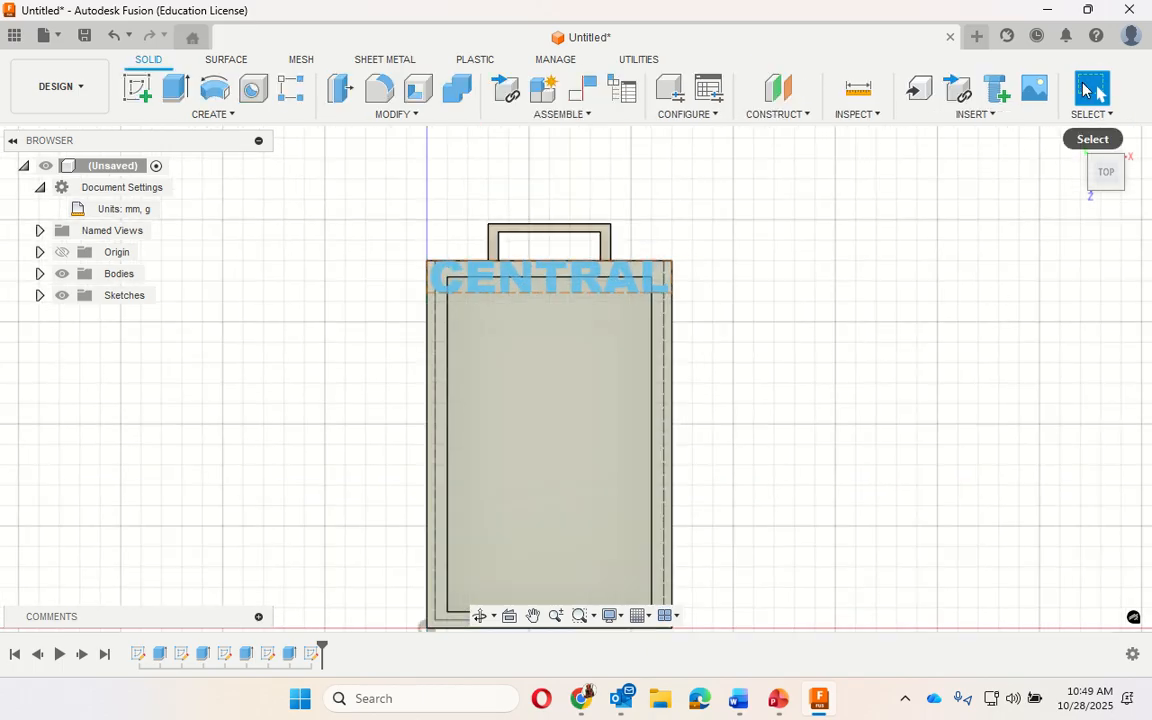
# - Extrude the CENTRAL sketch text 1 mm upward, joined to the plate, and show the model in the home view
pyautogui.click(579, 286)
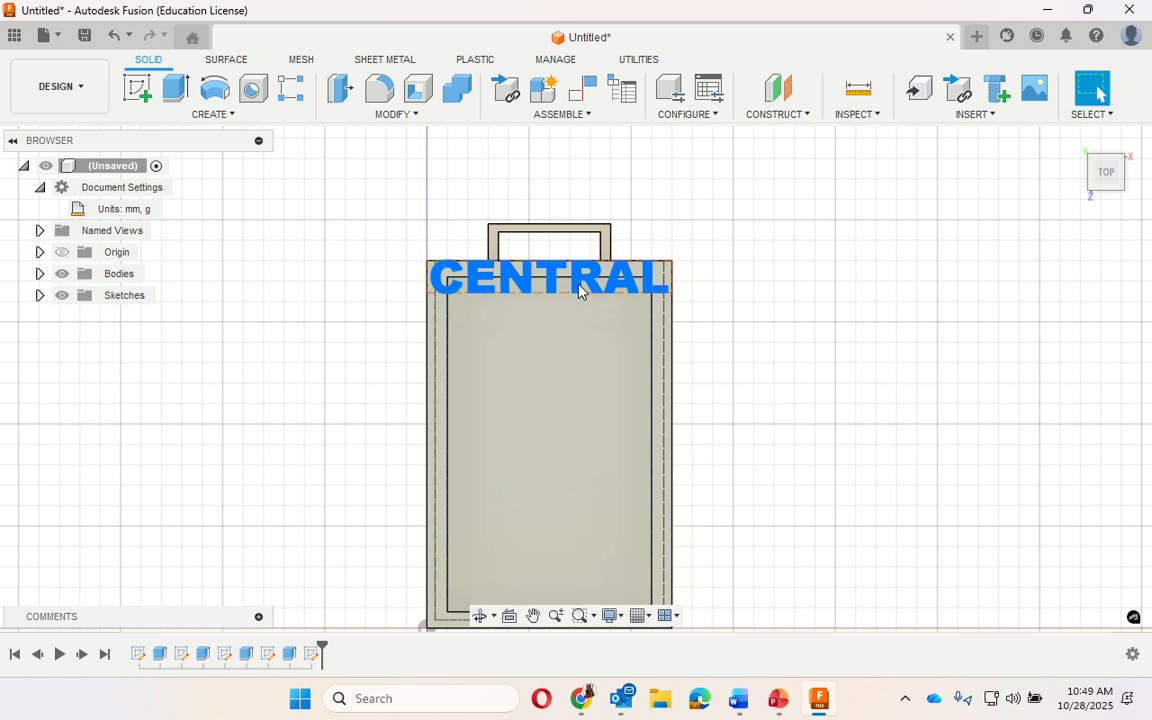
pyautogui.rightClick(579, 288)
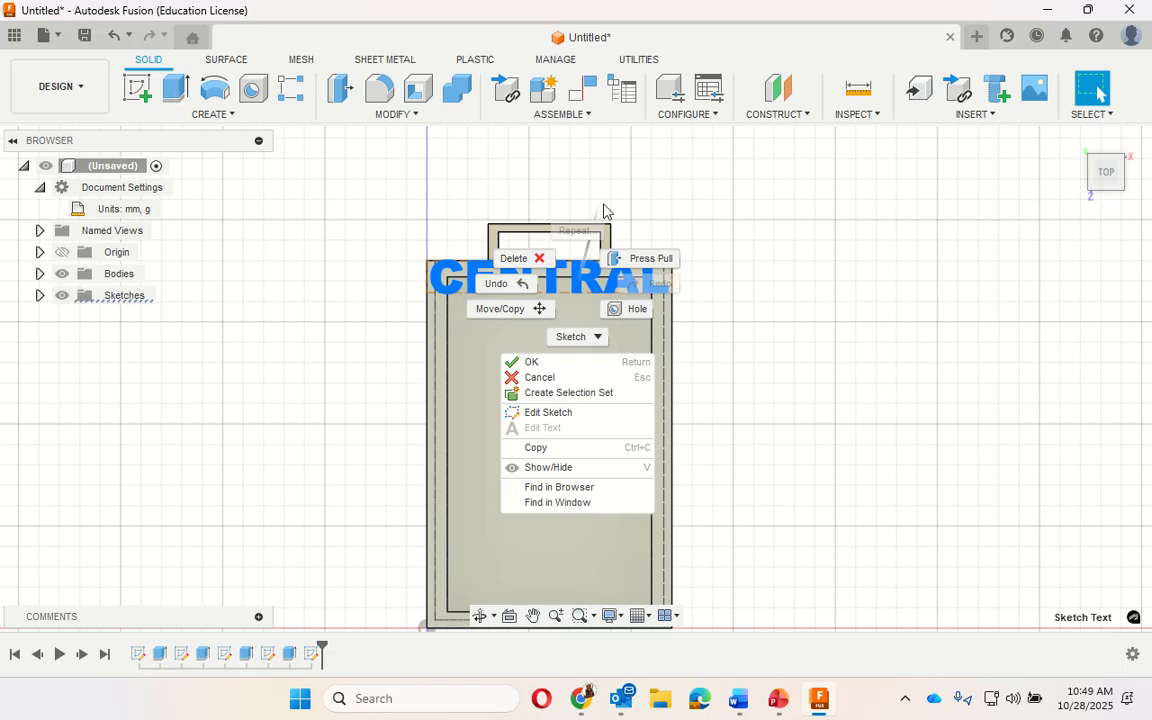
pyautogui.click(638, 265)
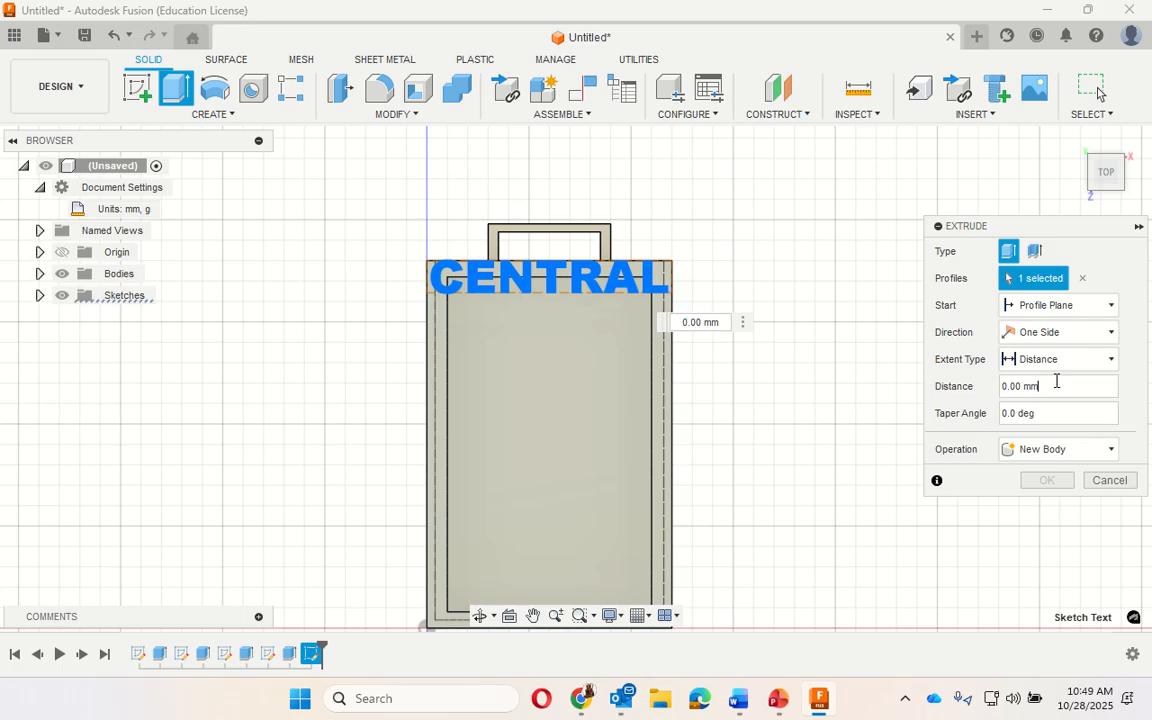
pyautogui.click(1052, 386)
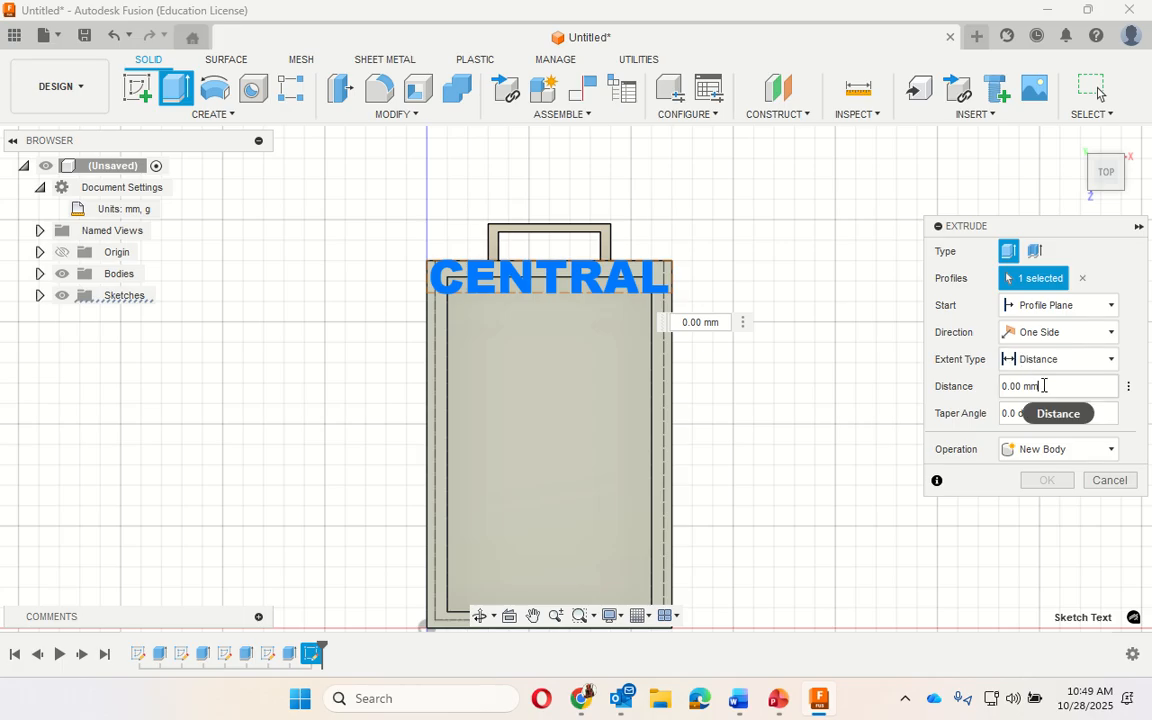
pyautogui.moveTo(1040, 387); pyautogui.dragTo(995, 388)
pyautogui.write('1')
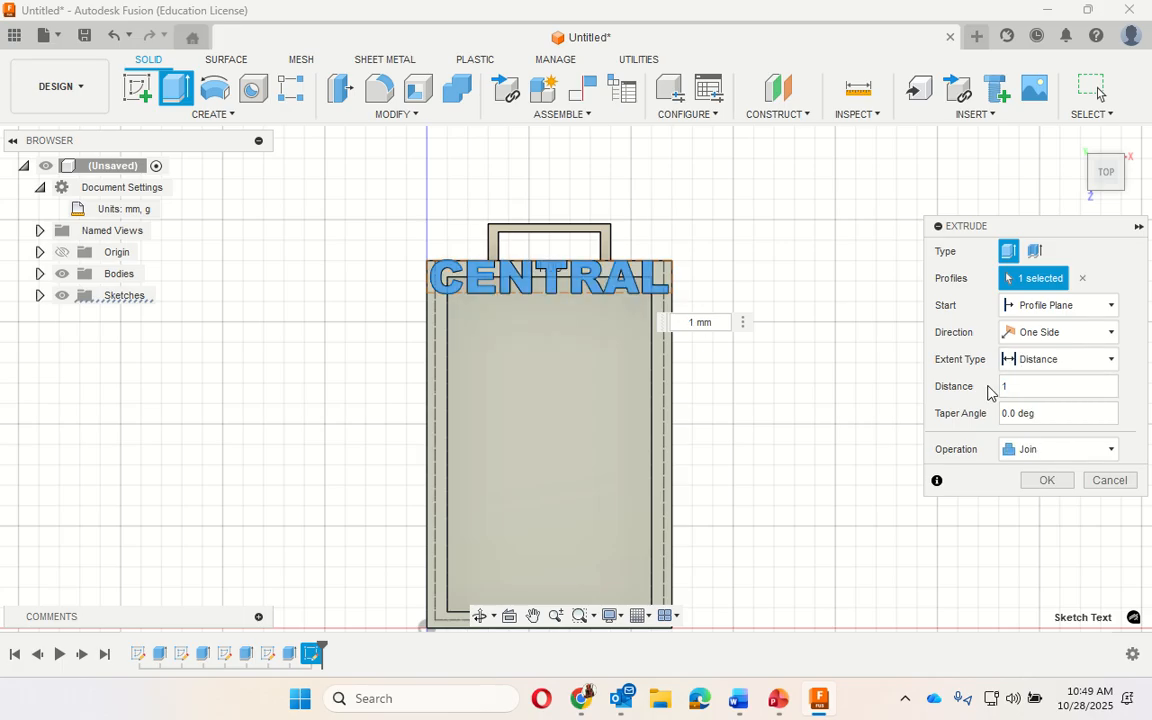
pyautogui.click(1035, 482)
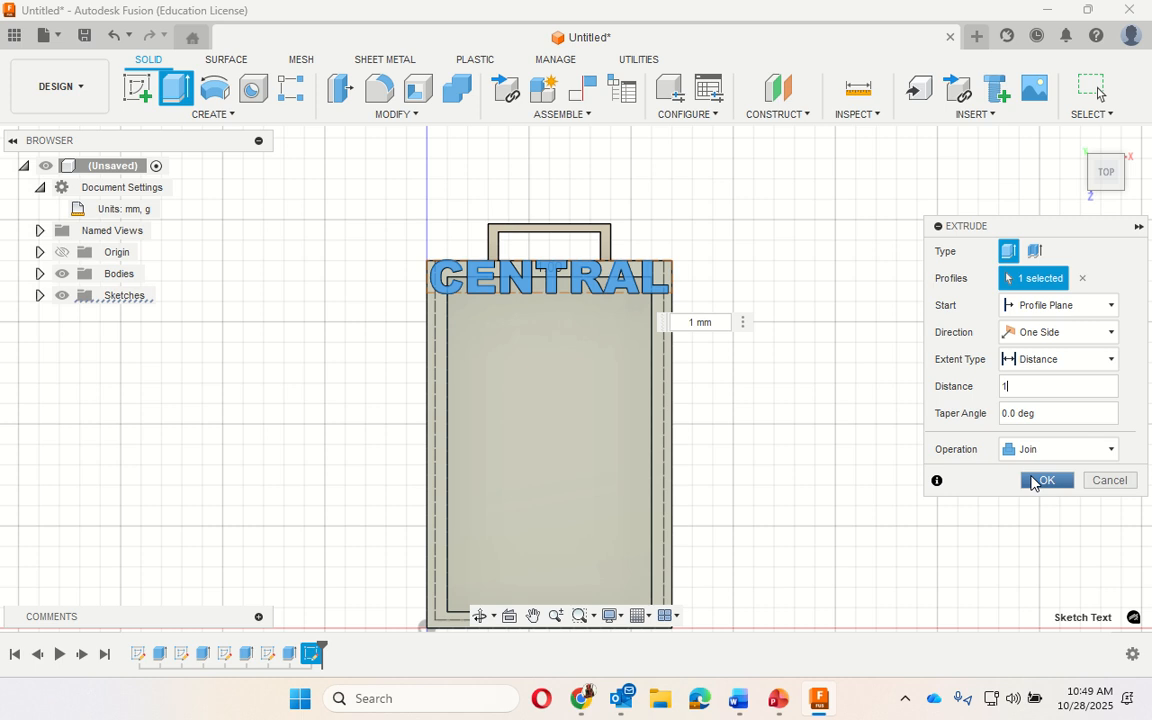
pyautogui.click(1040, 480)
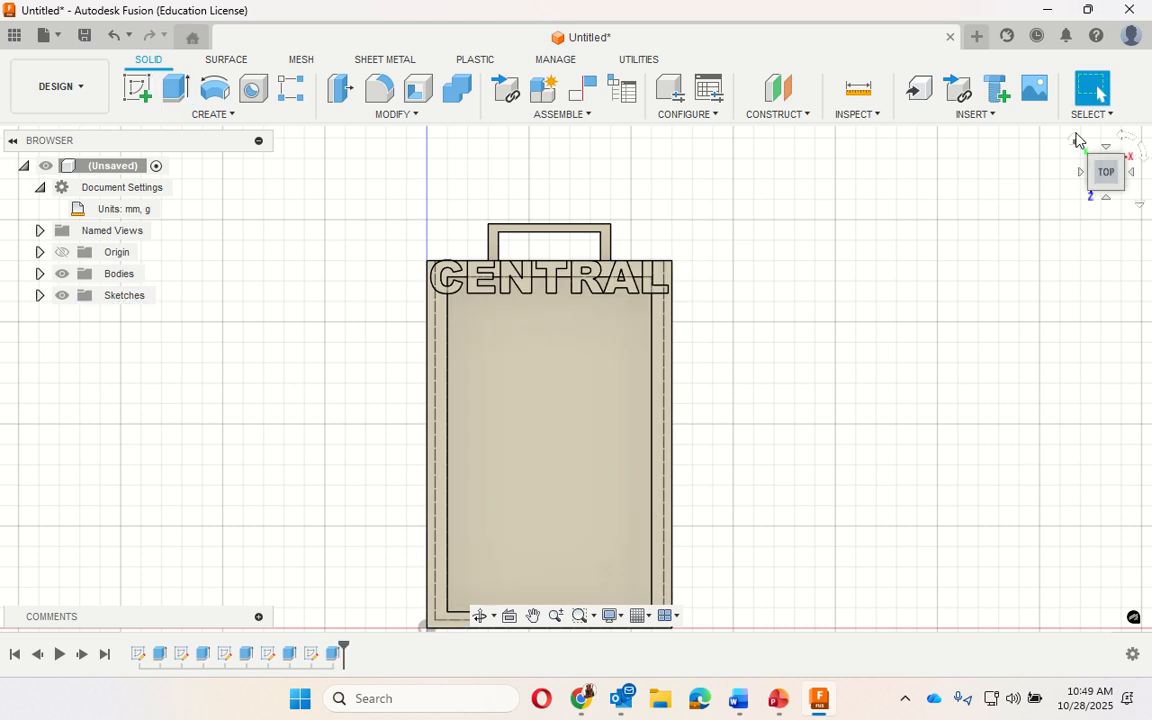
pyautogui.click(1076, 140)
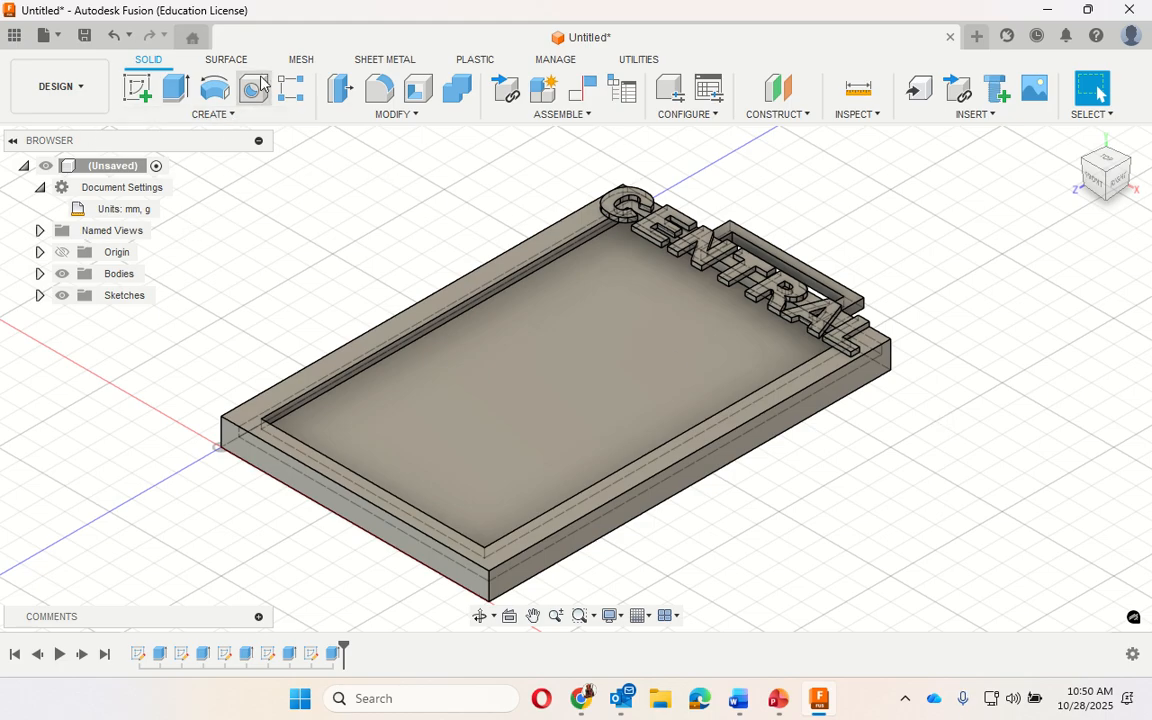
pyautogui.click(236, 116)
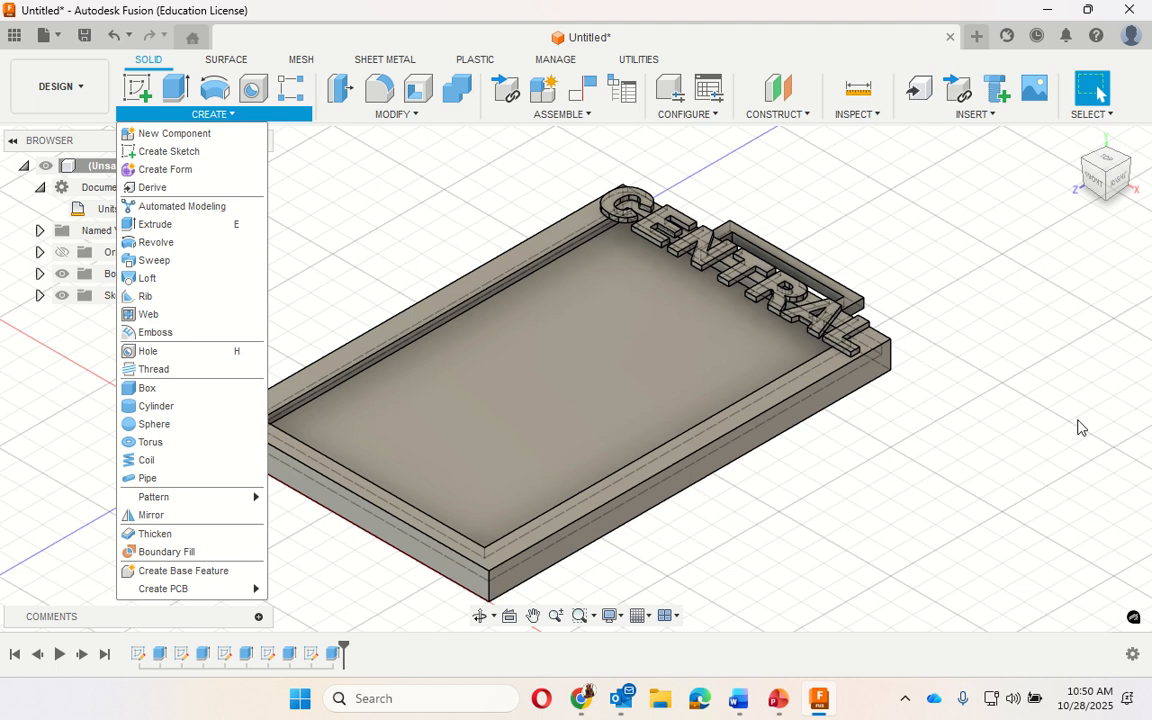
pyautogui.click(1077, 427)
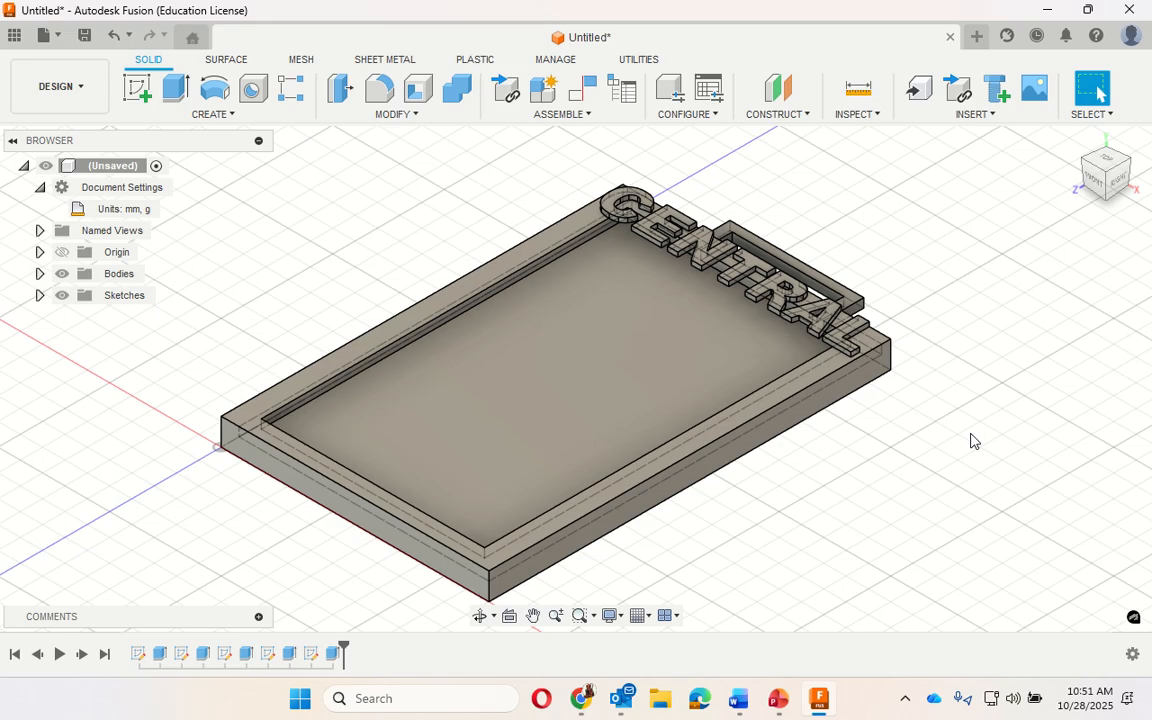
# - Start saving the design and enter Holiday ornament as its name, correcting the misspellings
pyautogui.click(83, 36)
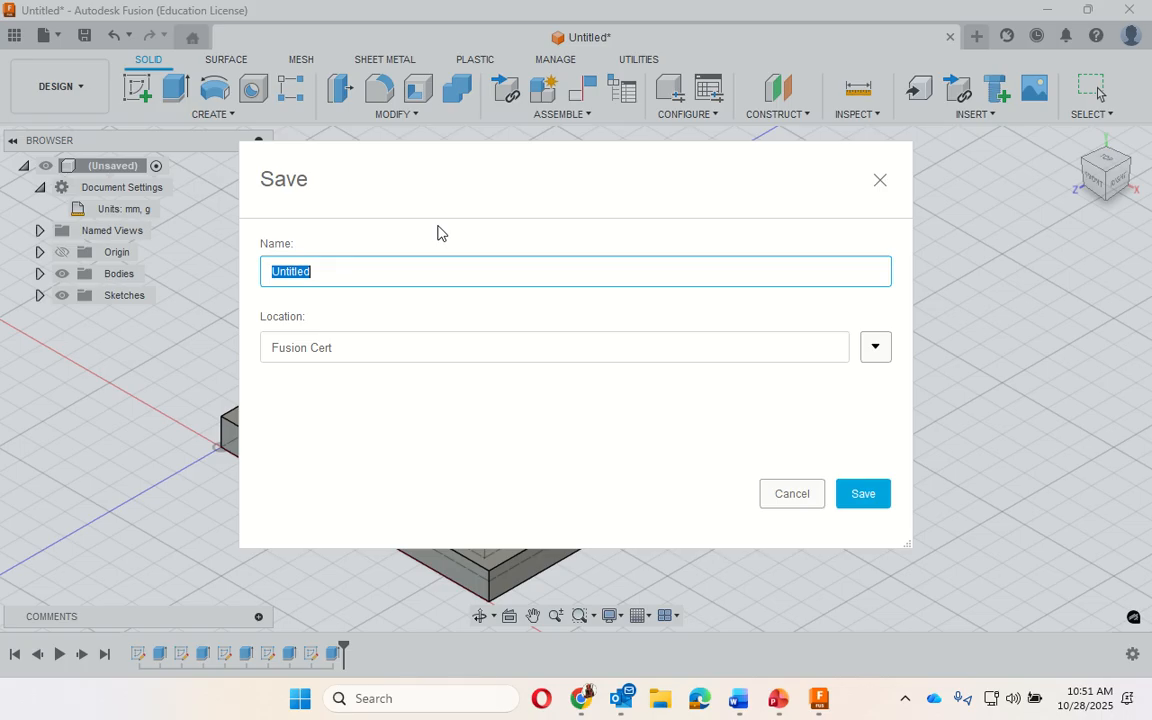
pyautogui.write('Holida y ord')
pyautogui.press('BackSpace')
pyautogui.write('nam')
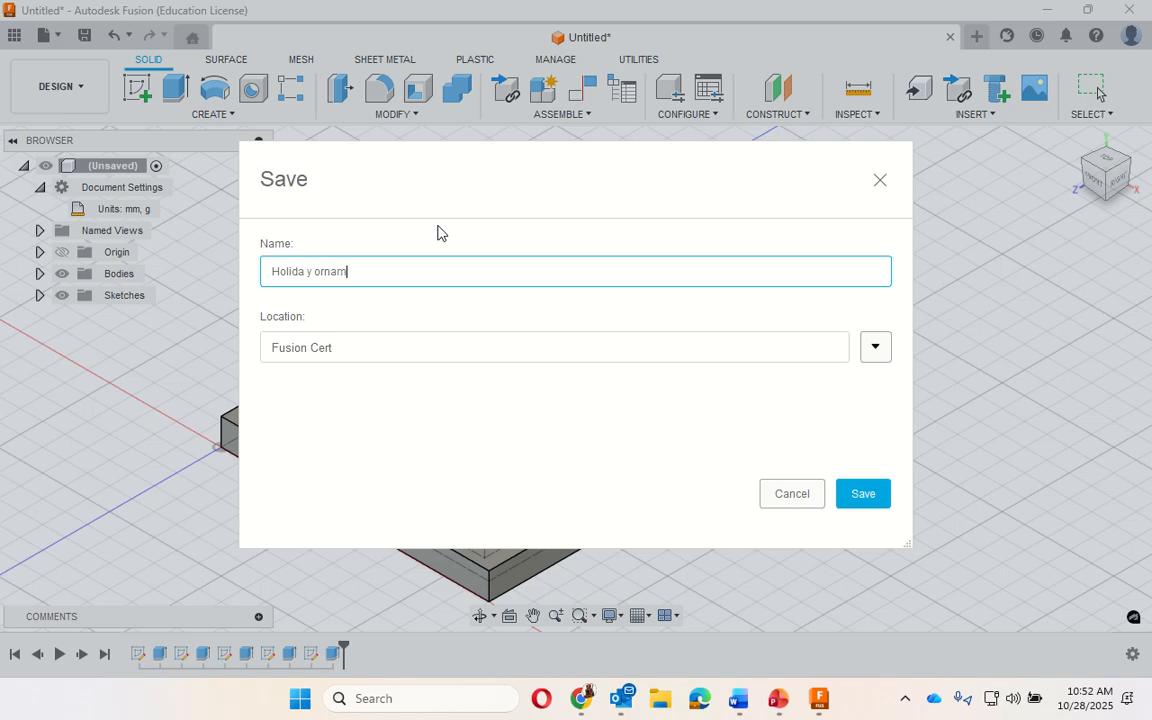
pyautogui.write('edit')
pyautogui.click(310, 271)
pyautogui.press('BackSpace')
pyautogui.moveTo(366, 271); pyautogui.dragTo(330, 271)
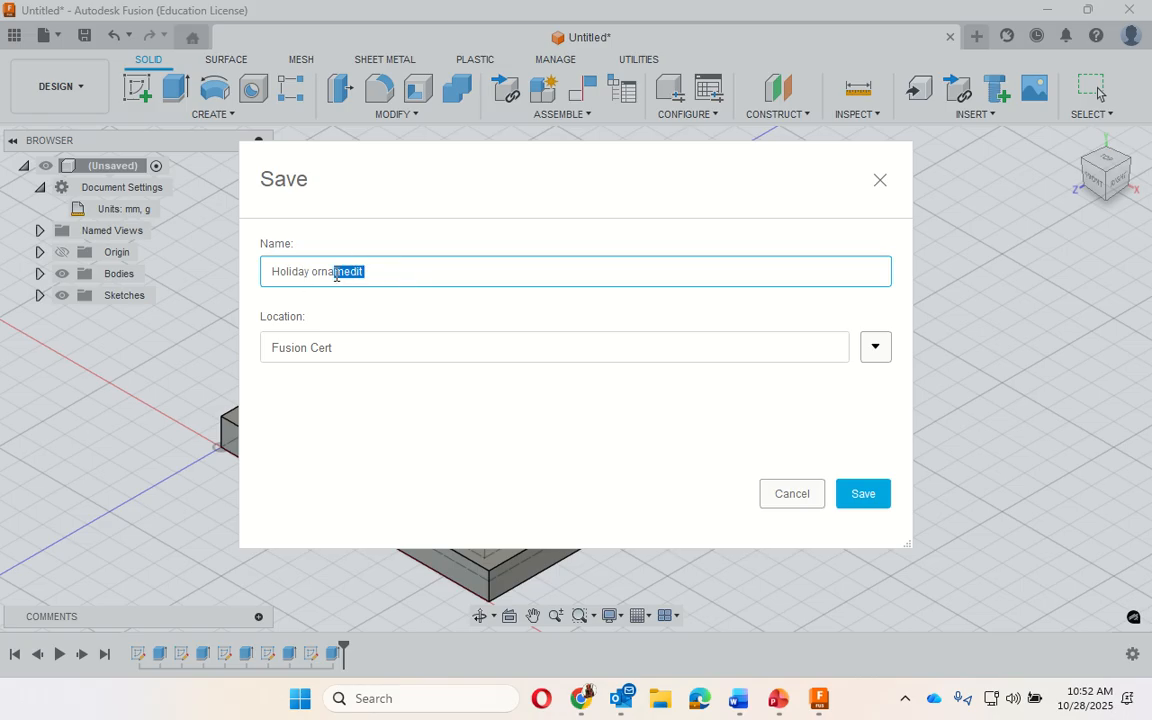
pyautogui.press('BackSpace')
pyautogui.press('BackSpace')
pyautogui.press('BackSpace')
pyautogui.write('rnament')
# - Set the save location to Admin Project, append the owner's name to the design name and save it
pyautogui.click(870, 348)
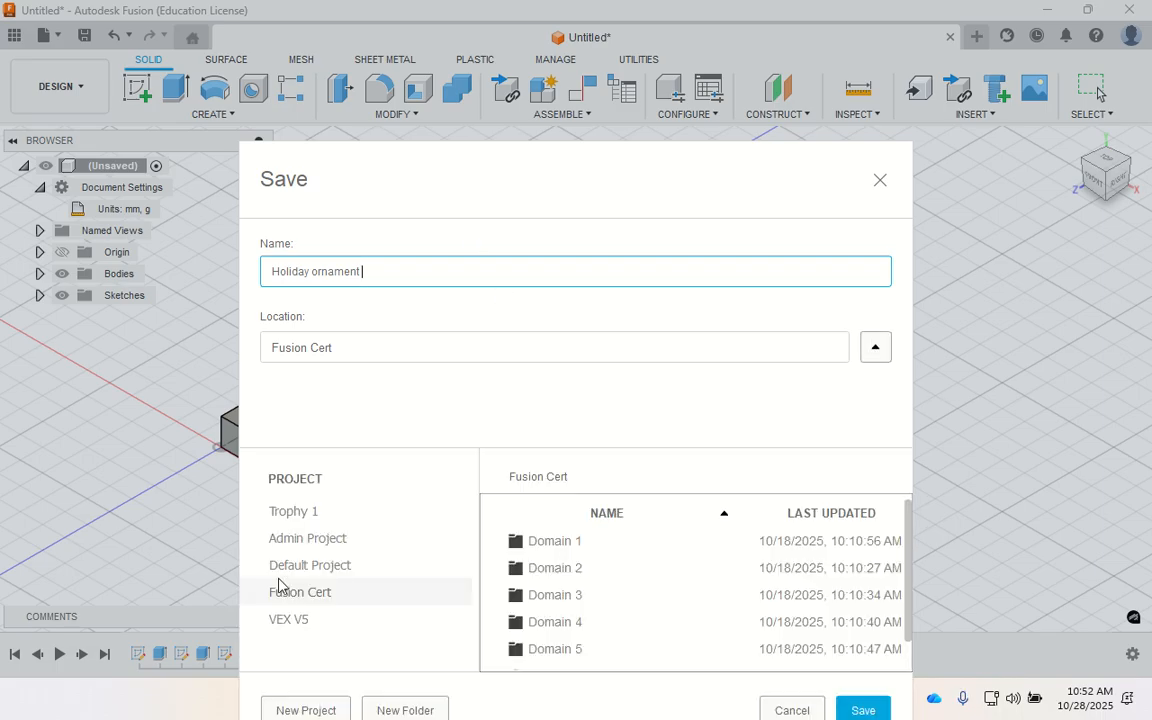
pyautogui.click(324, 542)
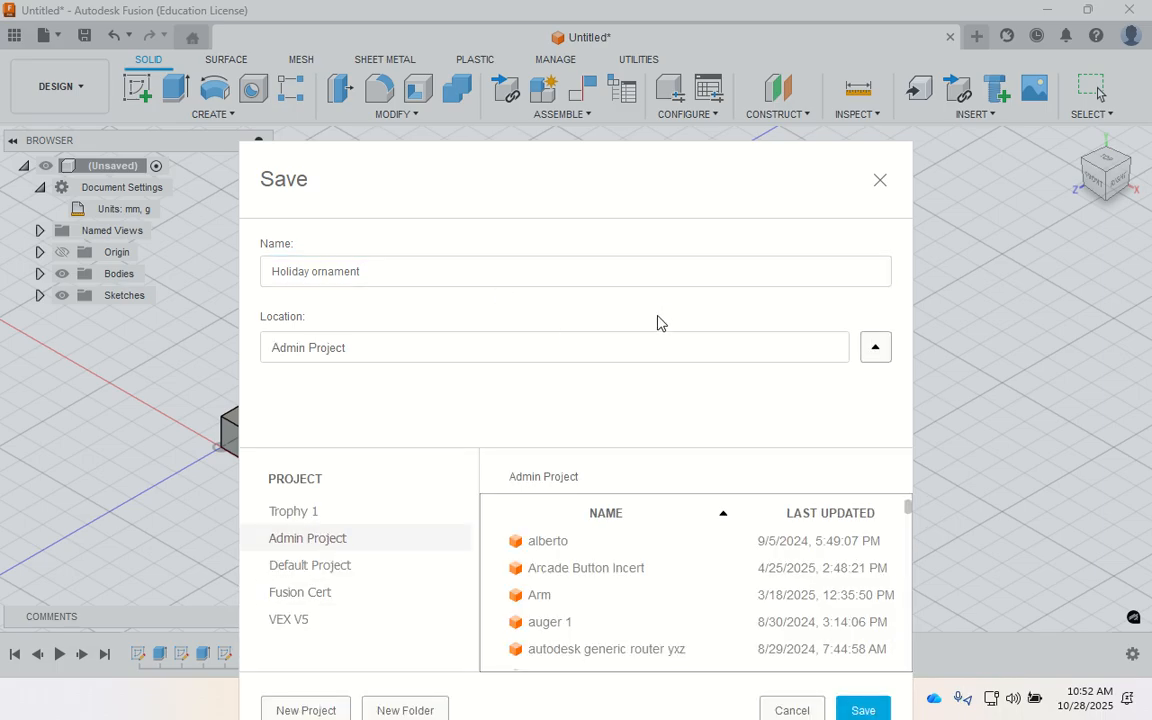
pyautogui.moveTo(660, 194); pyautogui.dragTo(635, 66)
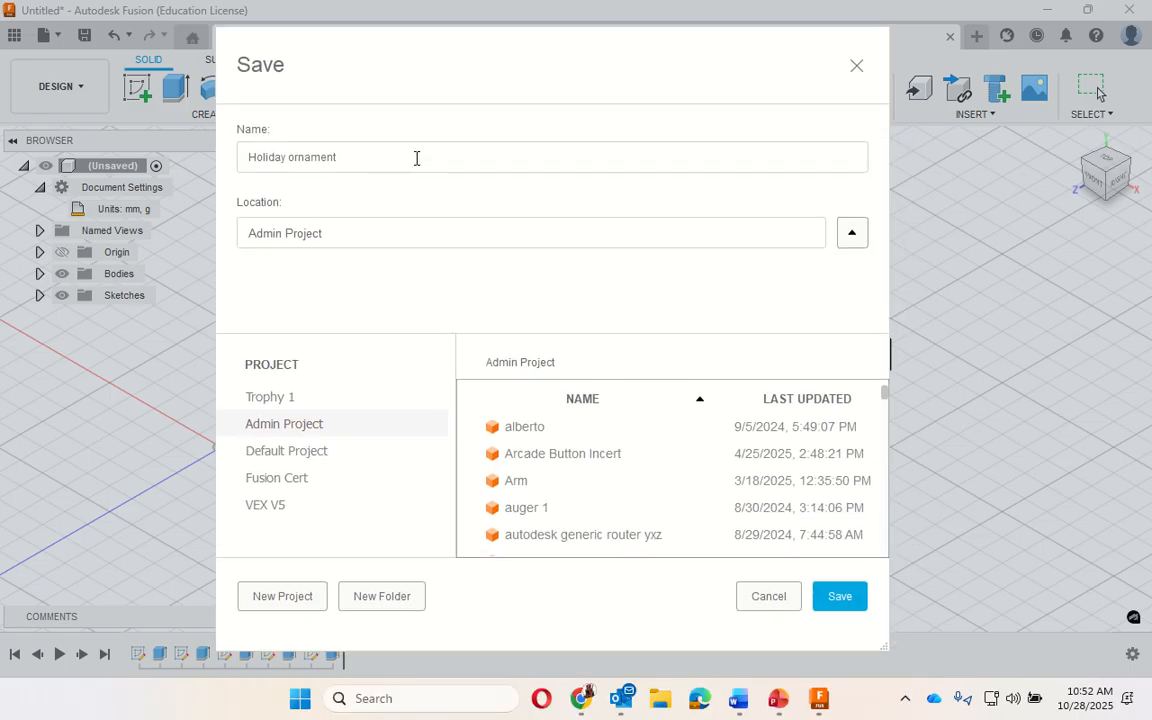
pyautogui.click(417, 158)
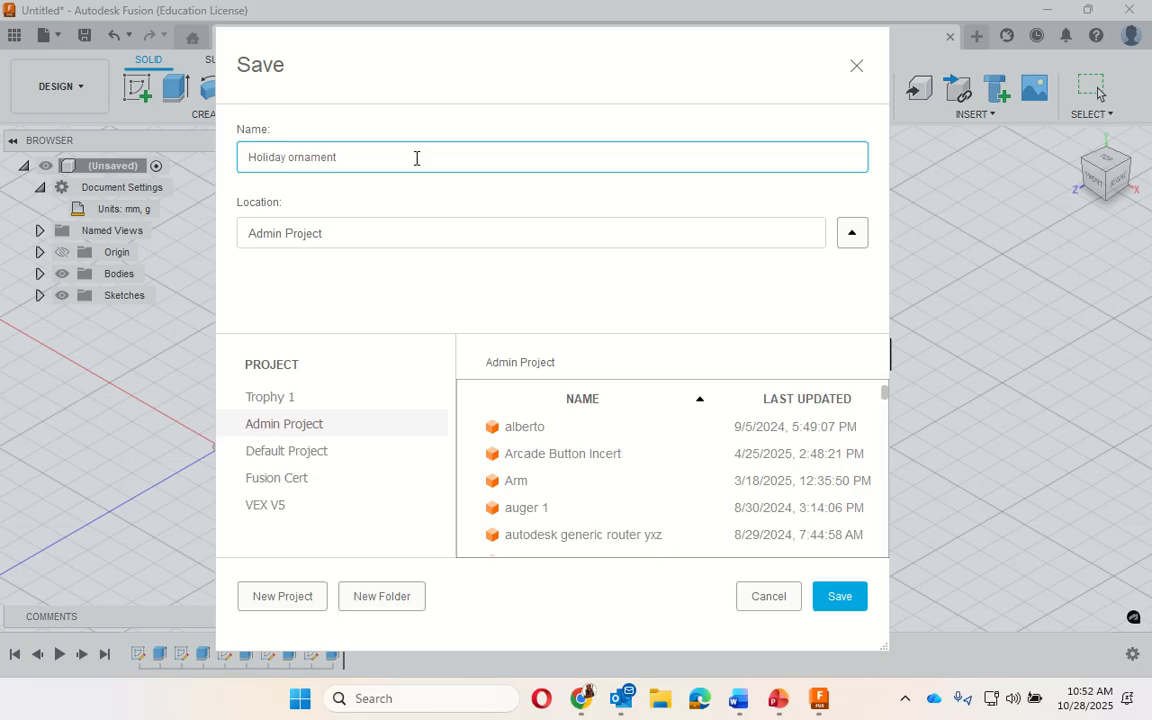
pyautogui.write('Pacho')
pyautogui.click(840, 597)
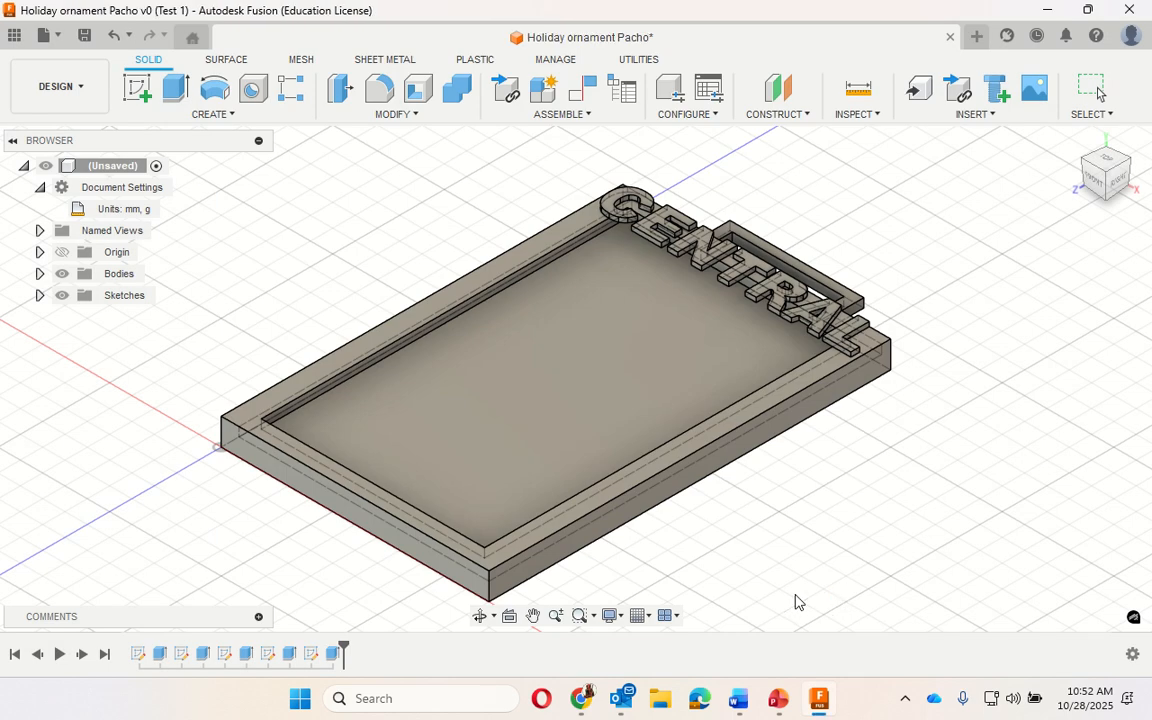
# - Export the ornament design as an Autodesk Fusion Archive file (*.f3d) to the Downloads folder
pyautogui.click(57, 37)
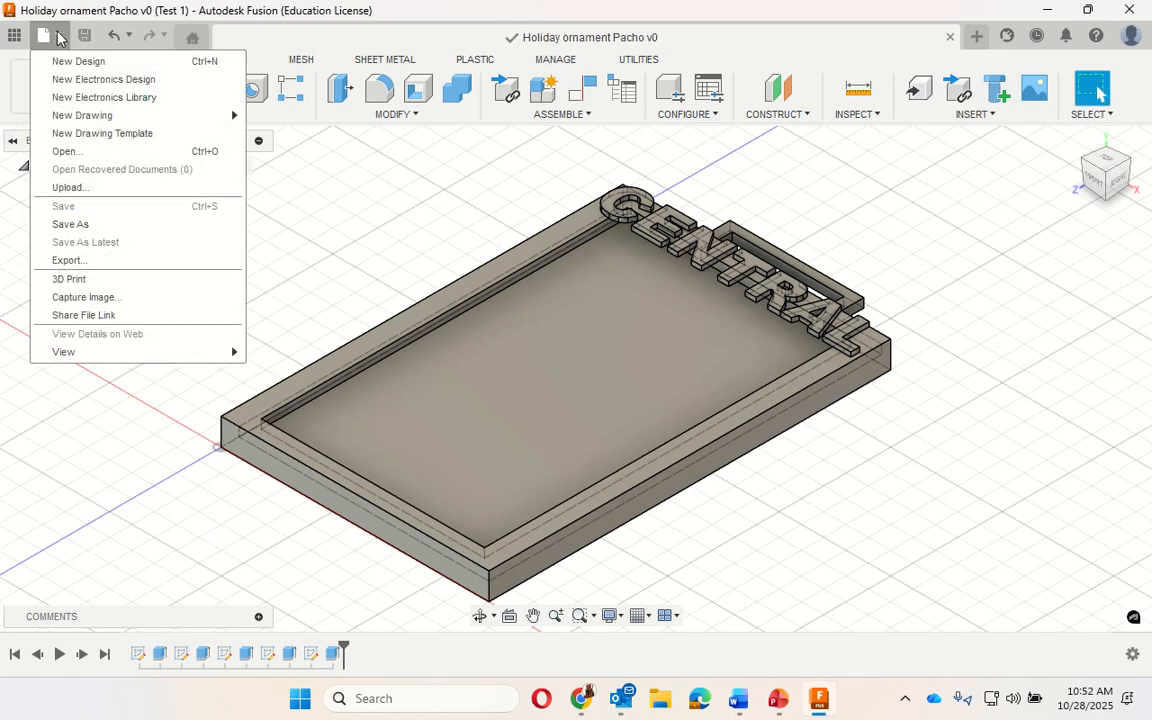
pyautogui.click(72, 260)
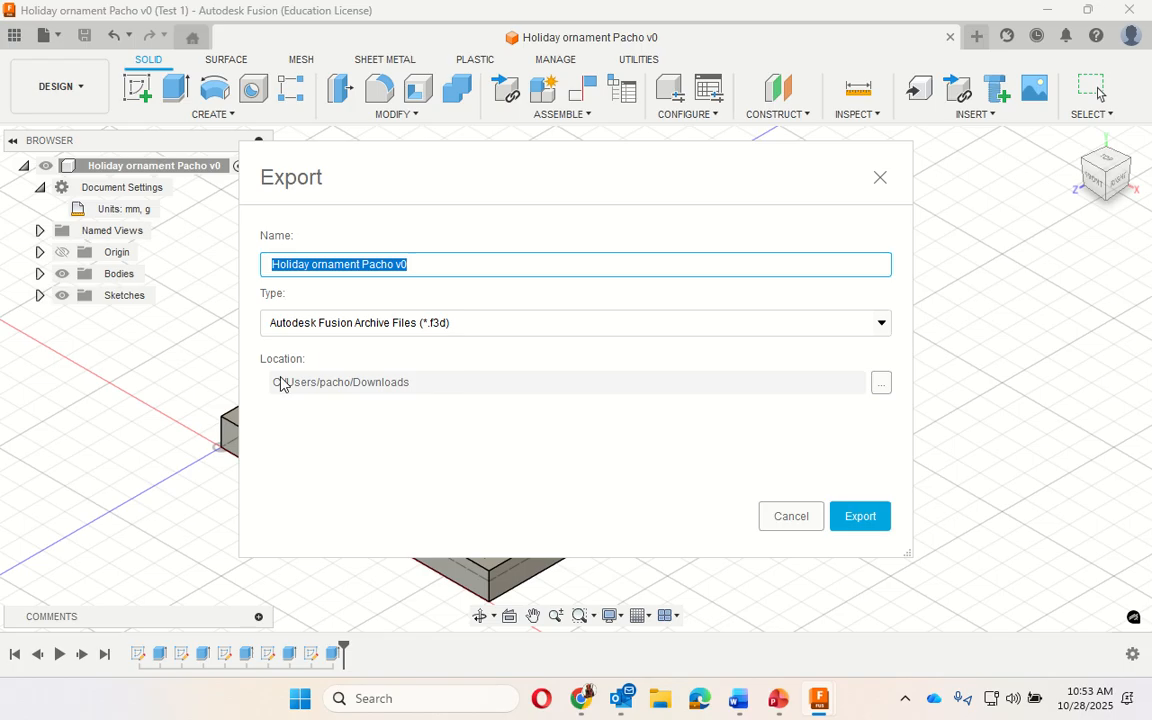
pyautogui.click(873, 522)
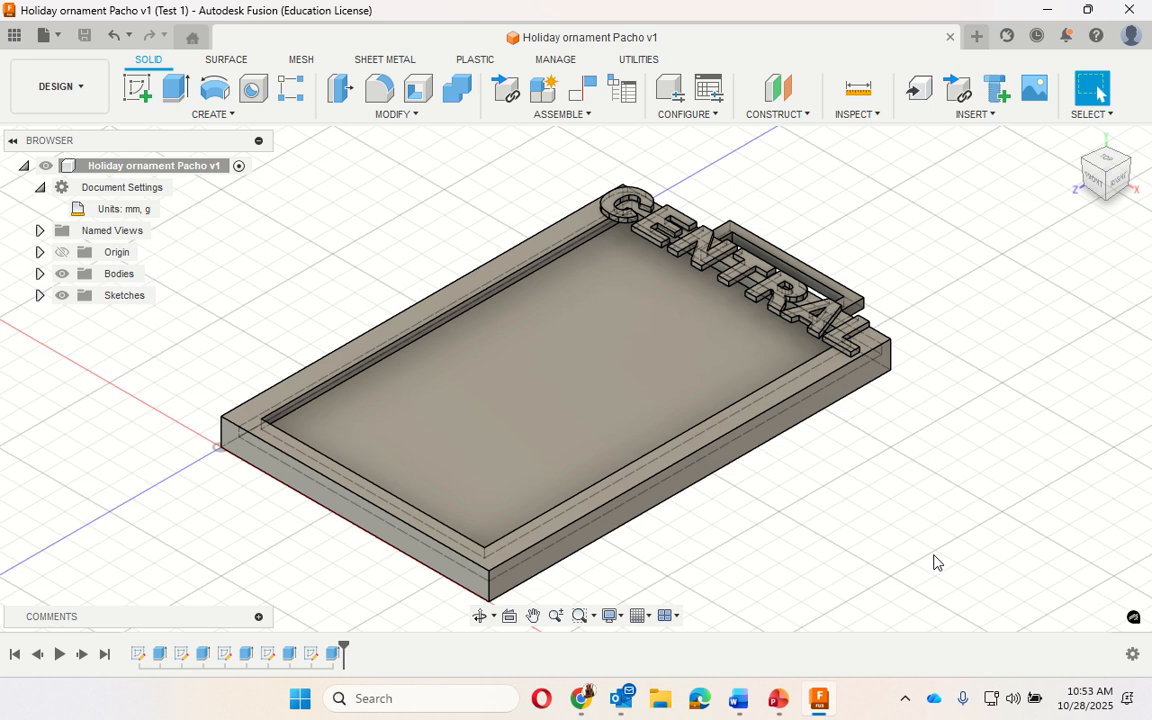
pyautogui.moveTo(576, 8)
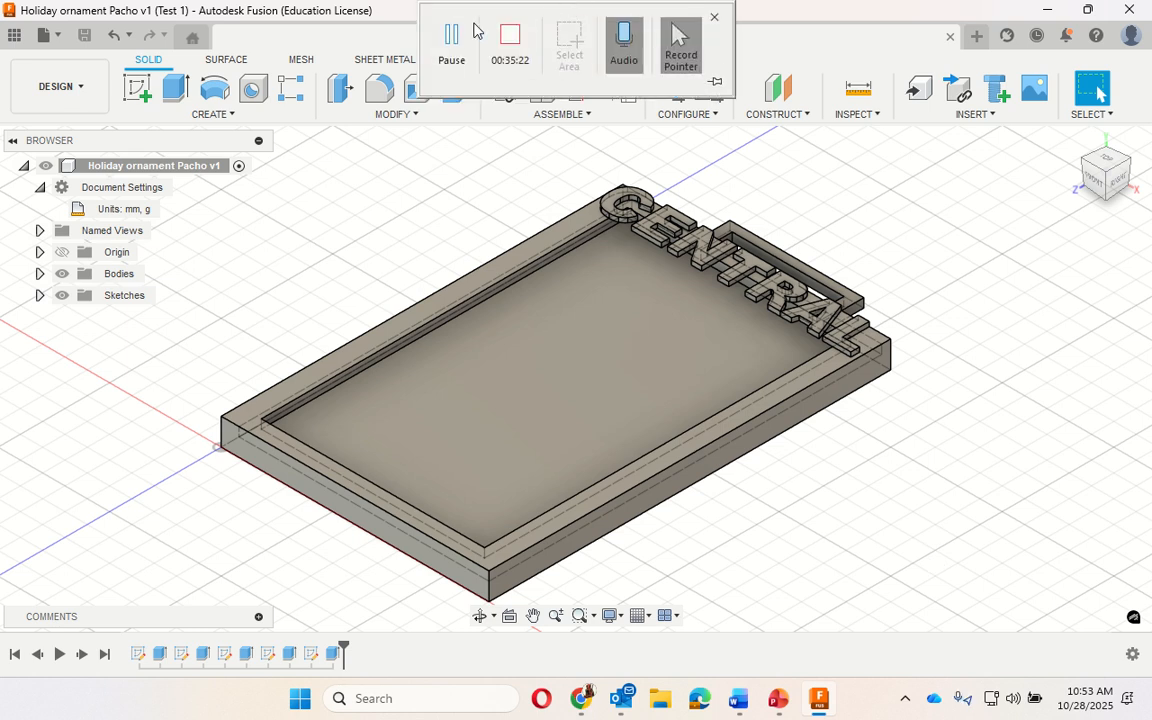